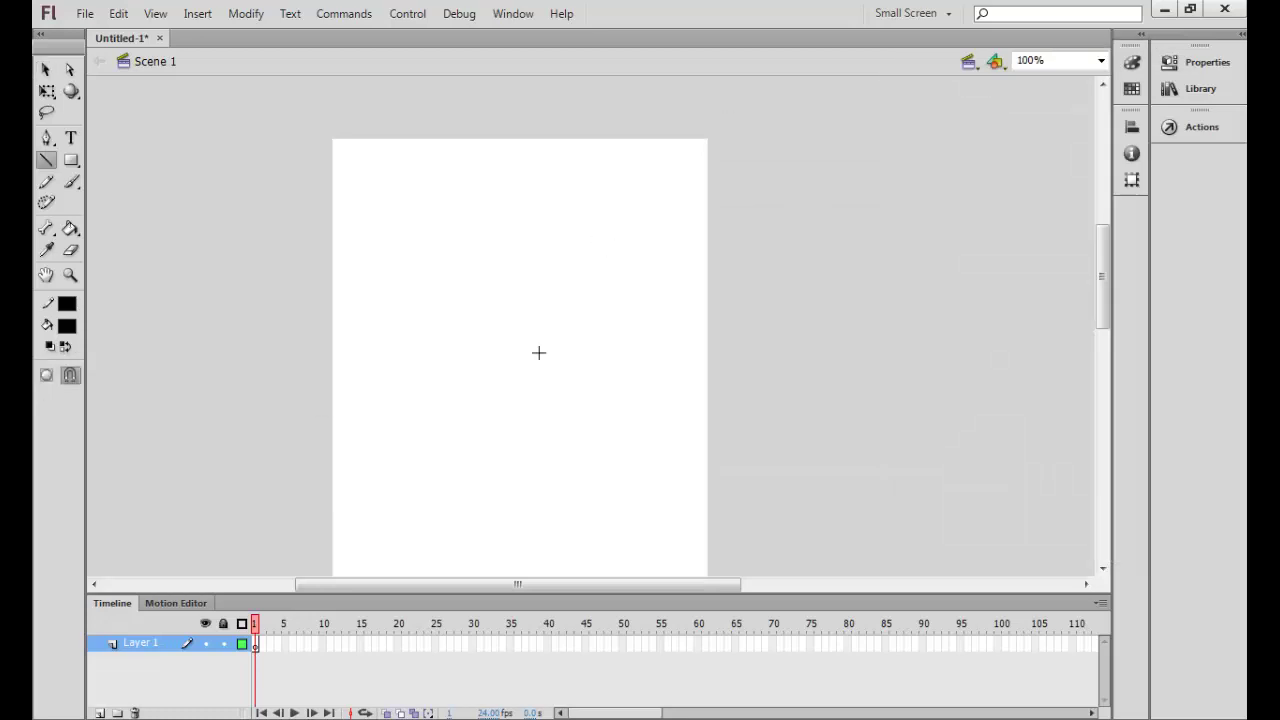
- Draw a vertical line in the middle of the stage and set its stroke colour to red
left_click_drag(553, 233, 553, 426)
left_click(1131, 62)
left_click(925, 140)
left_click(1131, 62)
- Centre the red line on the stage and match its size to the stage height as a guide
left_click(1131, 126)
left_click(957, 157)
left_click(1066, 157)
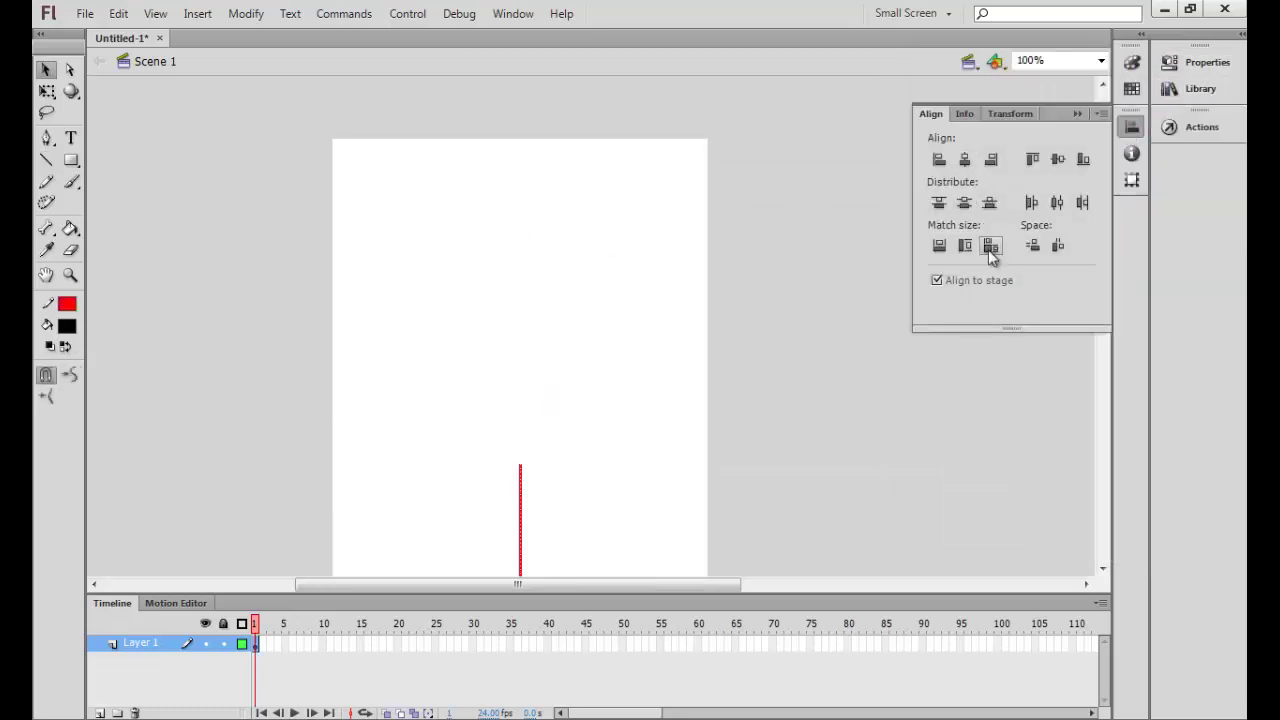
left_click(988, 249)
left_click(612, 243)
scroll(349, 215, "down", 2)
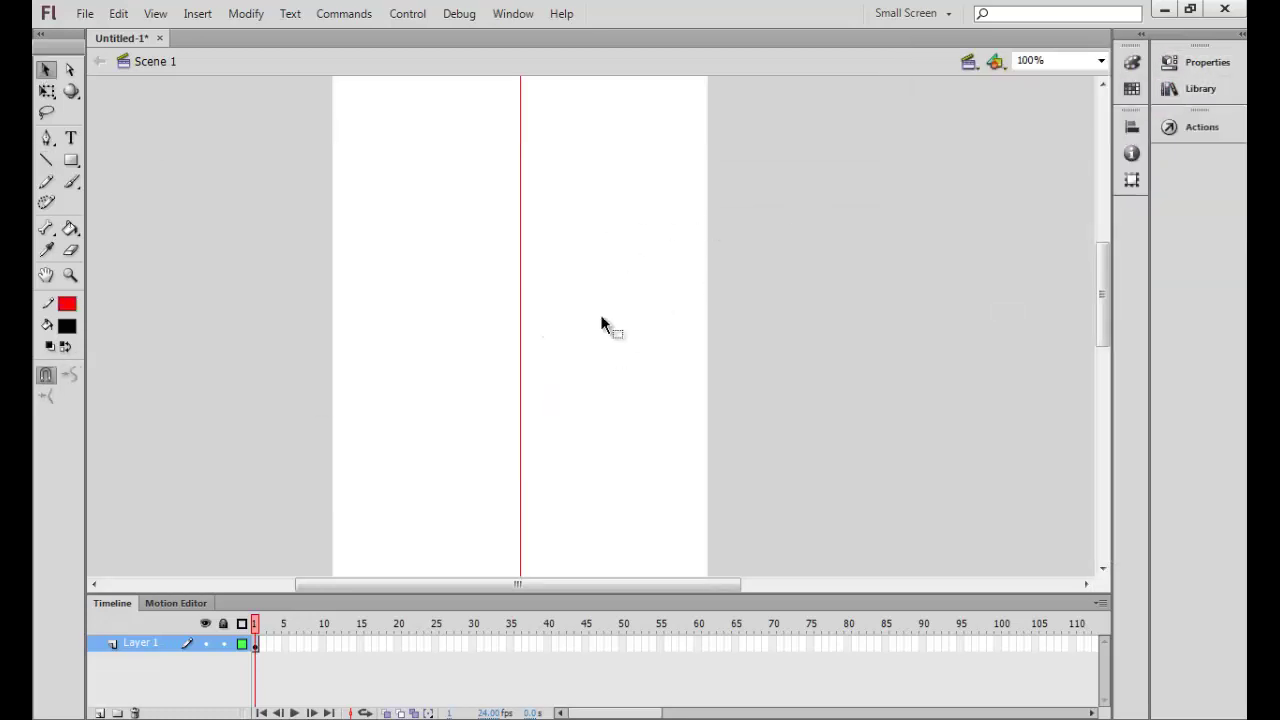
- Draw a black rounded bulb outline starting at the red guide and a long line tapering back up to the guide
key("h")
key("ctrl+4")
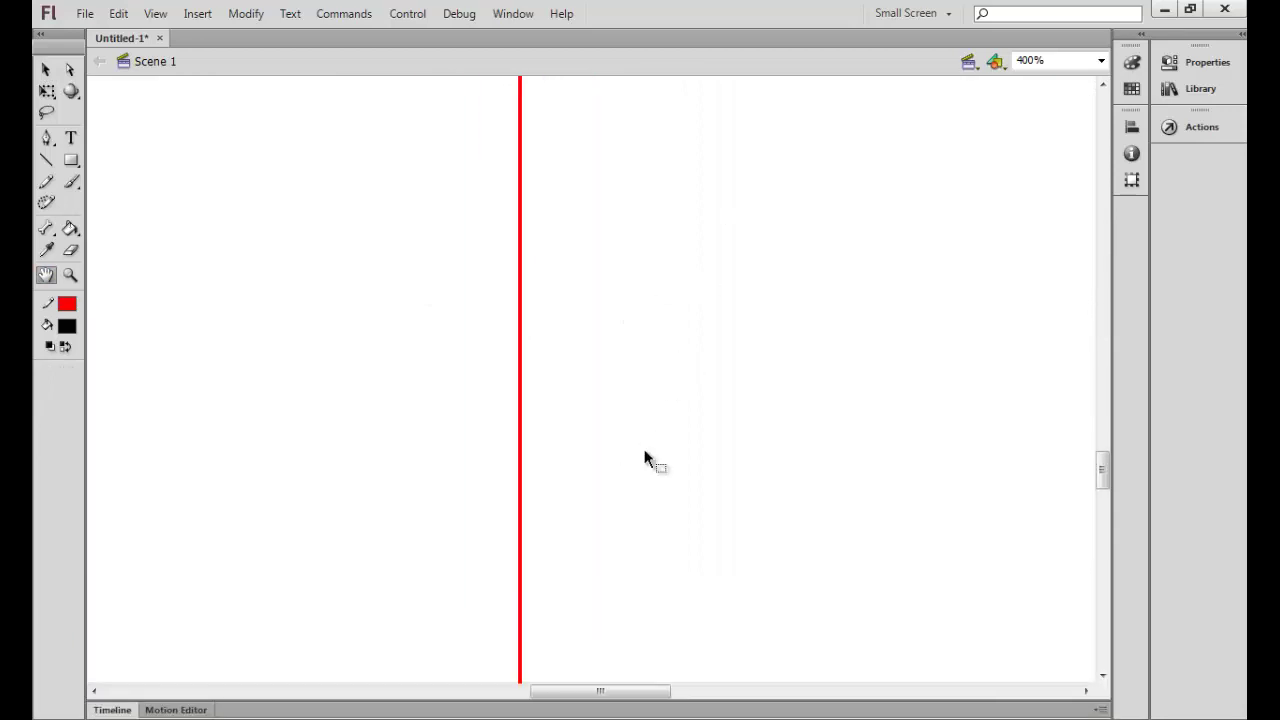
key("ctrl+8")
key("n")
left_click(1131, 88)
left_click(968, 109)
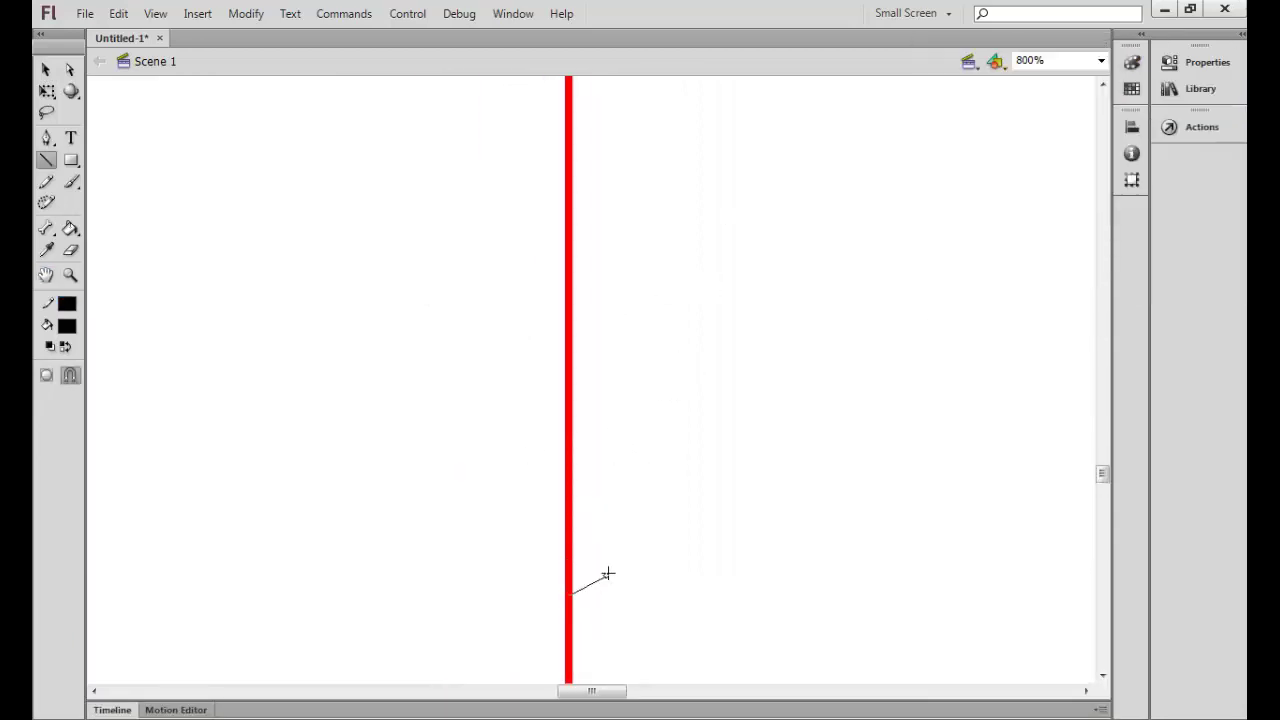
mouse_move(608, 574)
left_mouse_down()
mouse_move(628, 549)
mouse_move(614, 587)
left_mouse_up()
scroll(688, 362, "down", 3)
left_click_drag(631, 242, 606, 137)
scroll(634, 203, "up", 3)
left_click_drag(595, 457, 560, 143)
key("v")
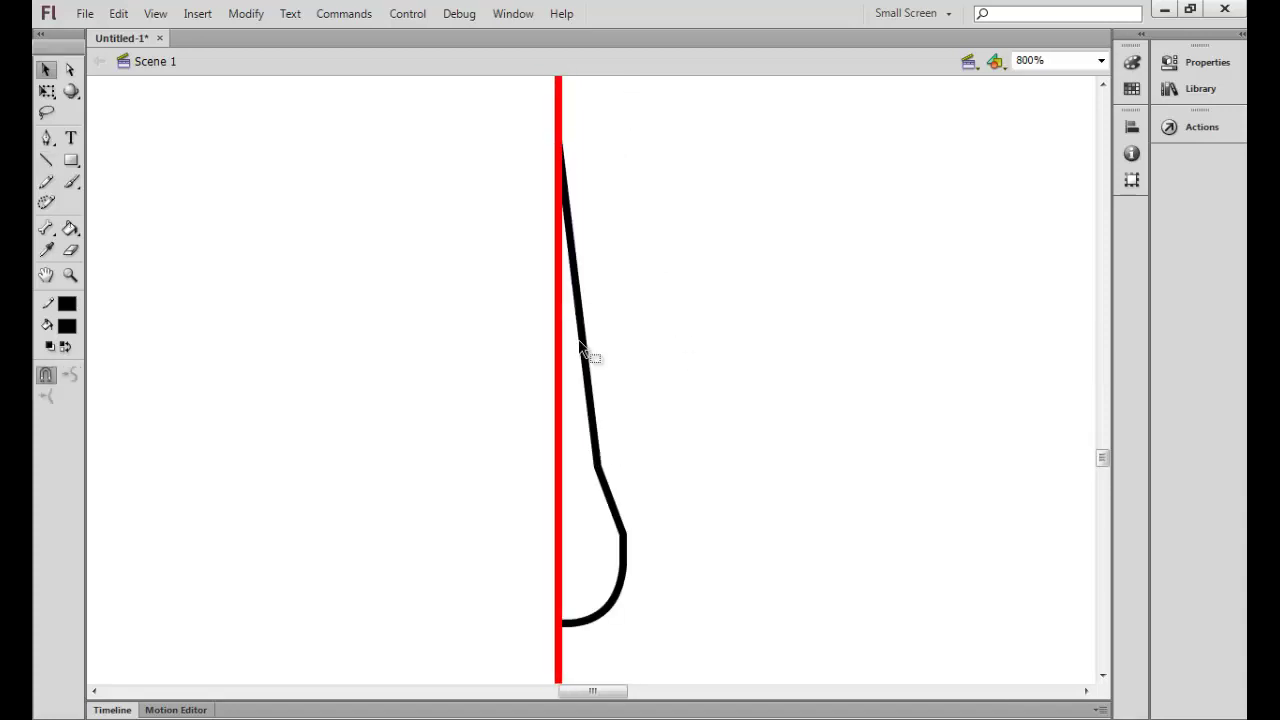
- Bend the tapered line and the short segment below it into curves, and add a slanted line running down from the bulb's side
left_click_drag(589, 354, 575, 345)
key("ctrl+z")
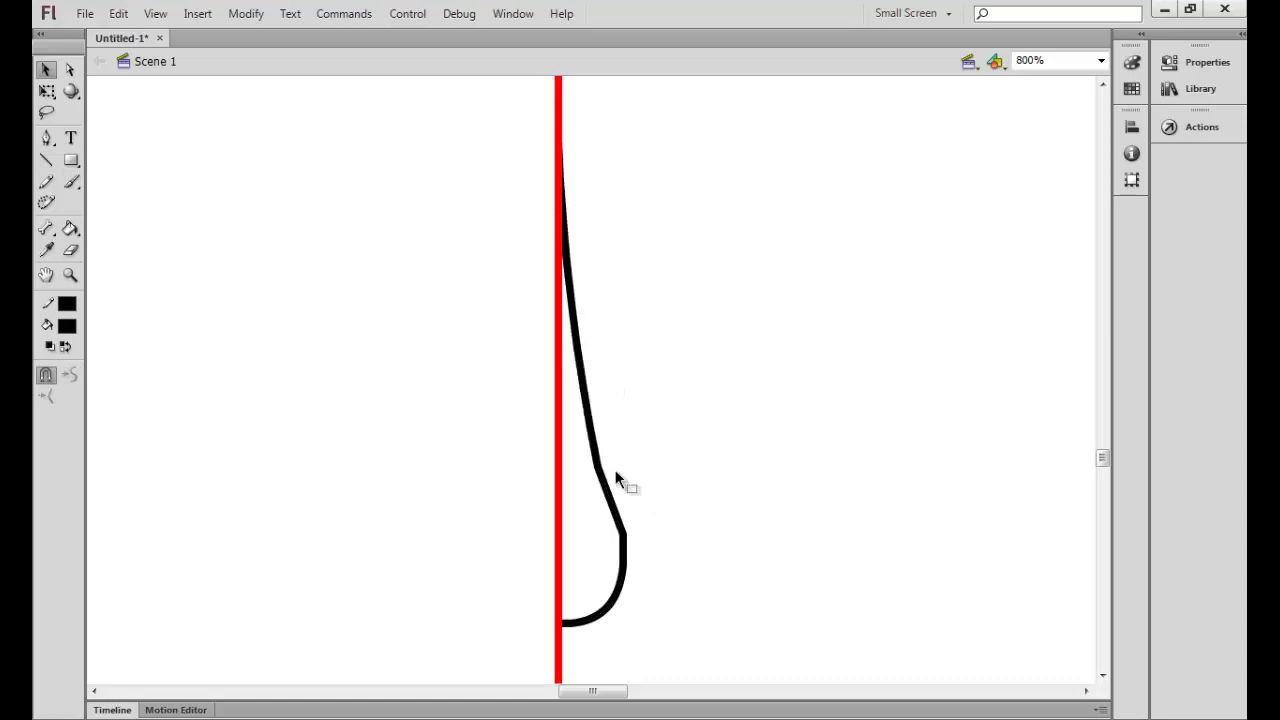
key("n")
scroll(650, 452, "down", 1)
left_click_drag(618, 474, 648, 570)
scroll(648, 572, "down", 2)
key("ctrl+minus")
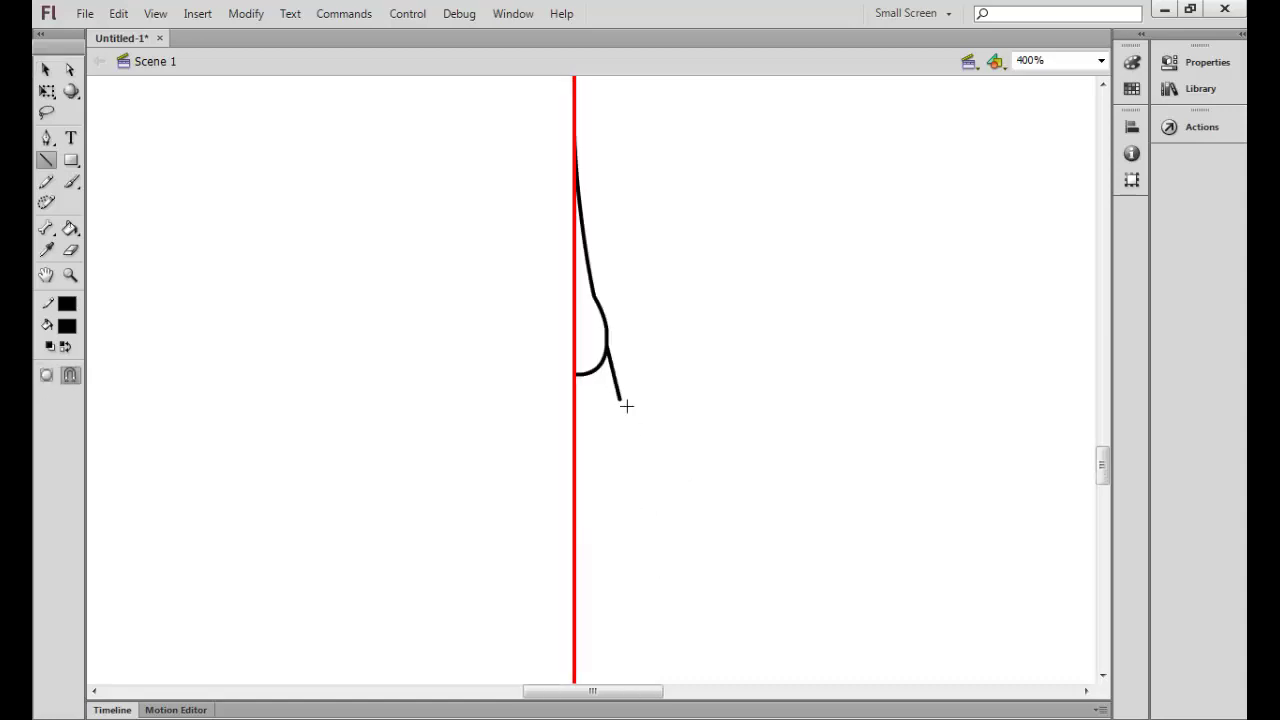
left_click_drag(590, 462, 590, 463)
- Draw the long vertical shaft edge up from the bulb, parallel to the guide, with a short slanted cap and lines returning to the guide
key("ctrl+equal")
scroll(650, 400, "up", 3)
left_click_drag(614, 662, 614, 364)
key("ctrl+minus")
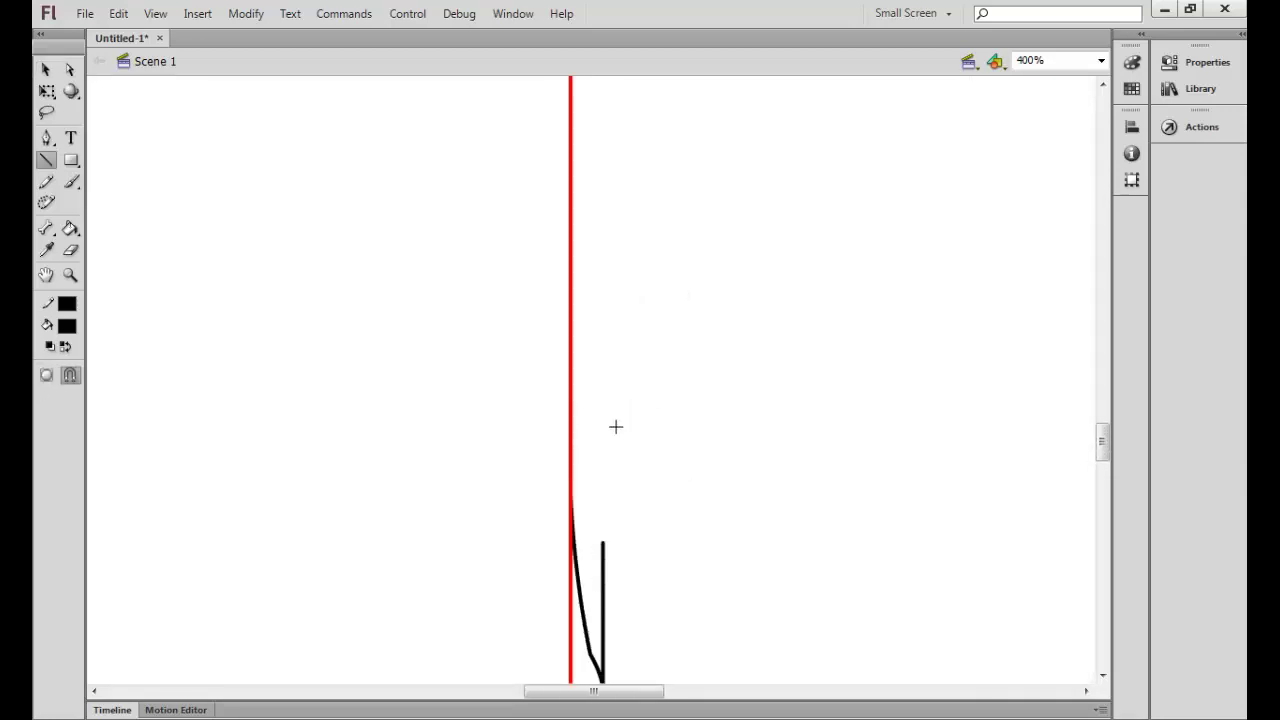
key("ctrl+minus")
key("ctrl+minus")
left_click_drag(596, 470, 595, 316)
key("ctrl+equal")
key("ctrl+equal")
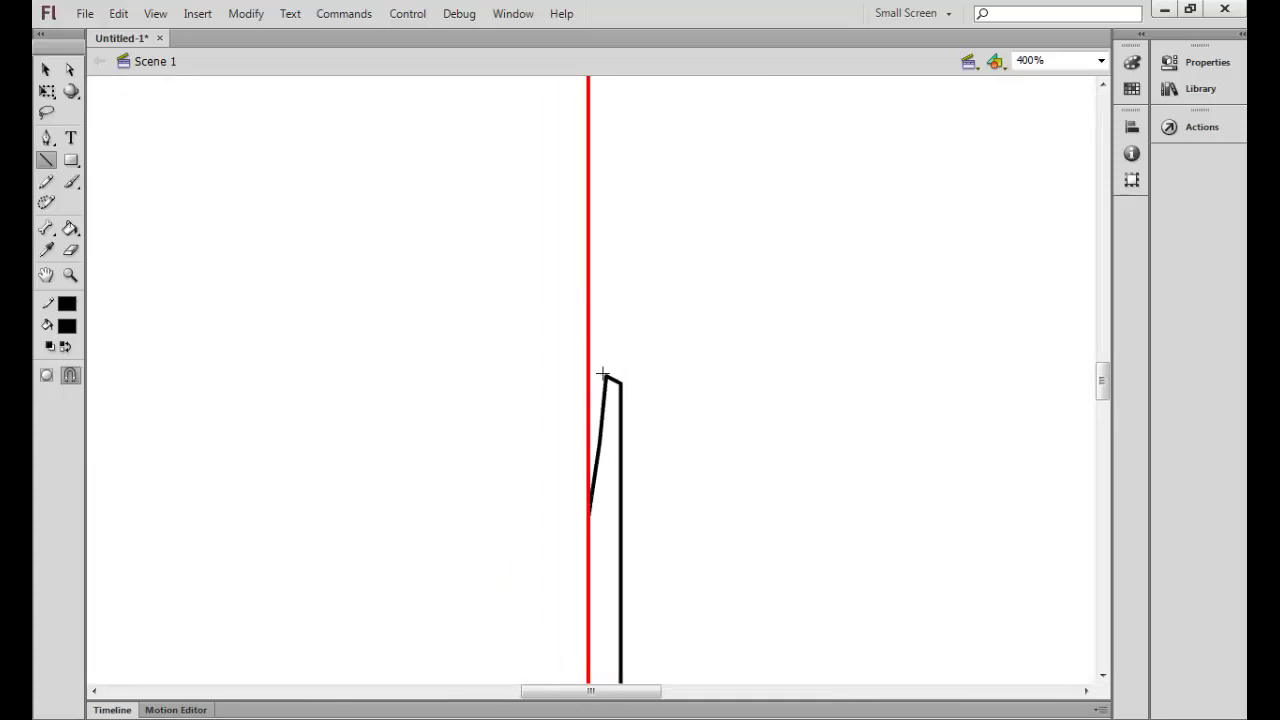
- Draw a pointed tip from the shaft's cap to the guide and a double-lined elbow with a small notch branching outward
left_click_drag(588, 238, 588, 238)
left_click_drag(622, 382, 704, 300)
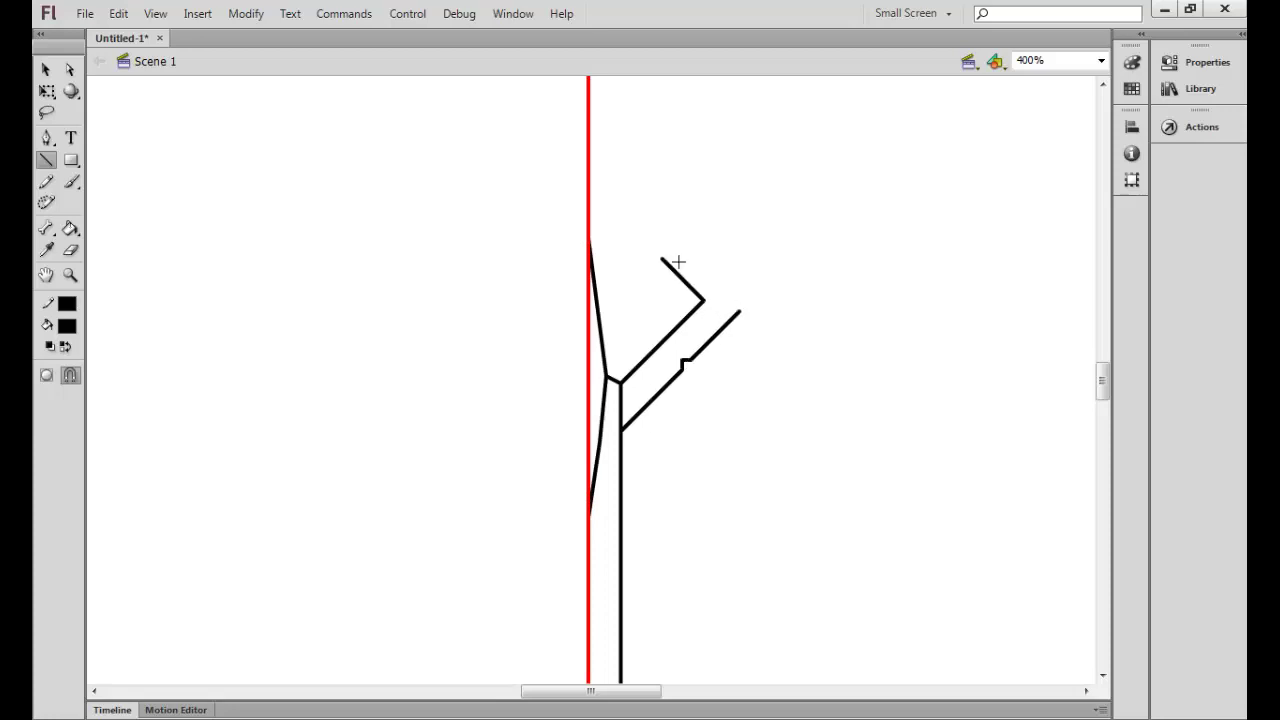
left_click_drag(713, 253, 699, 245)
scroll(678, 297, "up", 3)
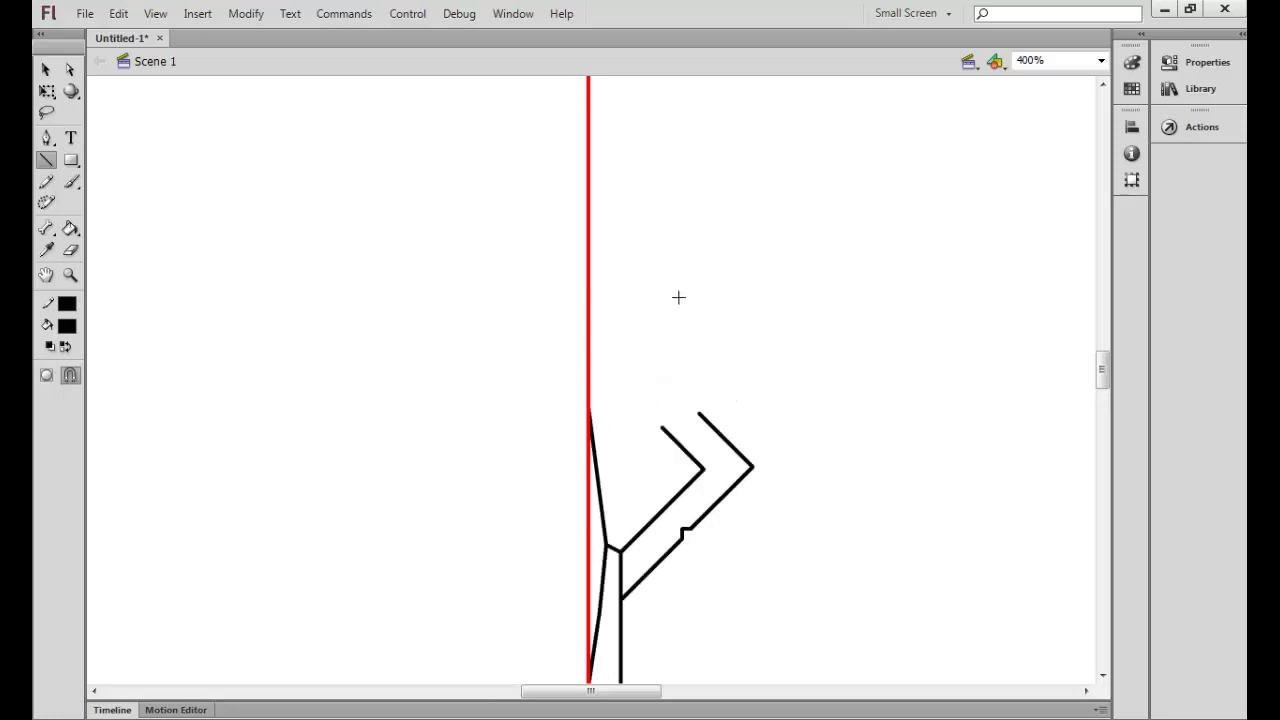
- Extend both elbow lines upward, bend the segments into curves and close the arm with a pointed end
left_click_drag(662, 293, 662, 277)
left_click_drag(699, 413, 699, 249)
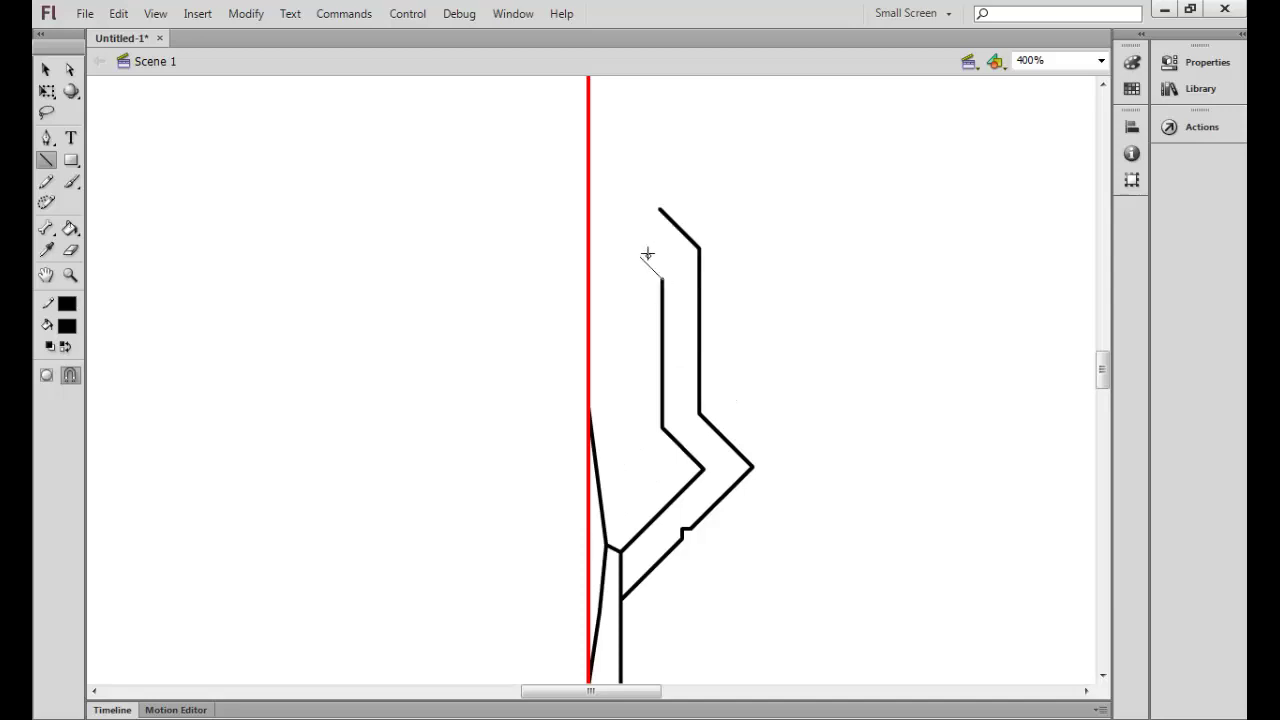
left_click_drag(683, 447, 690, 438)
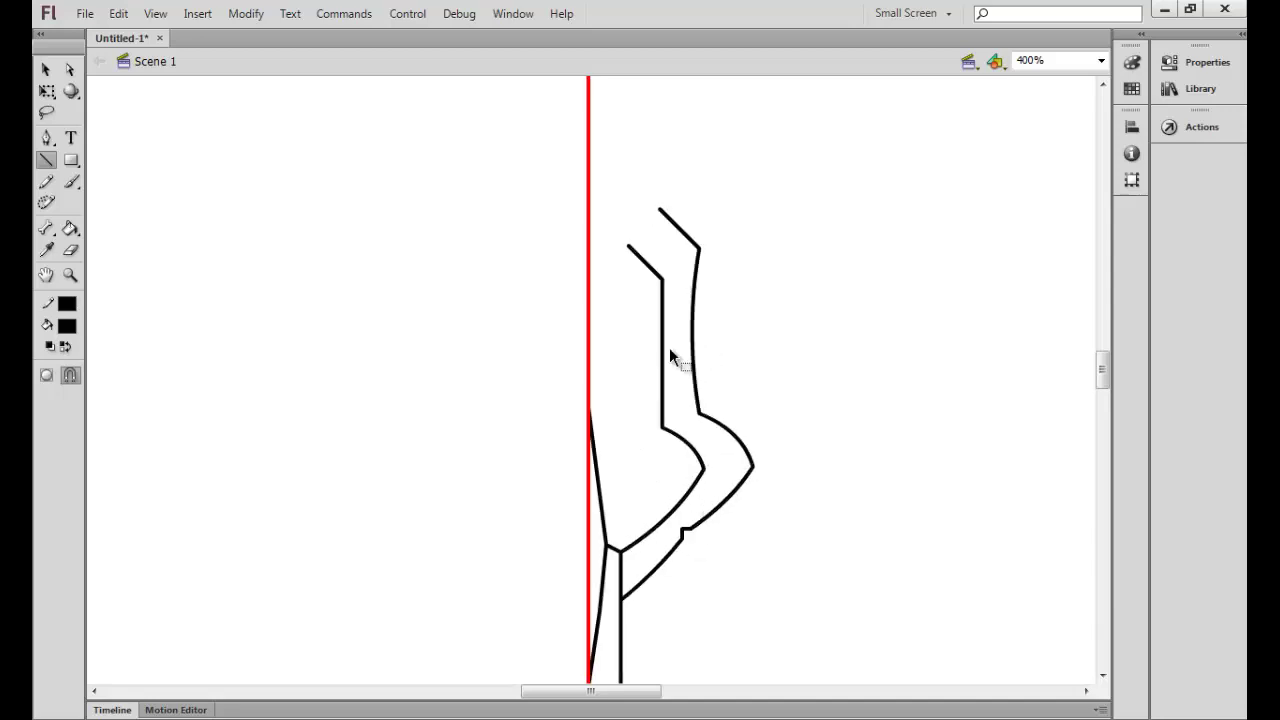
left_click_drag(670, 352, 653, 350)
left_click_drag(693, 234, 684, 222)
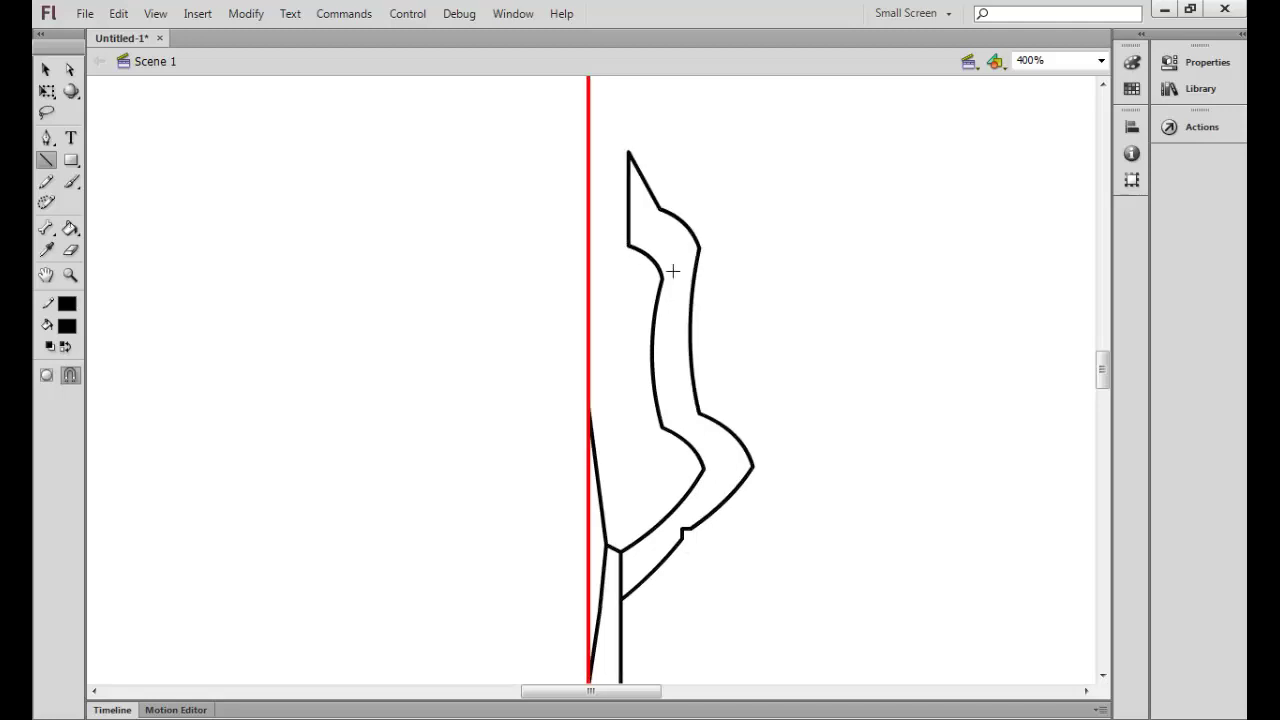
- Curve the arm's pointed end and draw a notched inner outline between the guide and the arm
key("ctrl+minus")
key("ctrl+equal")
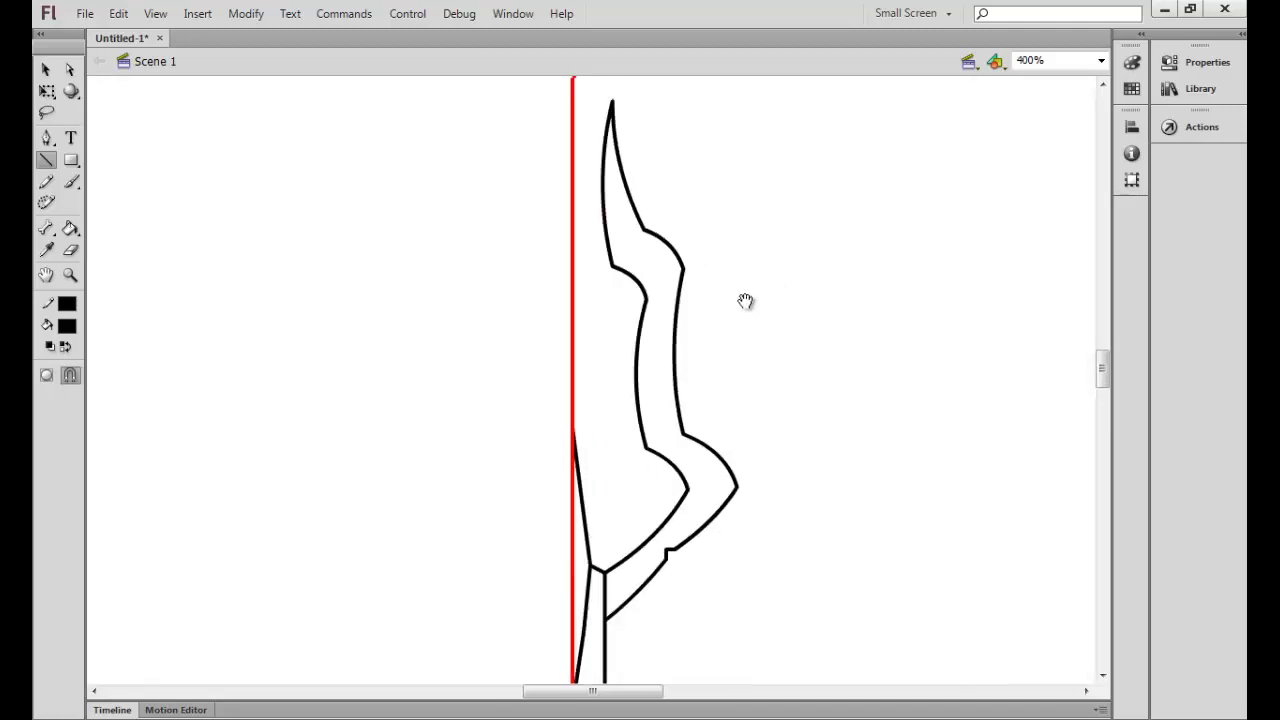
left_click_drag(577, 478, 565, 463)
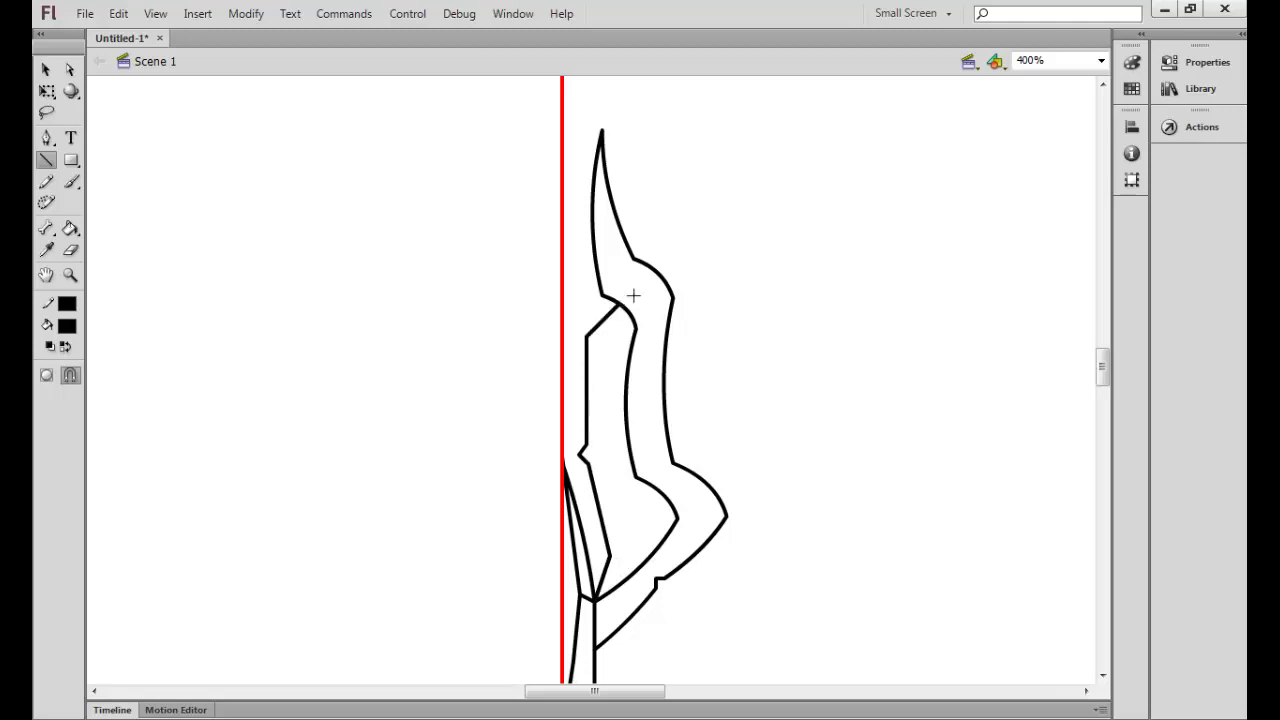
- Draw a second pointed prong rising from the arm's shoulder, with a long line from its base up to the guide
left_click_drag(689, 169, 669, 157)
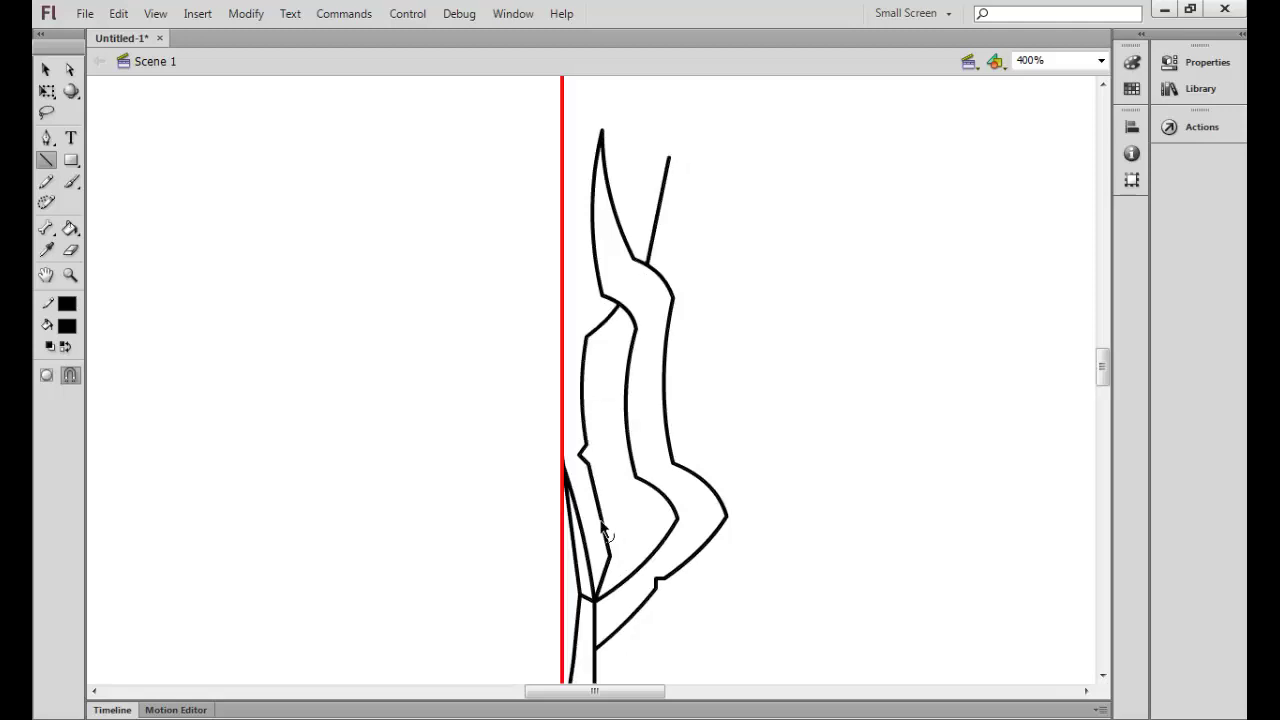
scroll(633, 426, "up", 3)
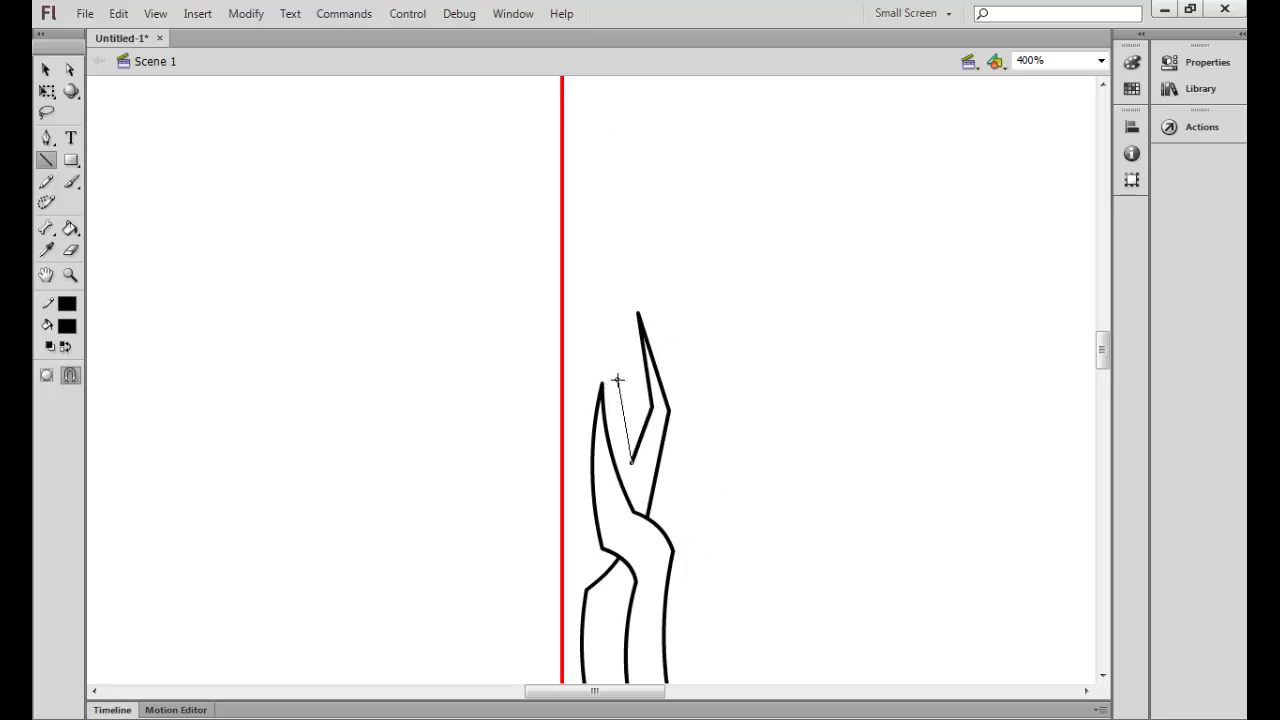
left_click_drag(602, 346, 563, 98)
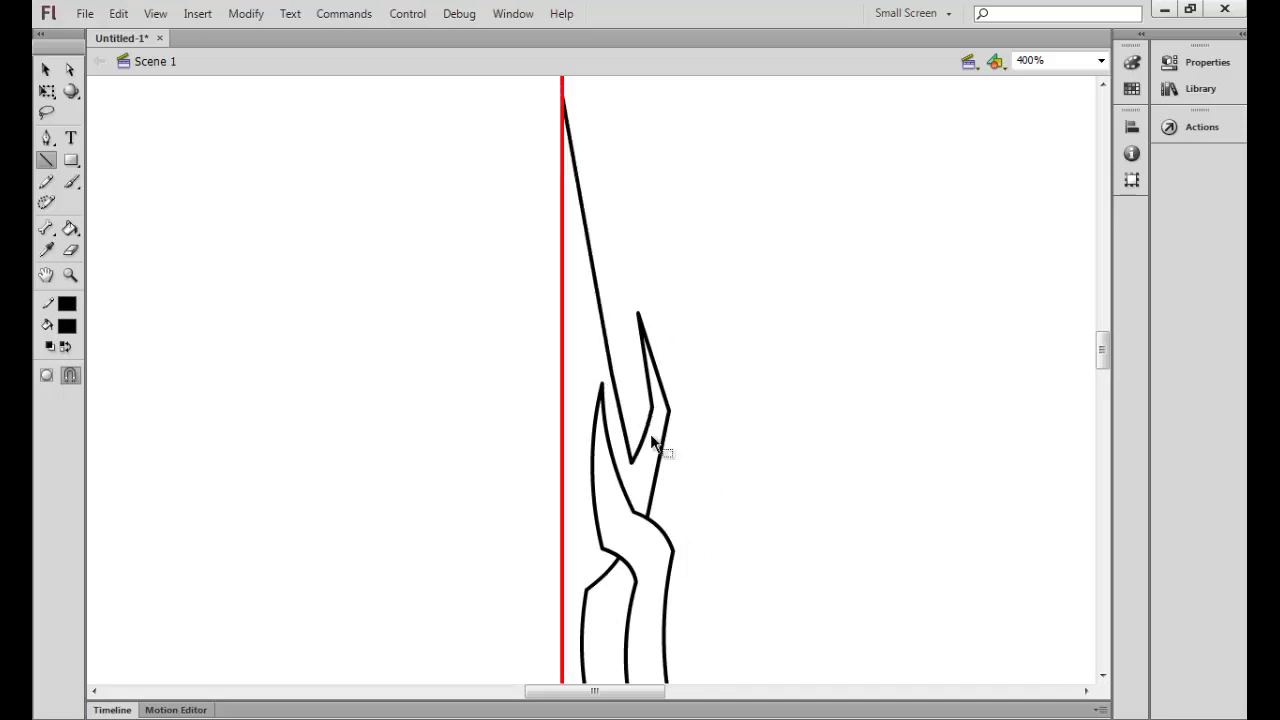
left_click_drag(600, 323, 611, 371)
- Form a tall spike beside the guide, join it down to the guide, bend its edges and stretch its tip upward
key("ctrl+minus")
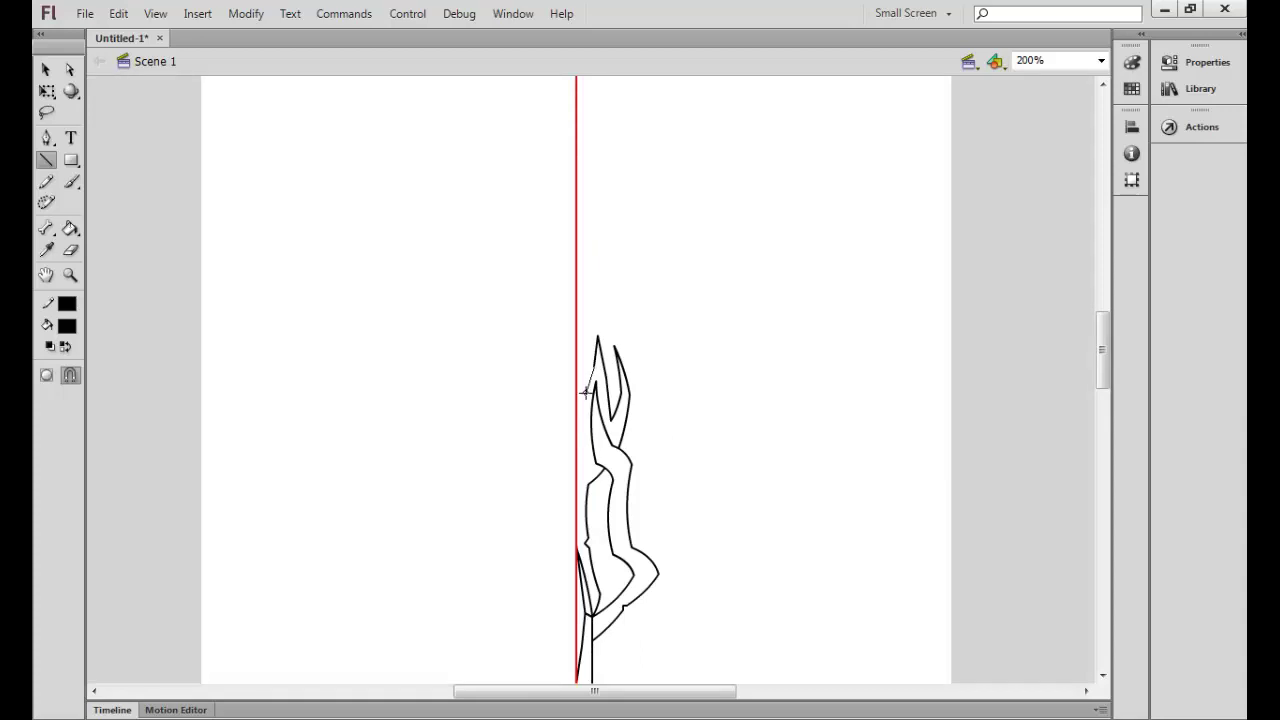
key("ctrl+equal")
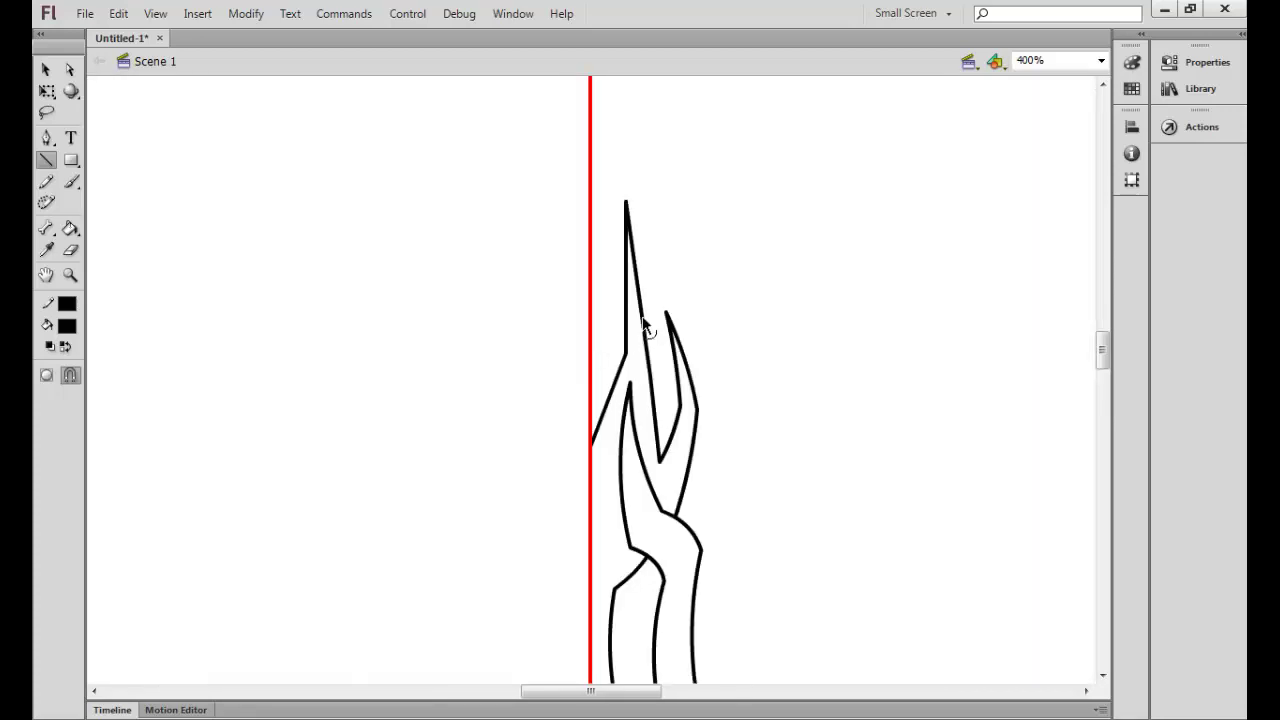
key("v")
left_click_drag(626, 209, 645, 313)
left_click_drag(627, 204, 619, 145)
left_click_drag(729, 440, 880, 369)
- Draw a small faceted polygon beside the drawing, then transform it and place it over the base of the inner prong
key("ctrl+minus")
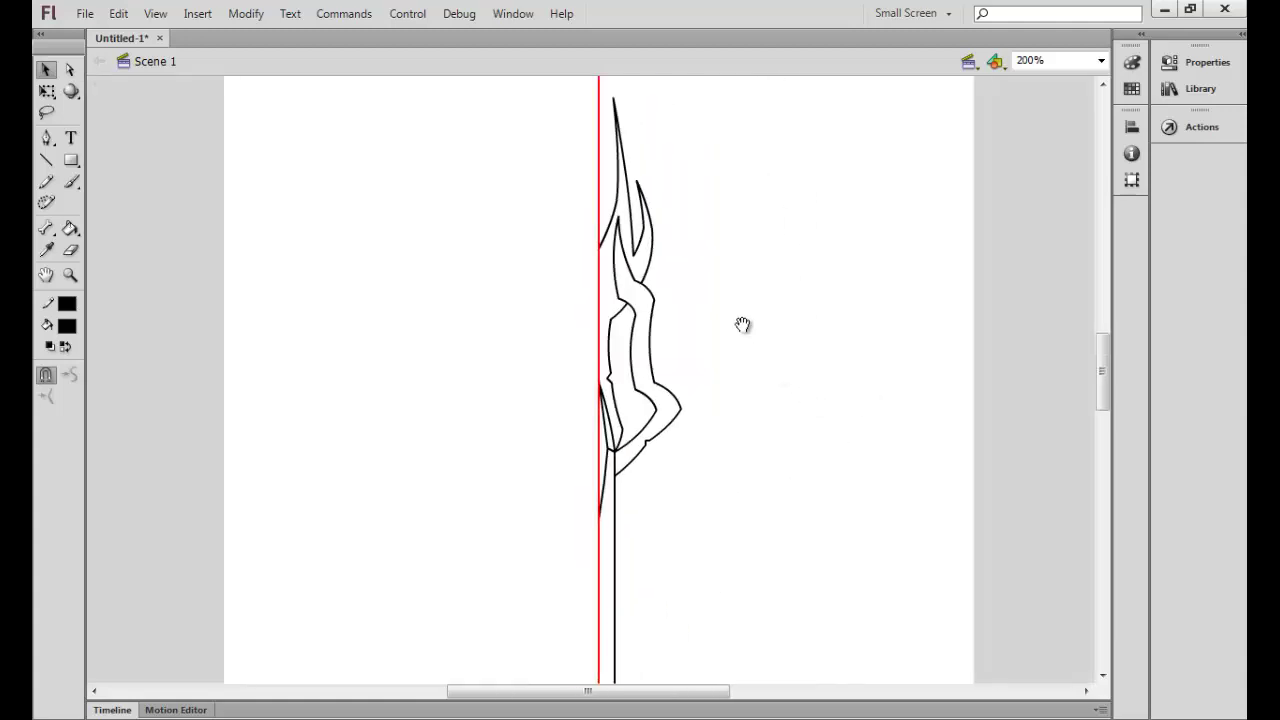
key("n")
key("ctrl+equal")
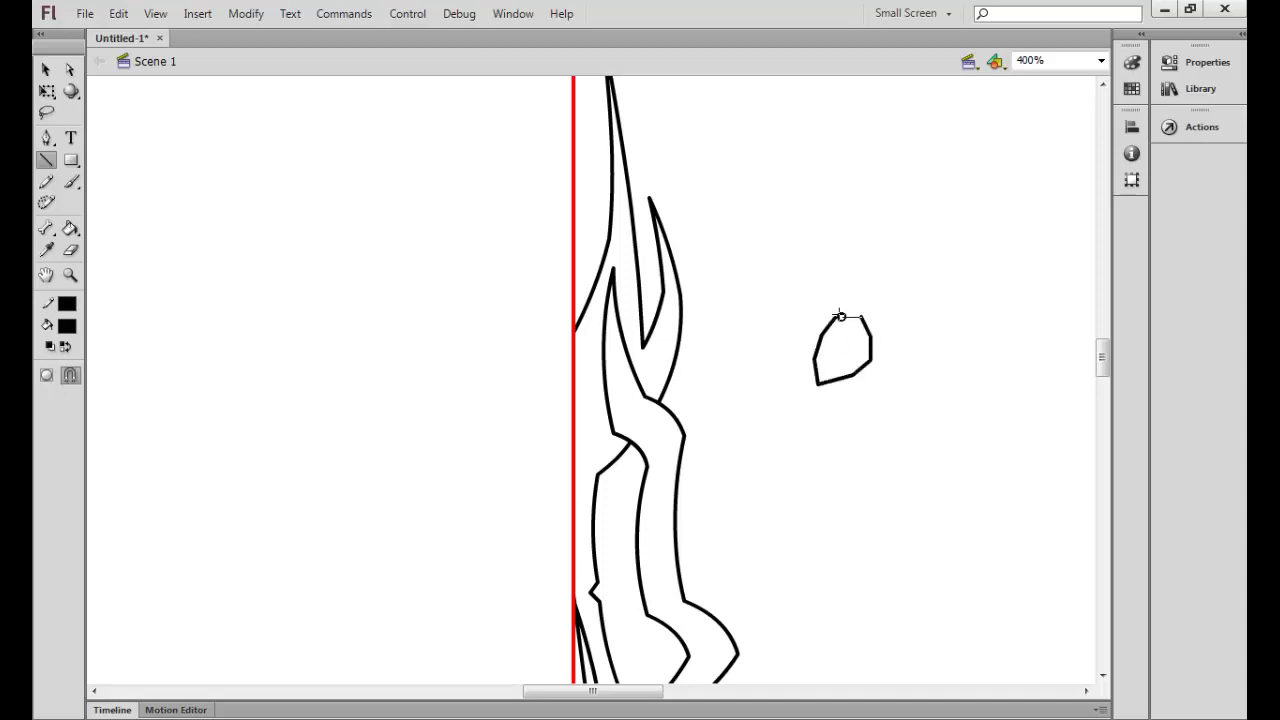
key("q")
double_click(840, 316)
left_click_drag(840, 316, 607, 373)
key("v")
left_click(755, 399)
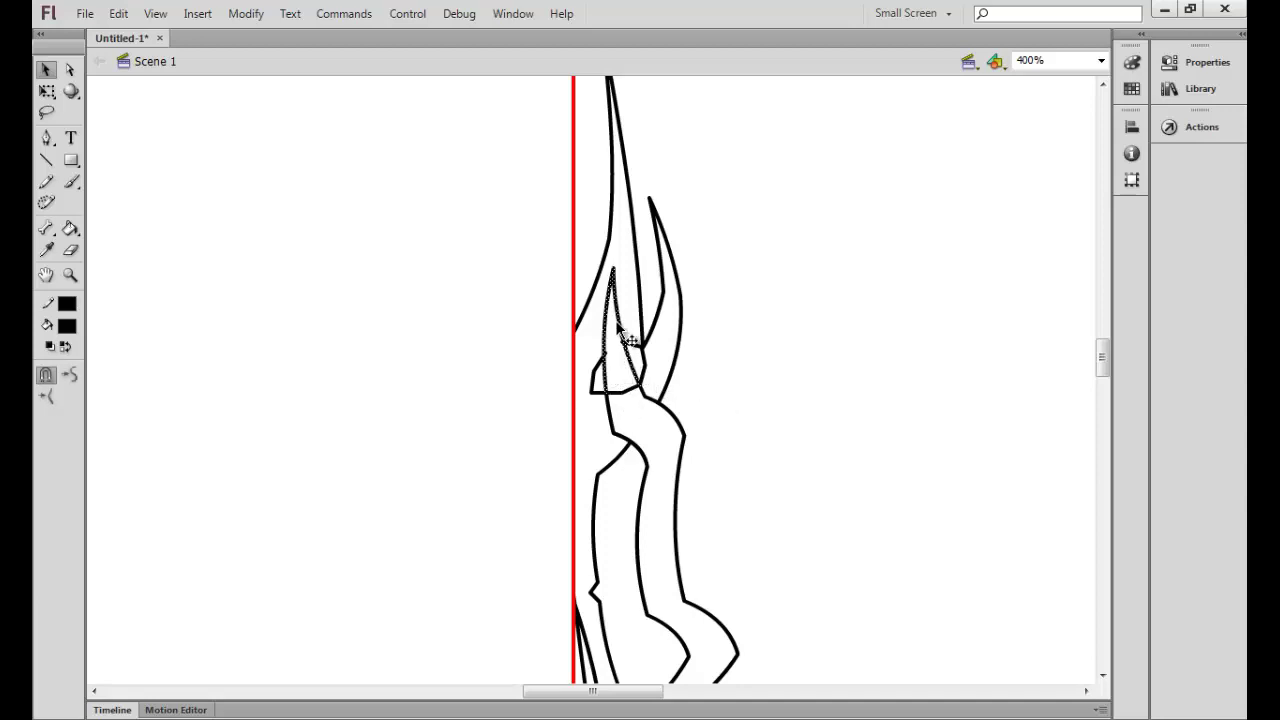
- Move the inner prong's pointed tip above the tall spike and transform it so that it curves outward from the guide
left_click_drag(623, 337, 606, 162)
key("ctrl+minus")
left_click_drag(588, 350, 586, 271)
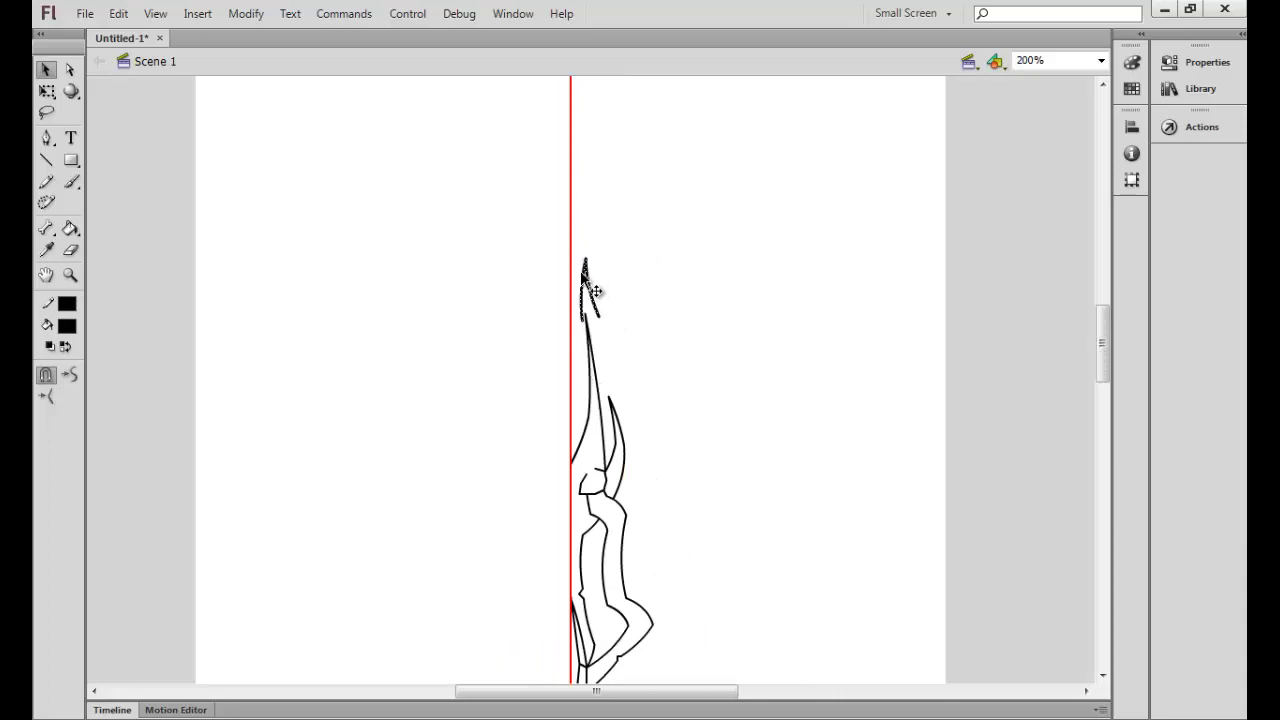
key("q")
key("v")
left_click(590, 302)
left_click(640, 325)
key("ctrl+equal")
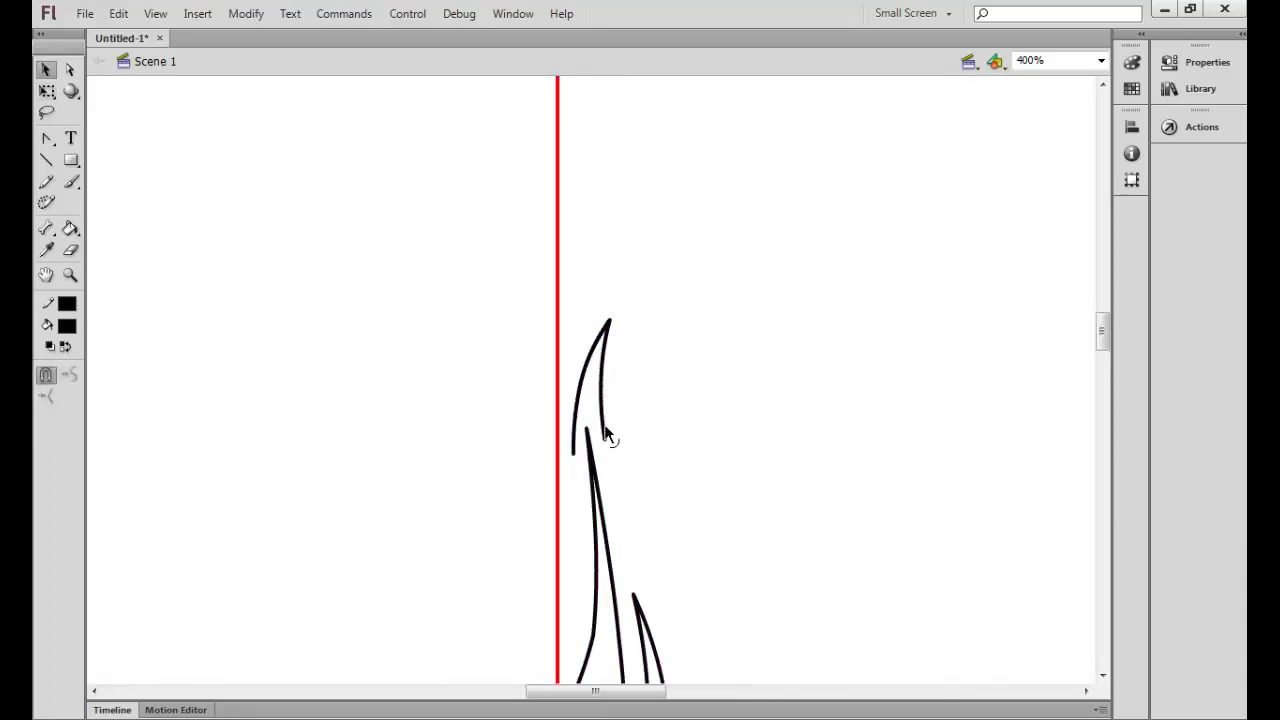
- Remove the leftover inner prong lines between the small polygon and the arm's inner edge
scroll(606, 434, "down", 3)
key("b")
scroll(630, 447, "down", 3)
key("v")
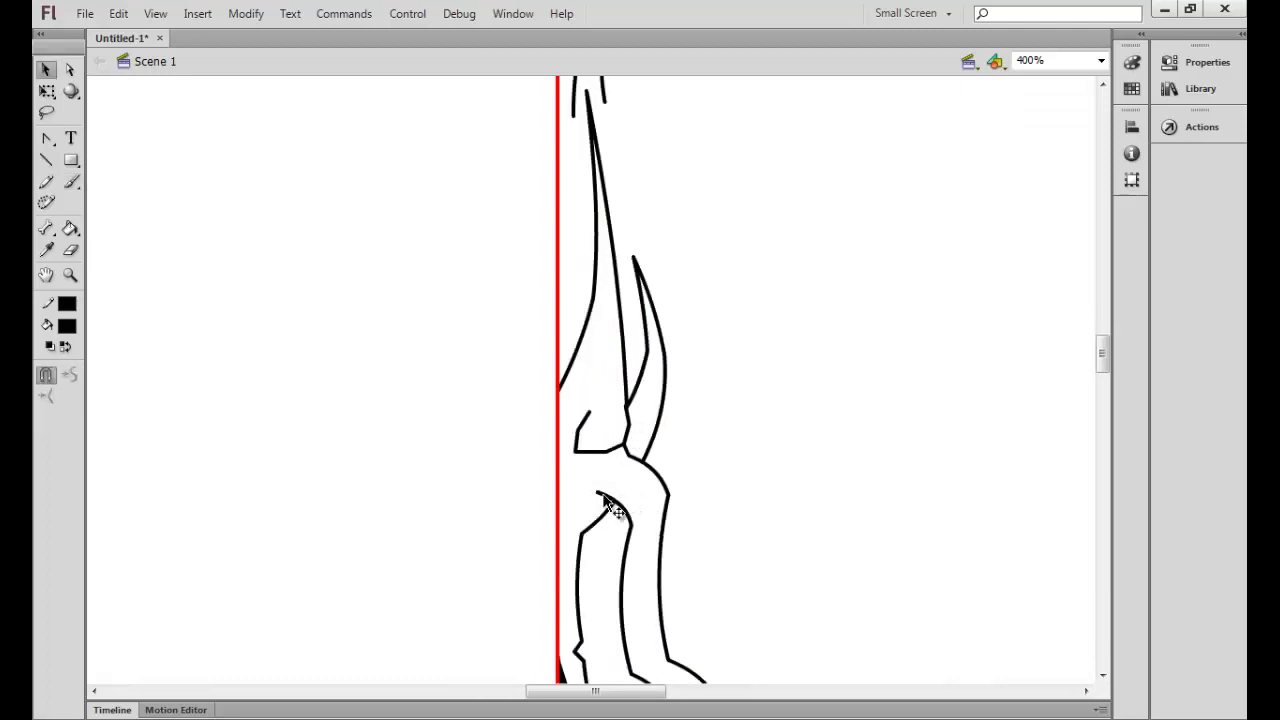
scroll(624, 503, "down", 3)
key("n")
key("ctrl+minus")
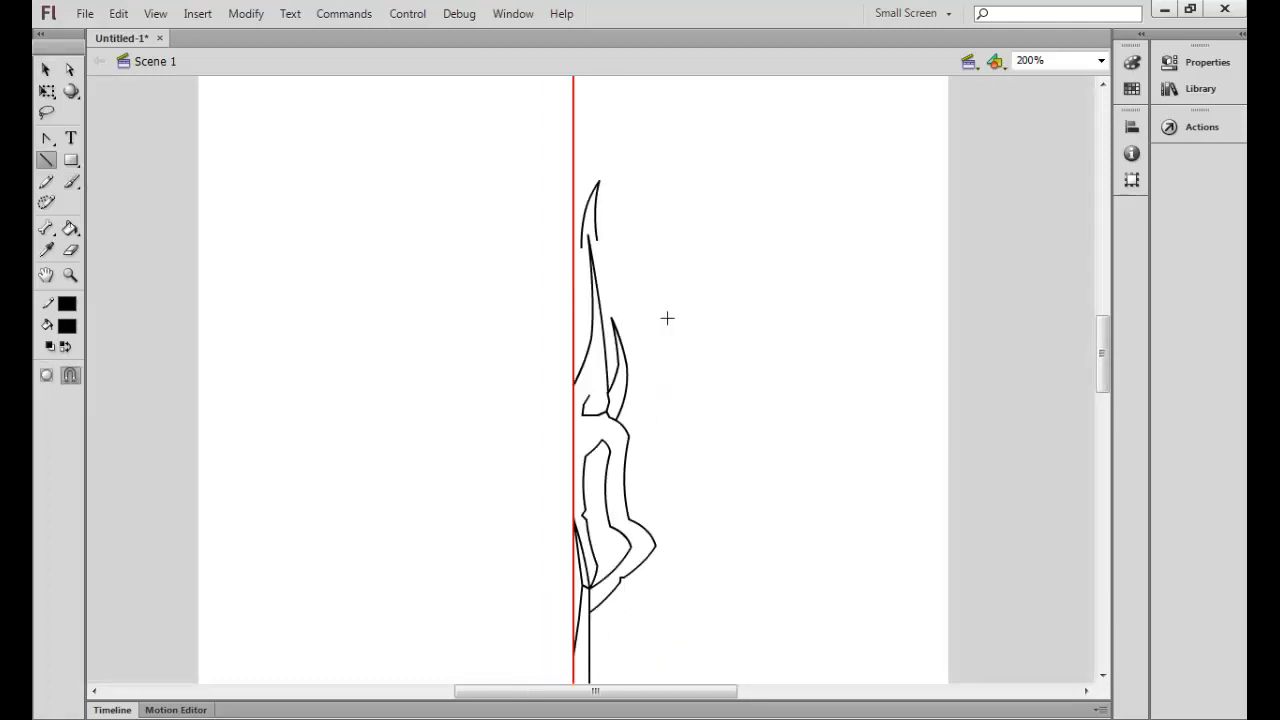
- Connect the moved tip to the tall spike with two angled lines crossing down its outer side
scroll(667, 318, "up", 2)
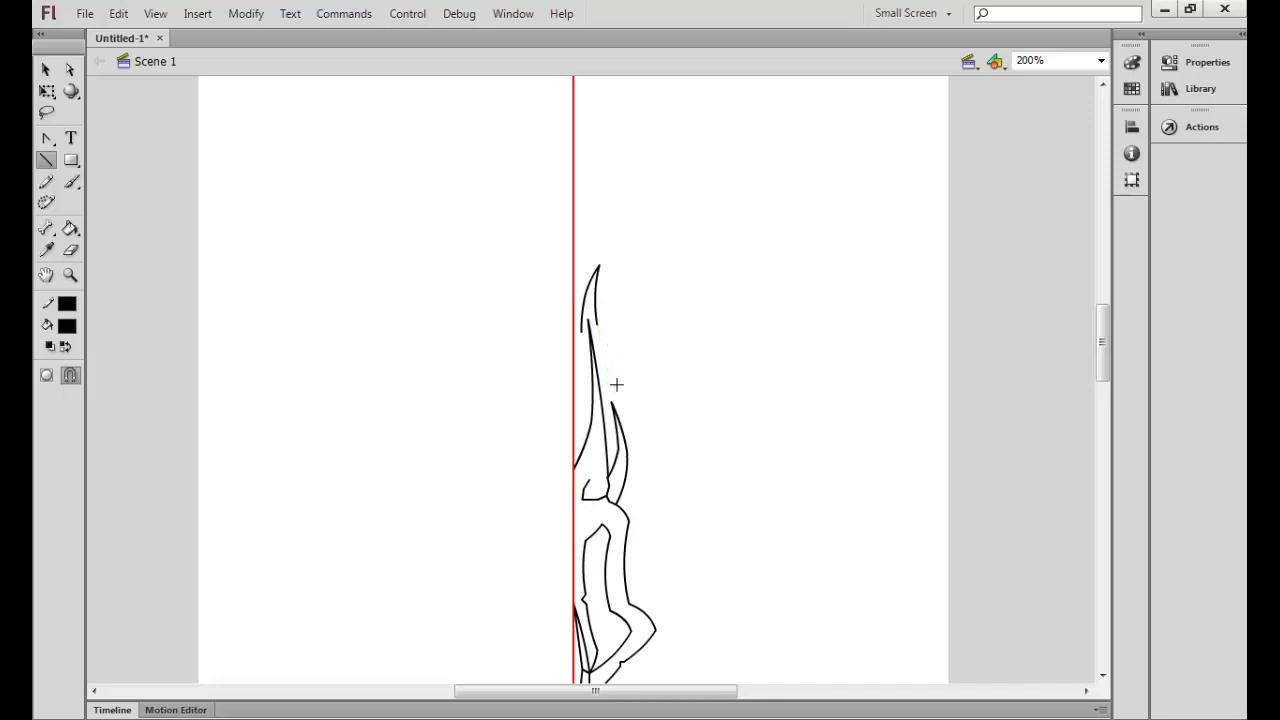
key("ctrl+equal")
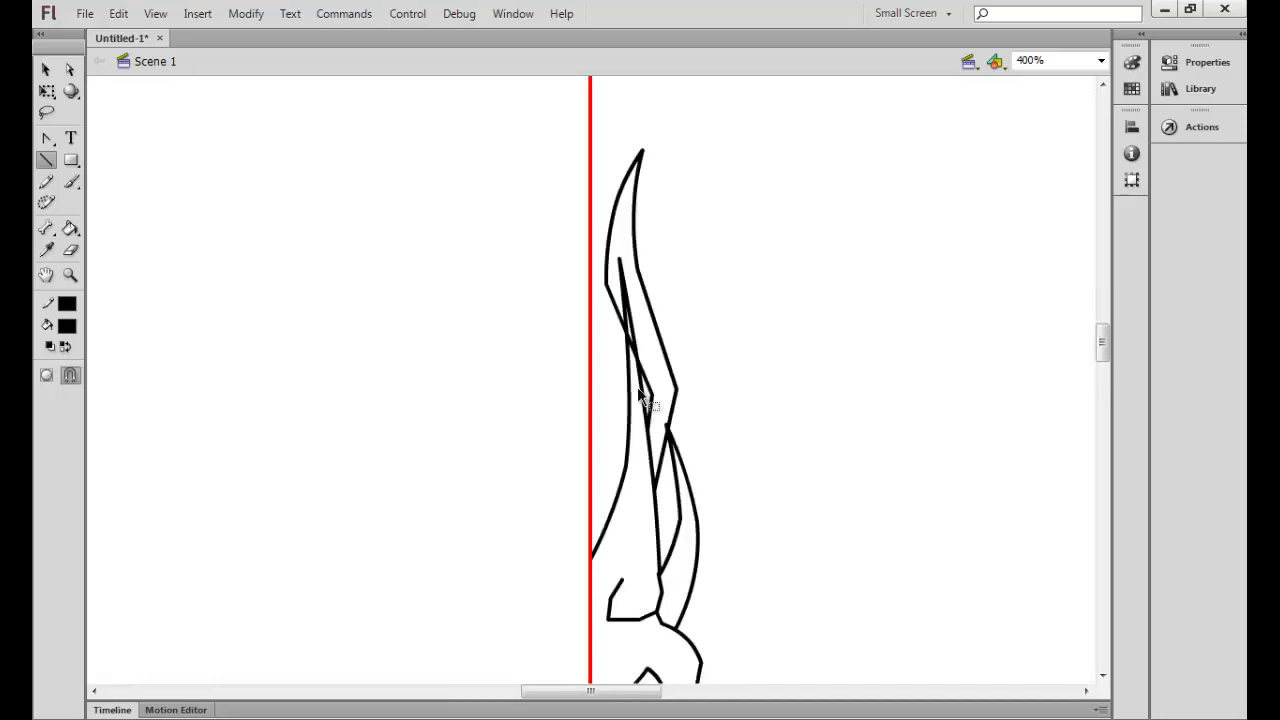
key("ctrl+equal")
scroll(805, 325, "down", 1)
- Rebuild the small open polygon below the spike as a closed leaf shape separate from the surrounding outline
key("v")
scroll(752, 410, "down", 4)
left_click(627, 452)
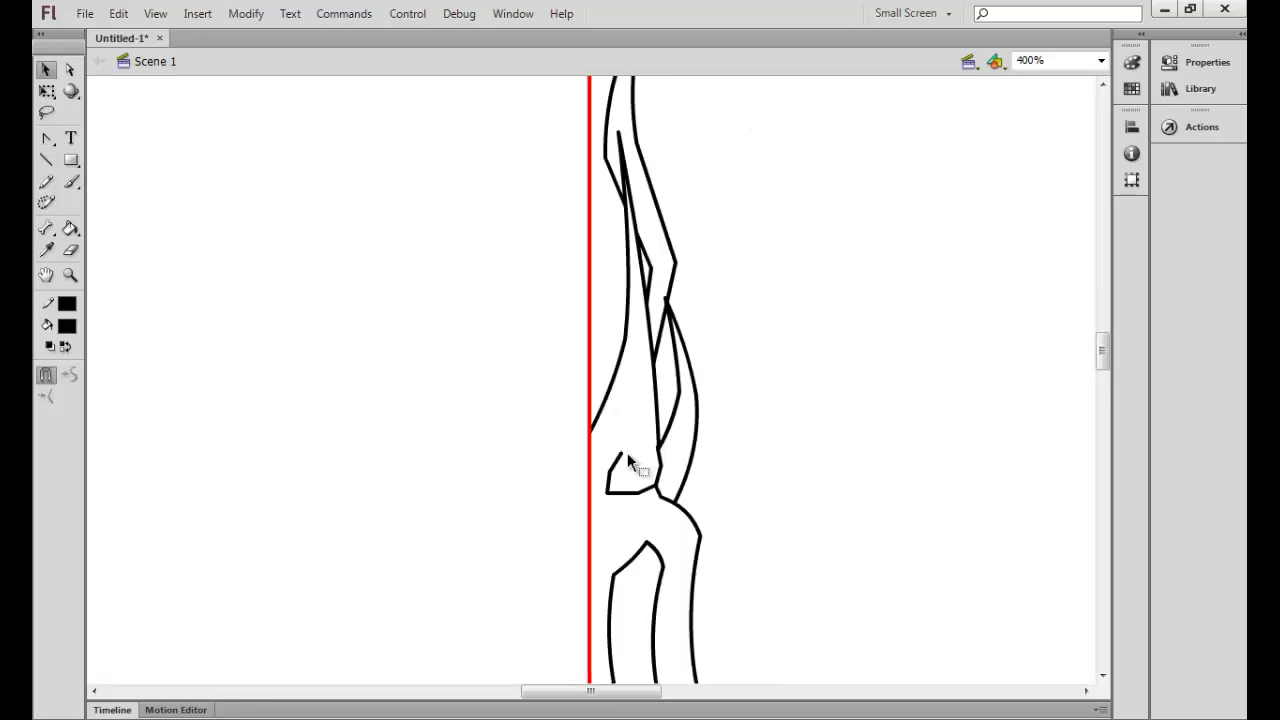
scroll(627, 452, "up", 1)
mouse_move(622, 605)
left_mouse_down()
mouse_move(645, 545)
mouse_move(689, 589)
left_mouse_up()
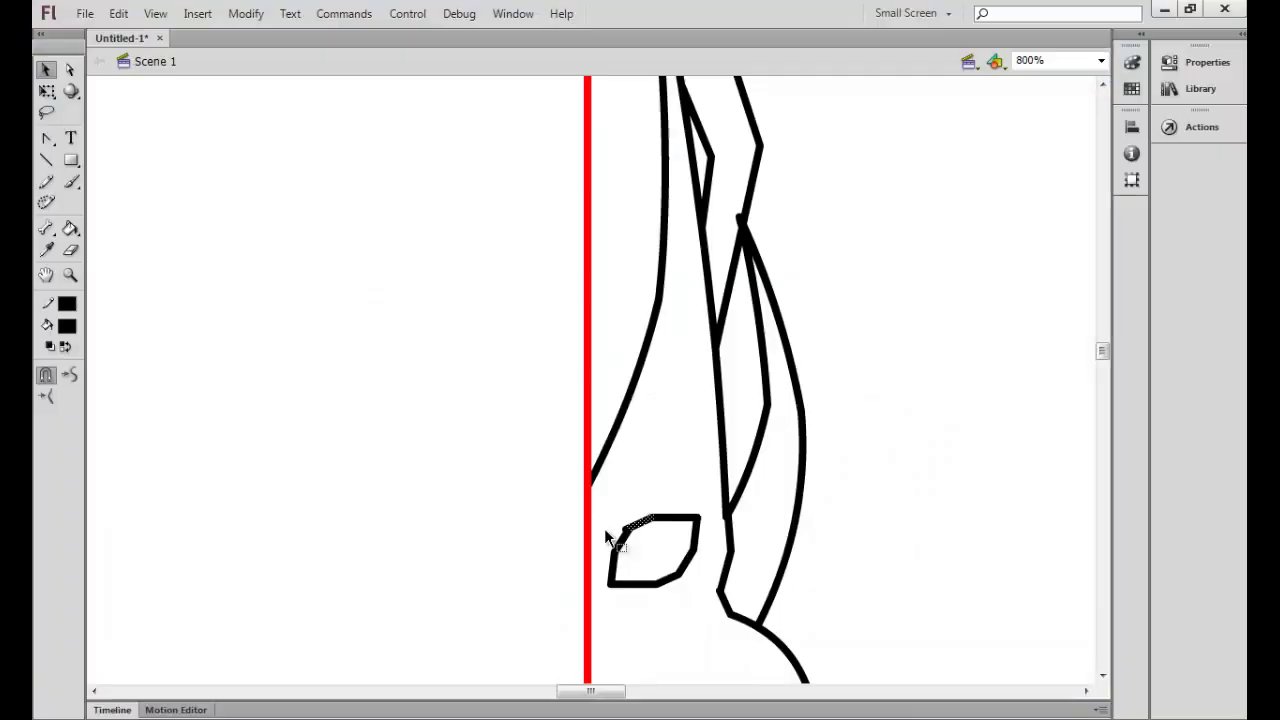
- Adjust the leaf shape with Free Transform and move it lower, between the guide and the arm's shoulder
scroll(694, 520, "down", 2)
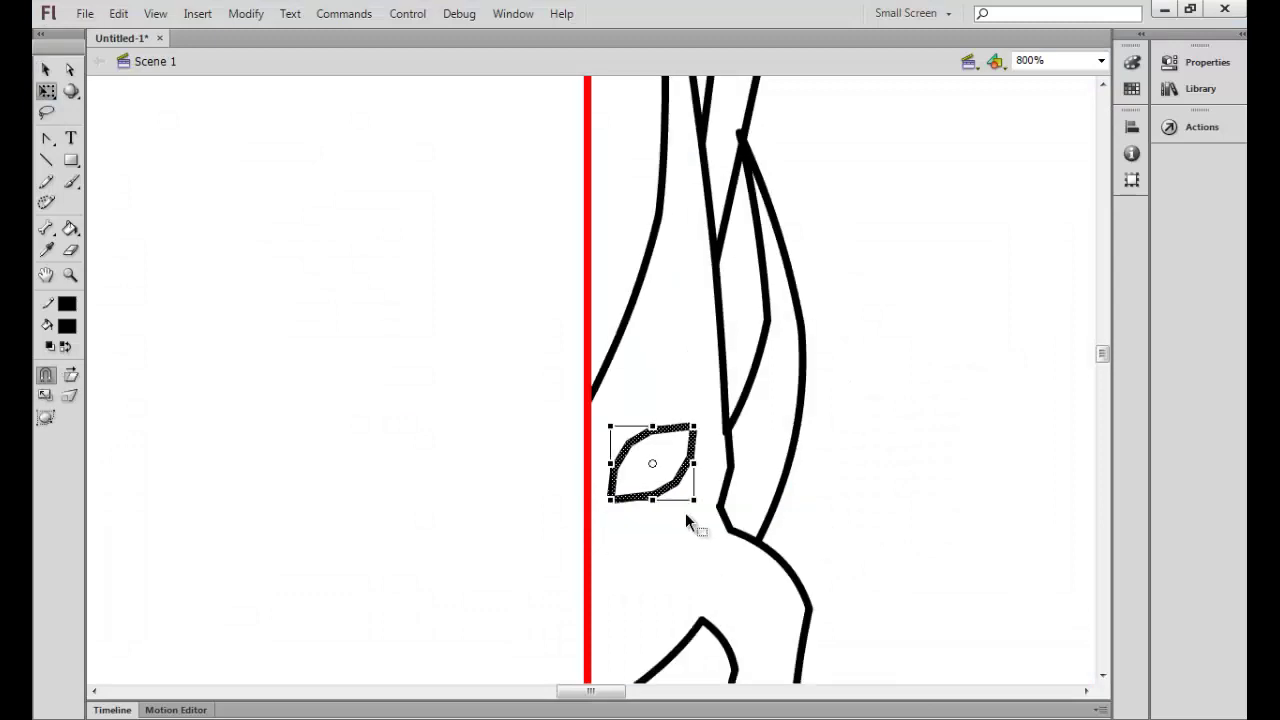
left_click_drag(660, 508, 689, 560)
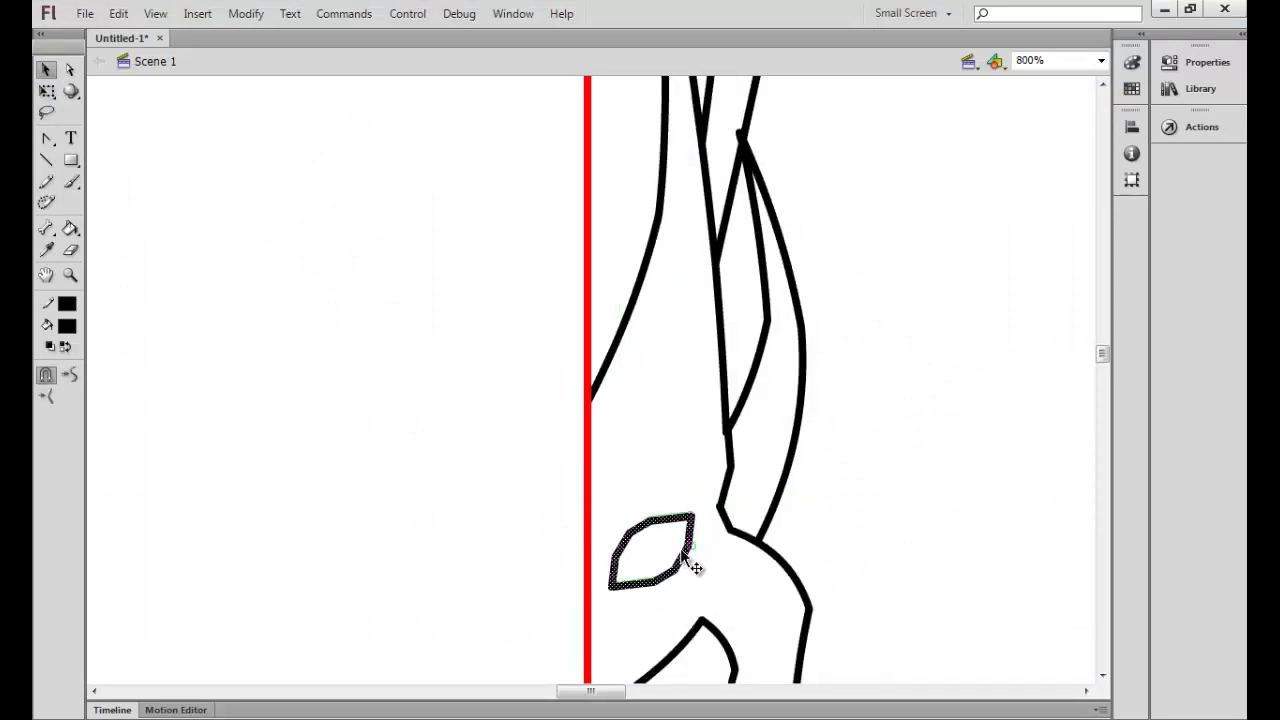
key("ctrl+minus")
key("ctrl+minus")
key("ctrl+equal")
key("ctrl+equal")
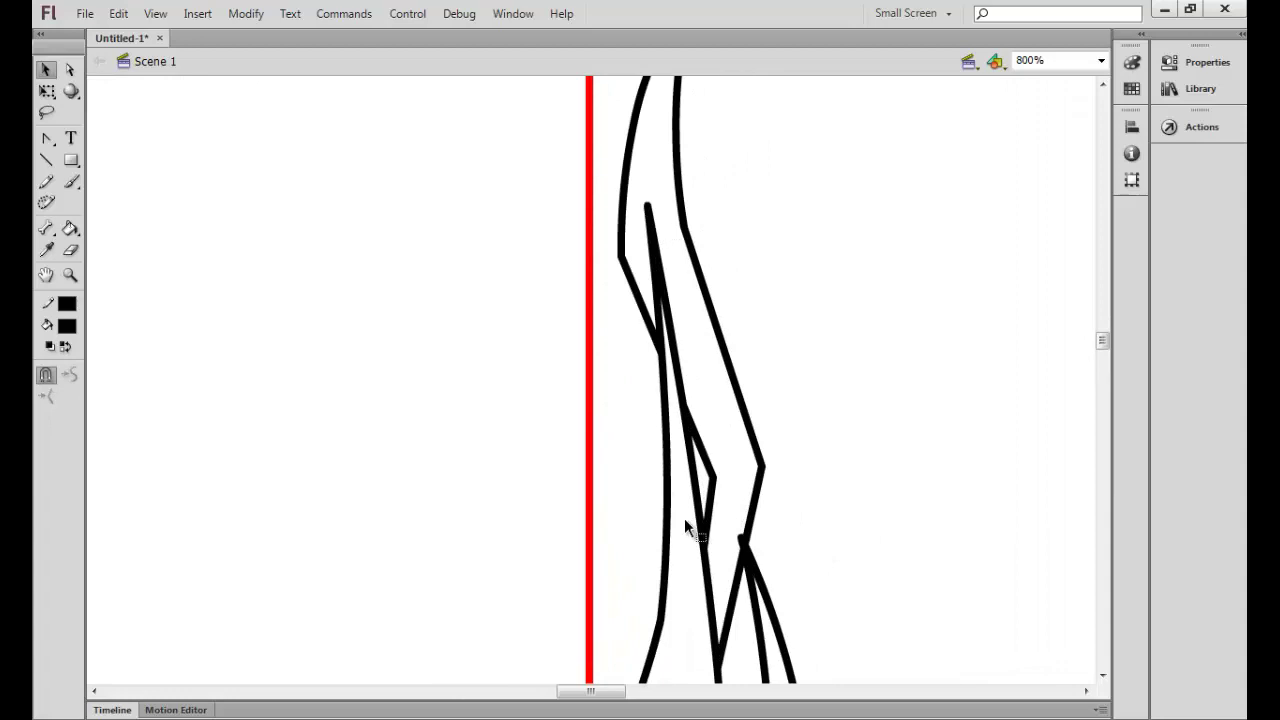
- Draw a thin curved prong from the arm's inner edge up beside the guide, with an inner and an outer edge meeting at the tip
key("n")
mouse_move(665, 455)
left_mouse_down()
mouse_move(617, 380)
mouse_move(622, 413)
left_mouse_up()
left_click_drag(622, 413, 615, 316)
left_click_drag(615, 316, 588, 224)
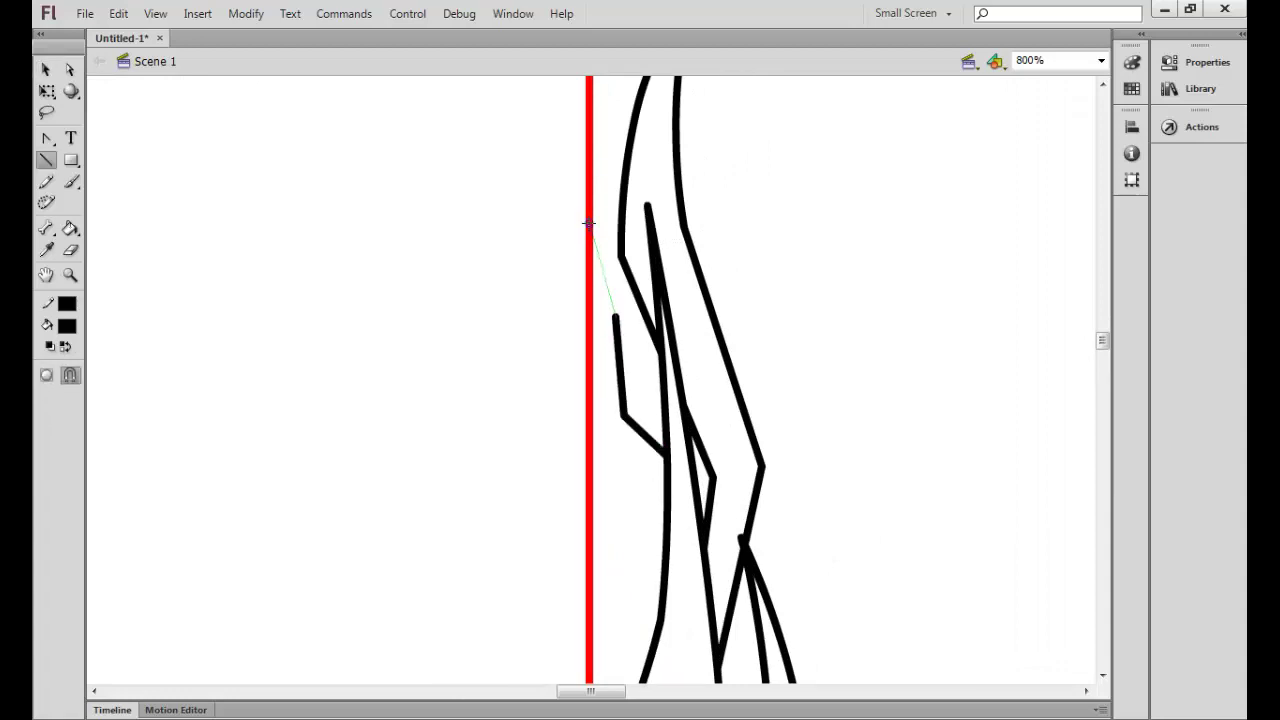
mouse_move(597, 333)
left_mouse_down()
mouse_move(602, 422)
mouse_move(655, 600)
mouse_move(662, 452)
left_mouse_up()
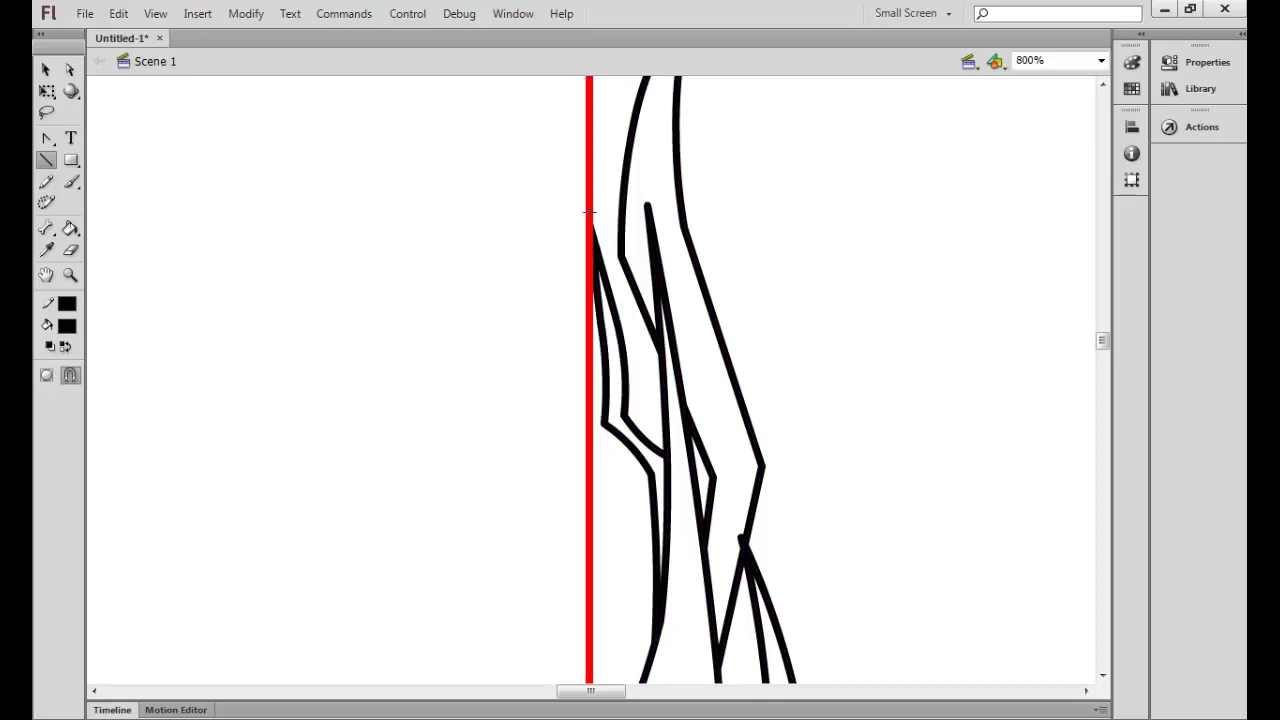
key("ctrl+semicolon")
key("ctrl+semicolon")
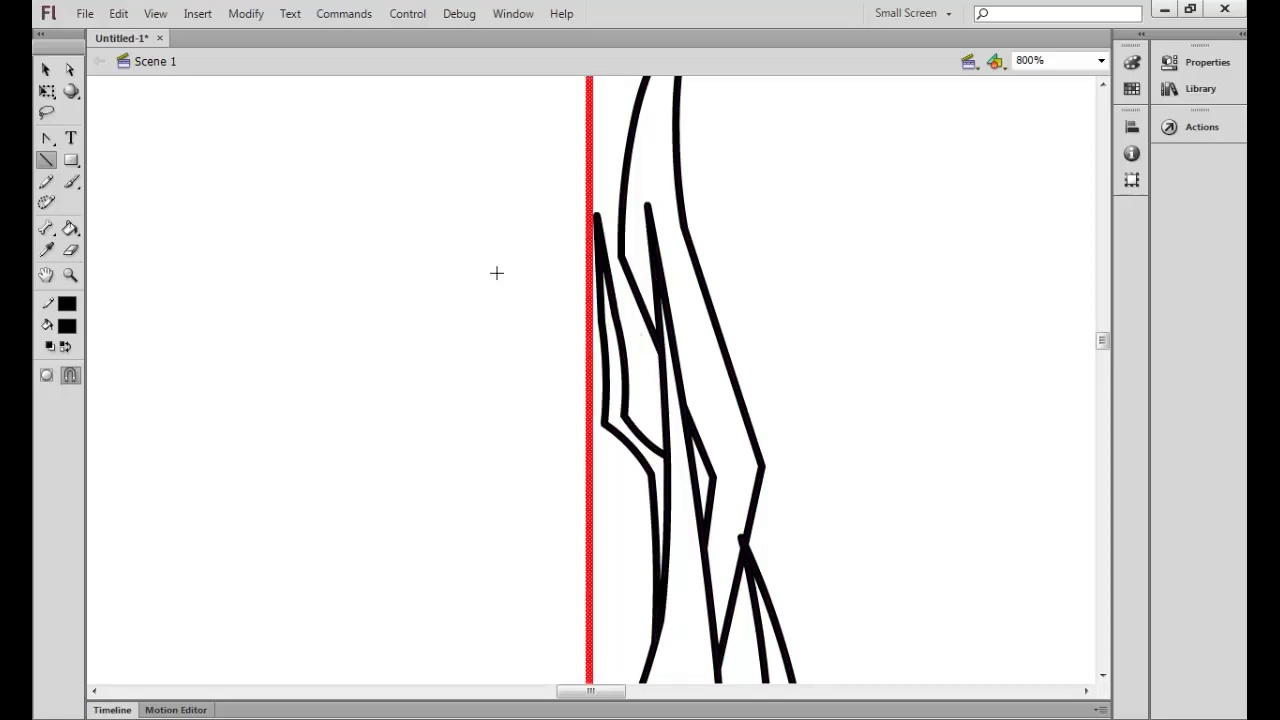
- Save the drawing under the name Spear
key("ctrl+s")
type("Spear")
key("Return")
- Remove the overlapping line under the thin prong, extend its outer edge downward into a hooked notch, and save the drawing
key("ctrl+minus")
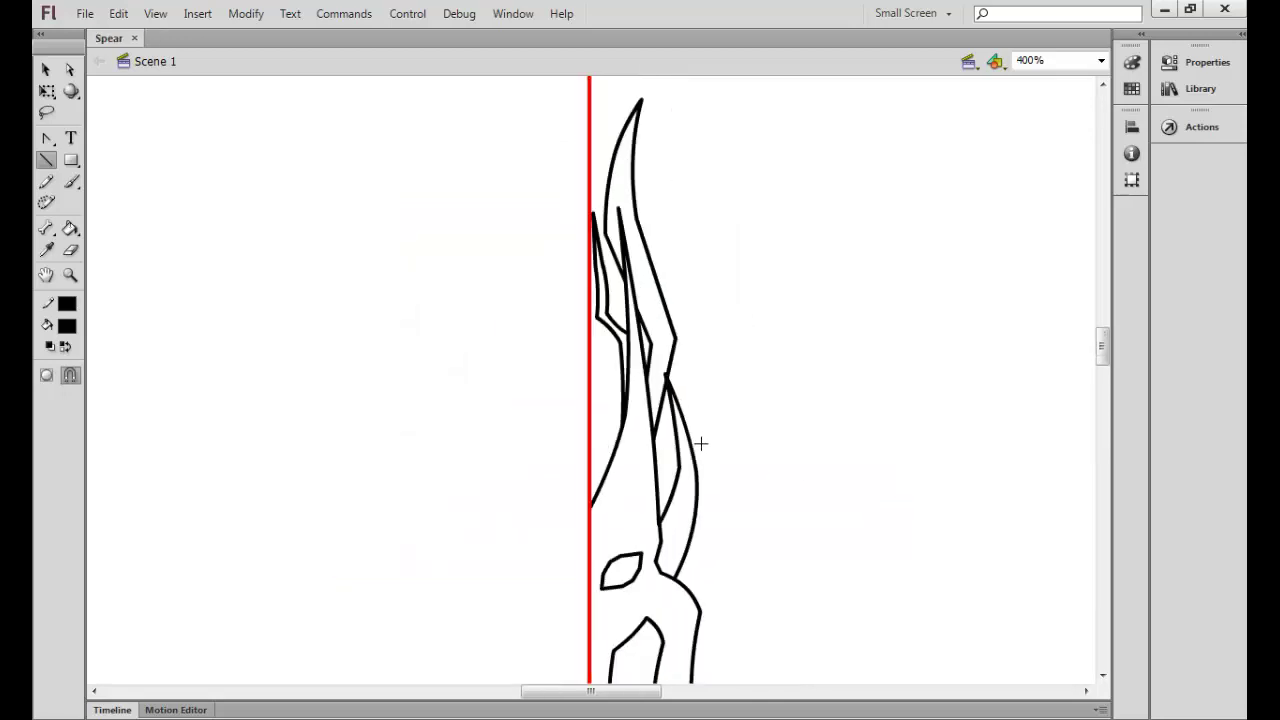
key("v")
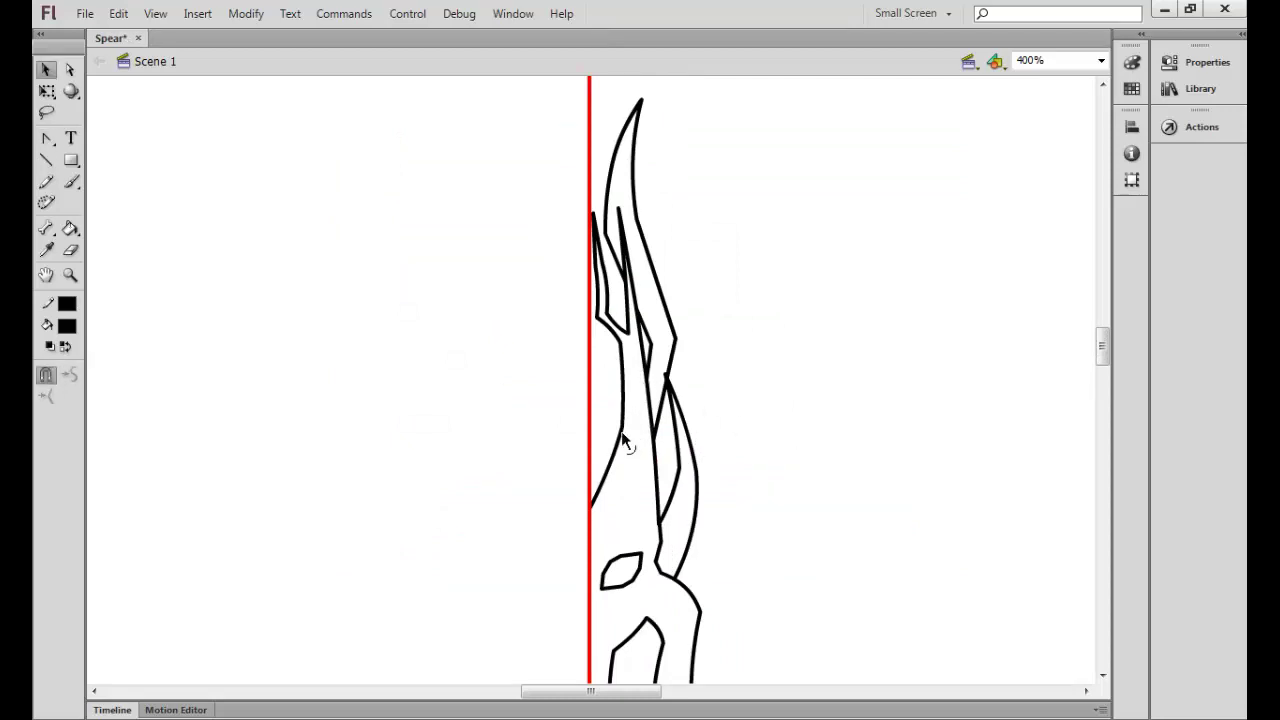
mouse_move(623, 443)
left_mouse_down()
mouse_move(640, 449)
mouse_move(617, 451)
mouse_move(629, 455)
left_mouse_up()
key("n")
key("ctrl+s")
- Reshape the notch's upper corner into a taller, sharper spike closer to the guide
key("ctrl+equal")
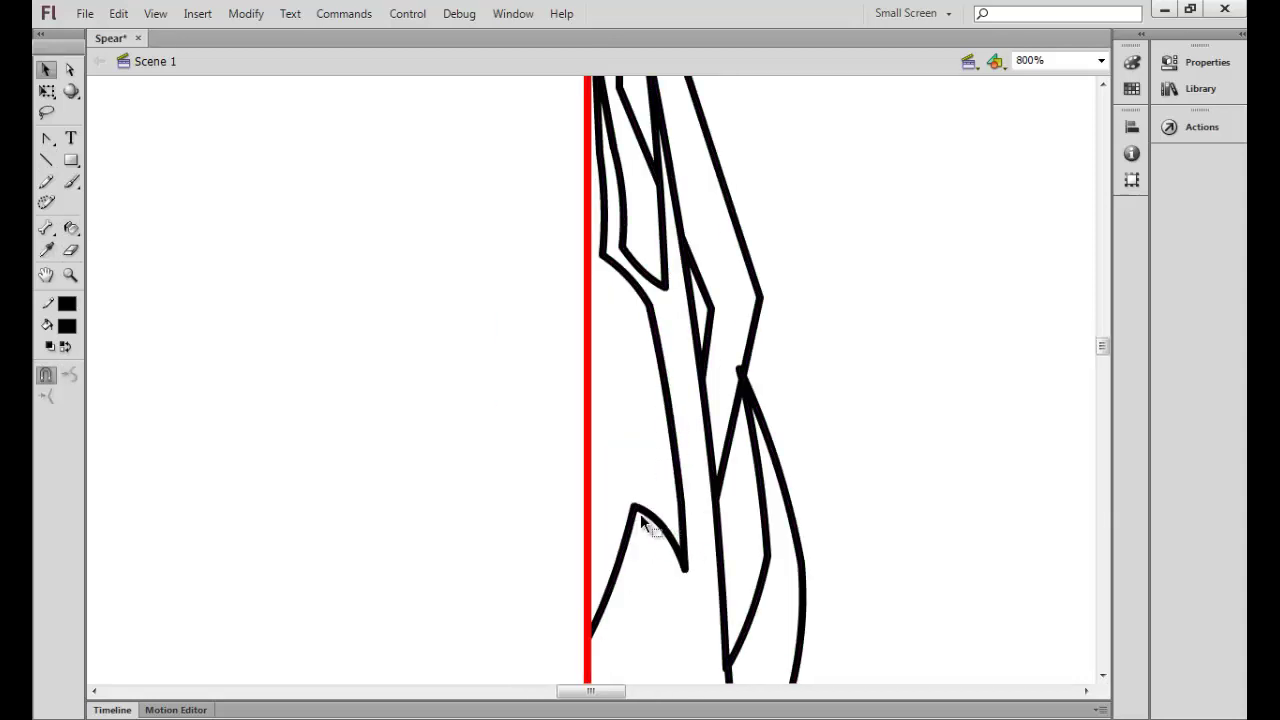
mouse_move(646, 523)
left_mouse_down()
mouse_move(660, 478)
mouse_move(672, 540)
mouse_move(658, 548)
mouse_move(591, 523)
left_mouse_up()
scroll(625, 510, "down", 5)
key("ctrl+minus")
key("ctrl+minus")
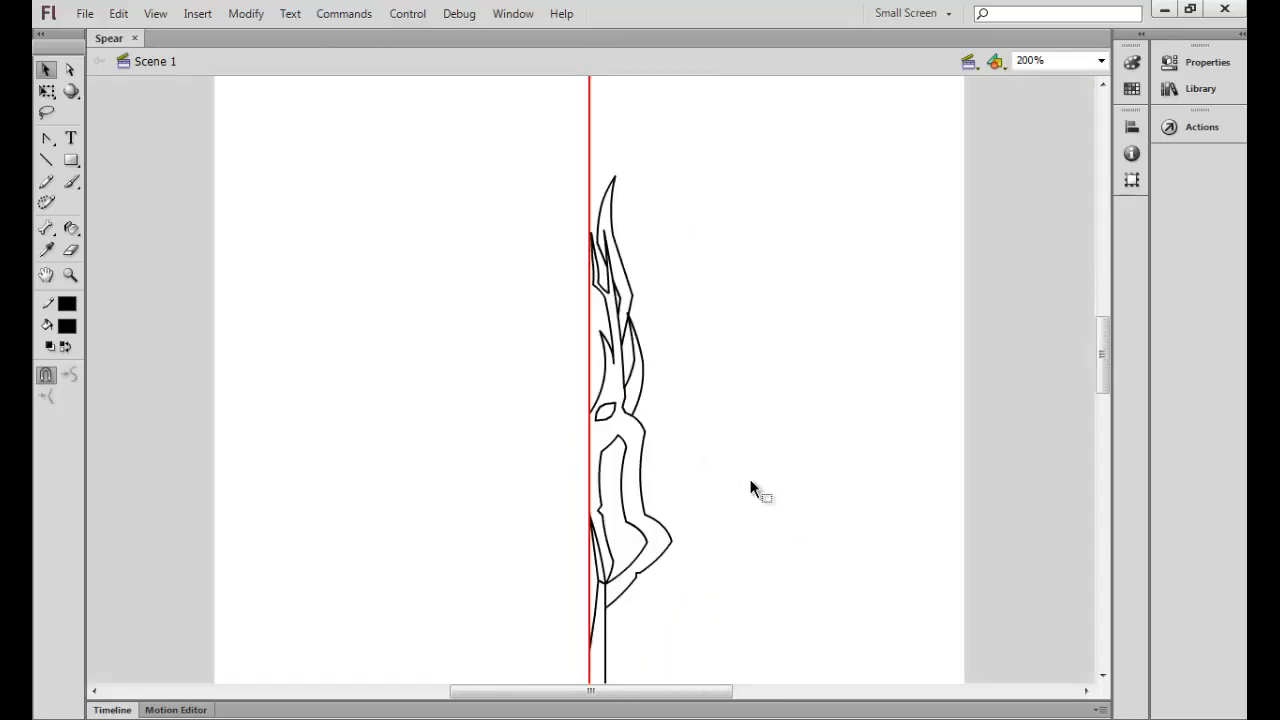
- Enlarge the leaf shape slightly with Free Transform and move it a little lower beside the guide
scroll(750, 489, "down", 5)
scroll(750, 479, "up", 2)
key("ctrl+equal")
key("ctrl+equal")
key("q")
left_click(568, 358)
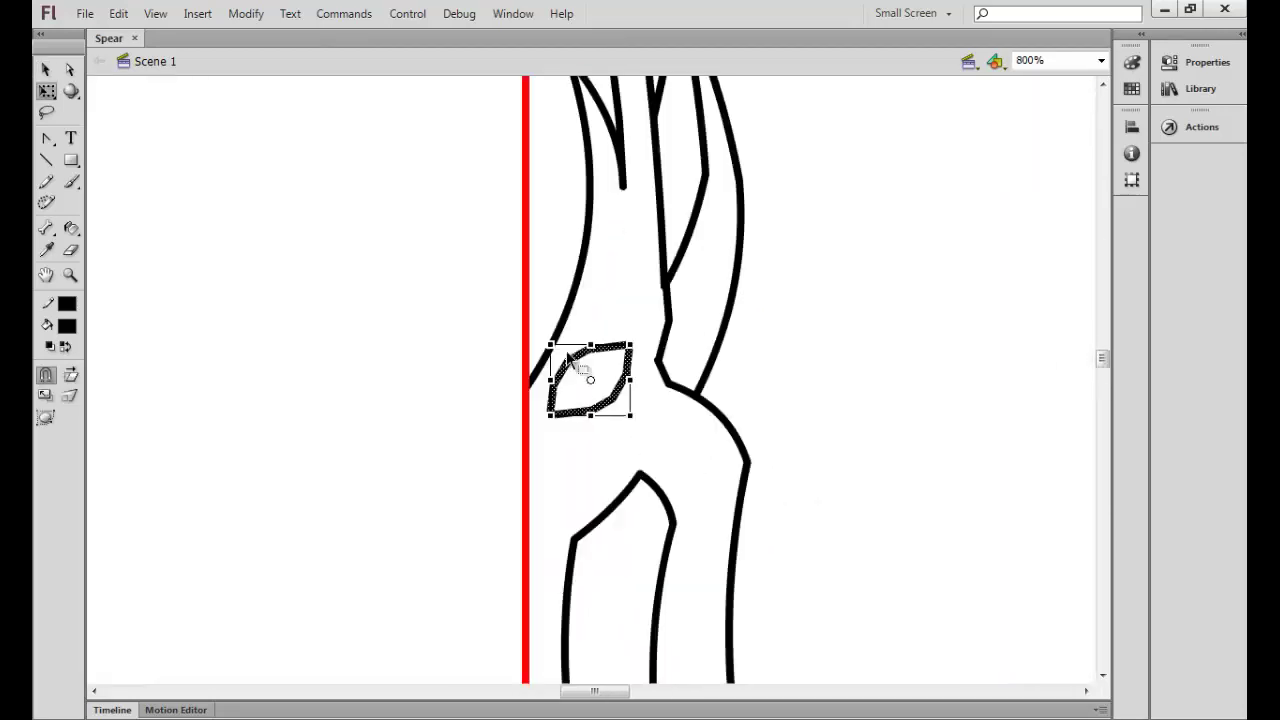
left_click_drag(631, 345, 636, 341)
key("v")
left_click(629, 414)
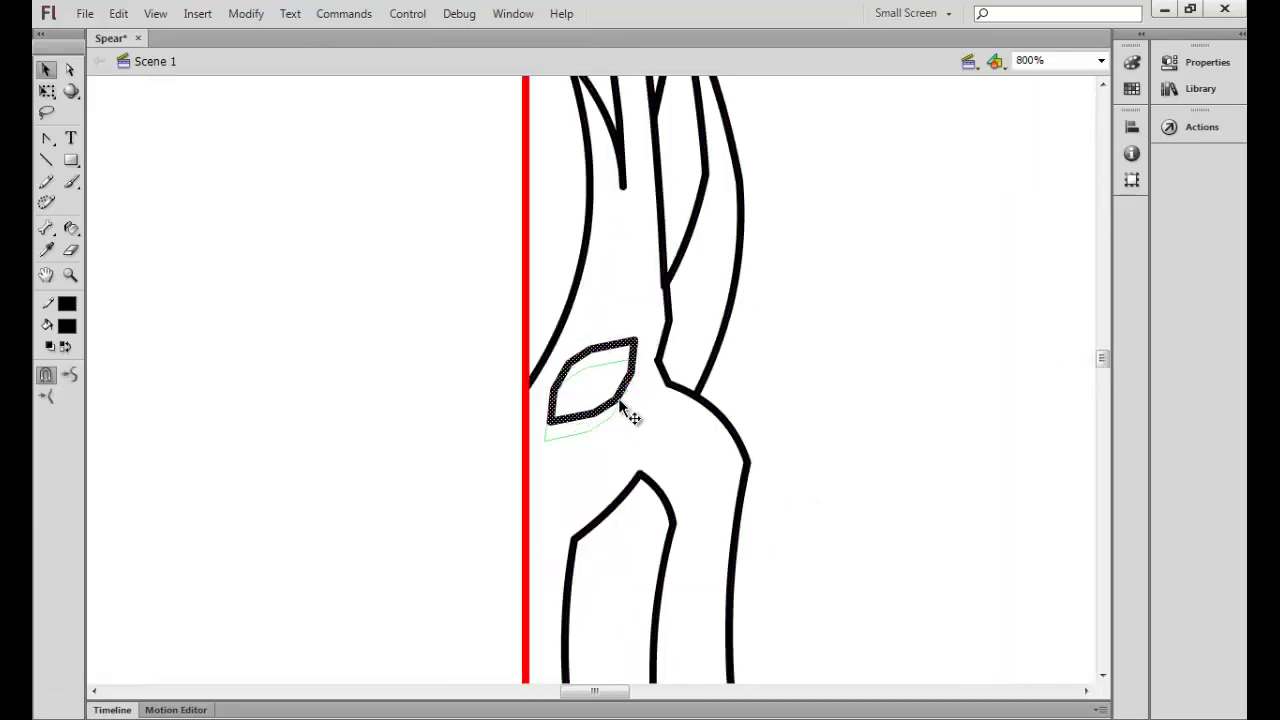
- Duplicate the inner contour of the arm's opening and offset the copy slightly toward the guide
key("ctrl+minus")
scroll(788, 443, "down", 3)
left_click(670, 478)
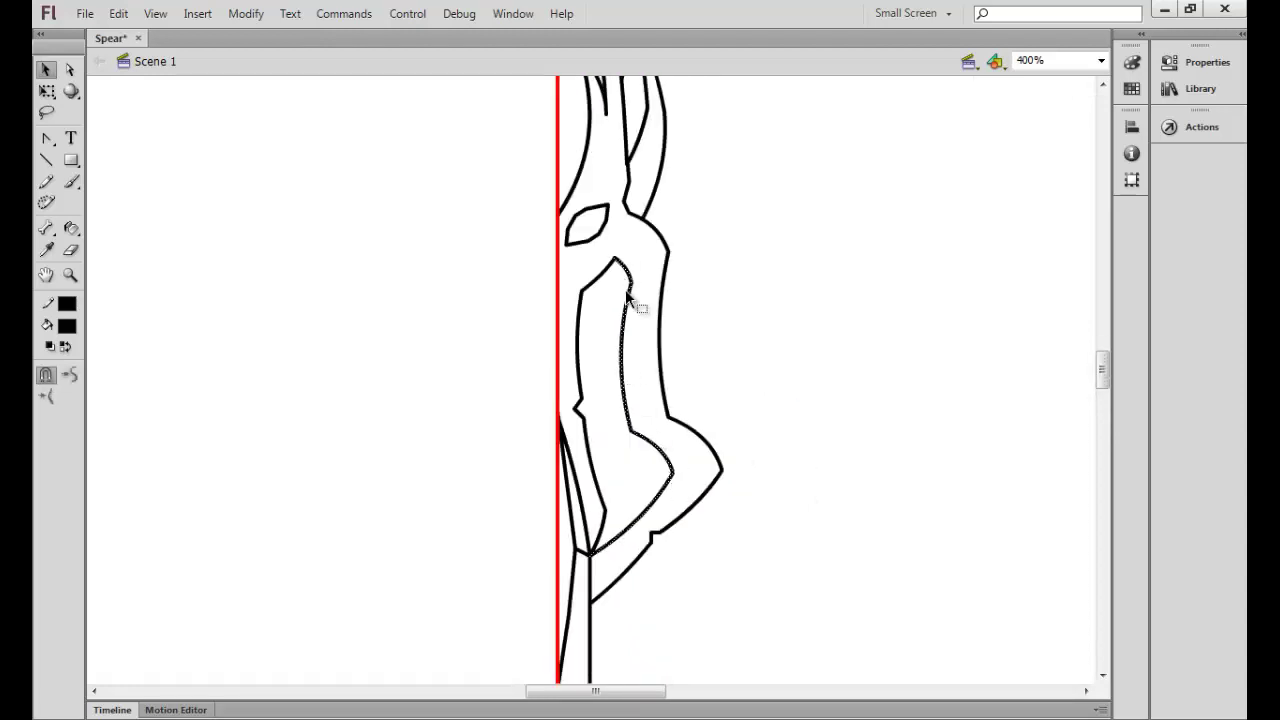
left_click_drag(628, 298, 630, 292)
- Delete the copied contour's overshooting end where it crosses the base prong, and save the drawing
key("ctrl+equal")
key("ctrl+equal")
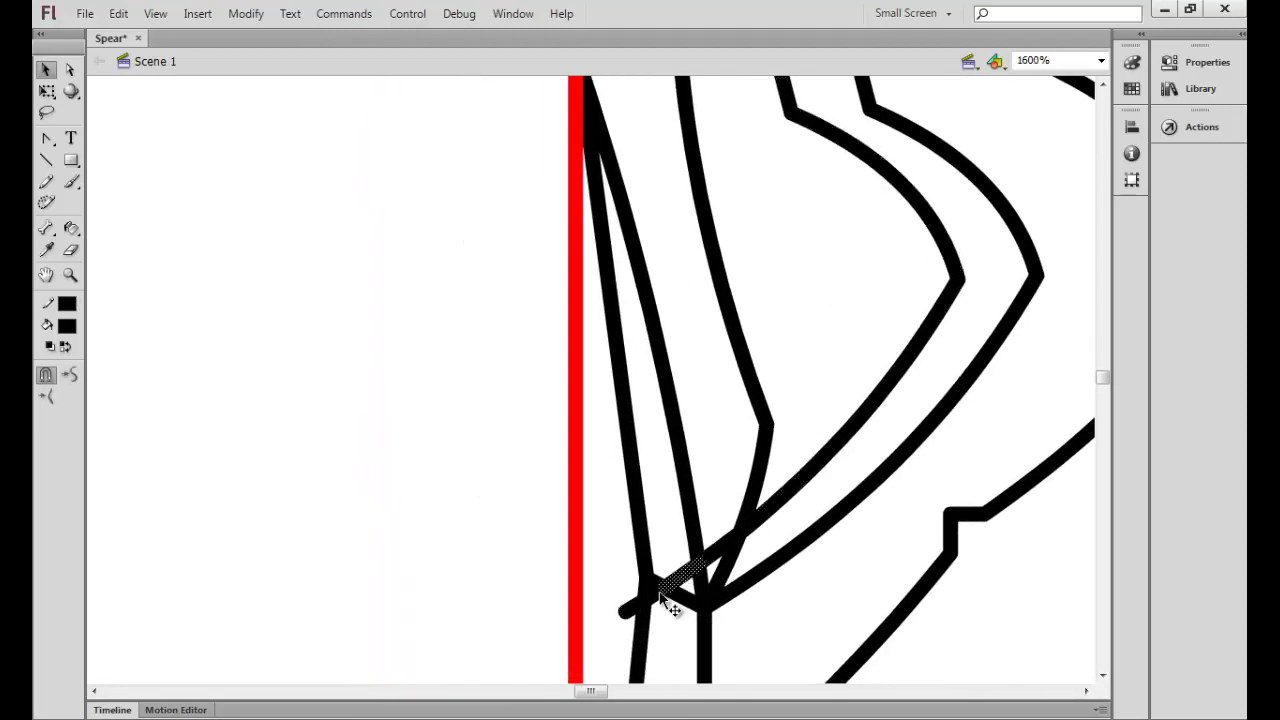
key("Delete")
key("ctrl+minus")
key("ctrl+minus")
key("ctrl+s")
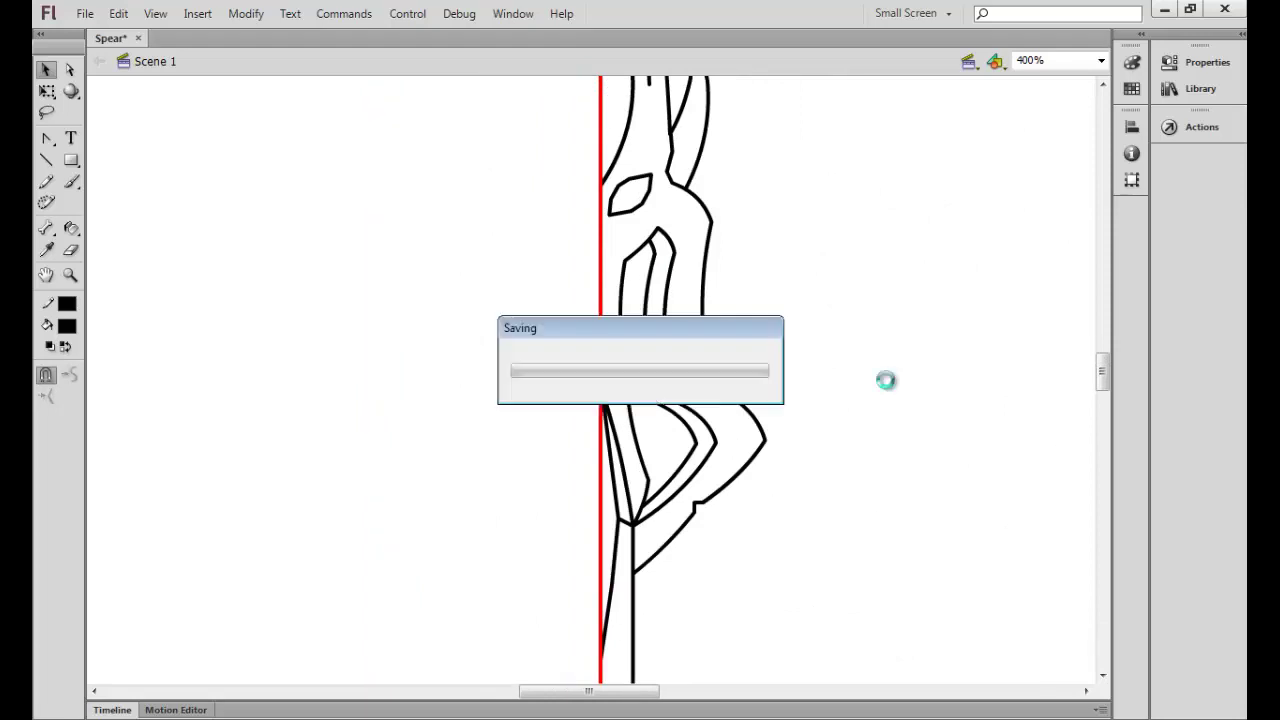
- Lengthen the small spike above the leaf shape and deepen its notch with smoother curved edges
scroll(886, 380, "up", 5)
scroll(749, 403, "down", 2)
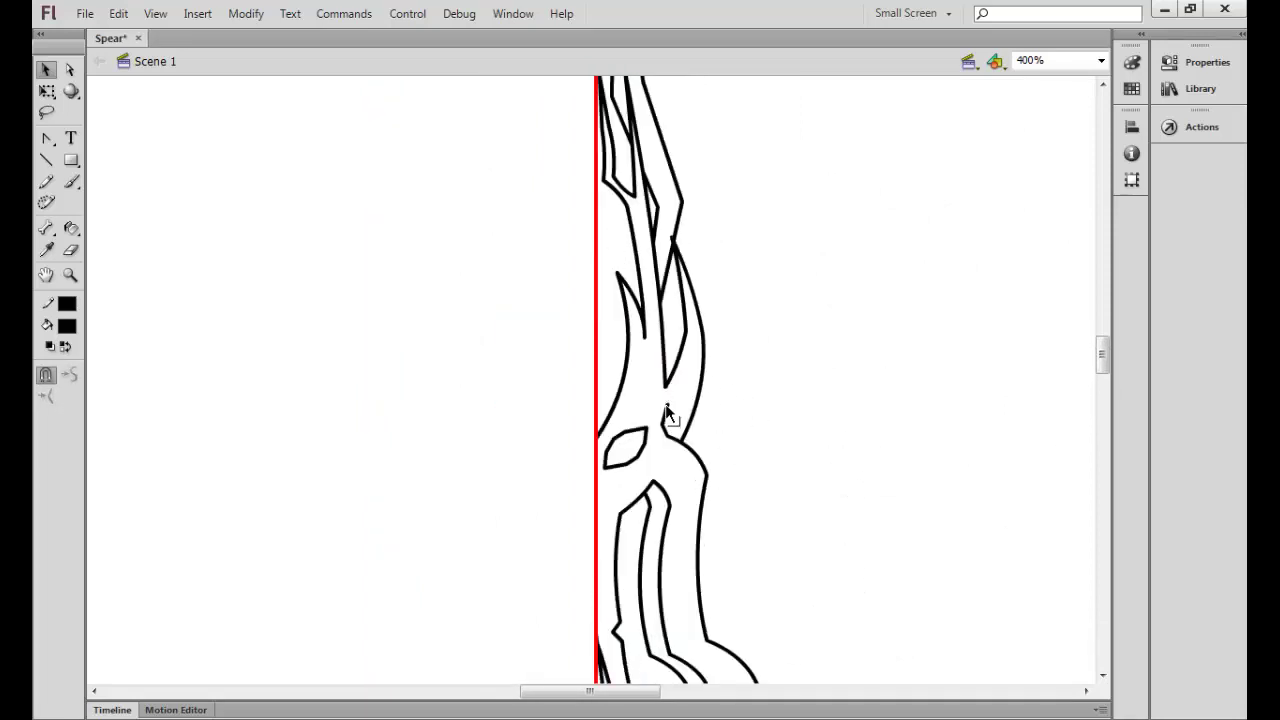
key("ctrl+minus")
key("ctrl+equal")
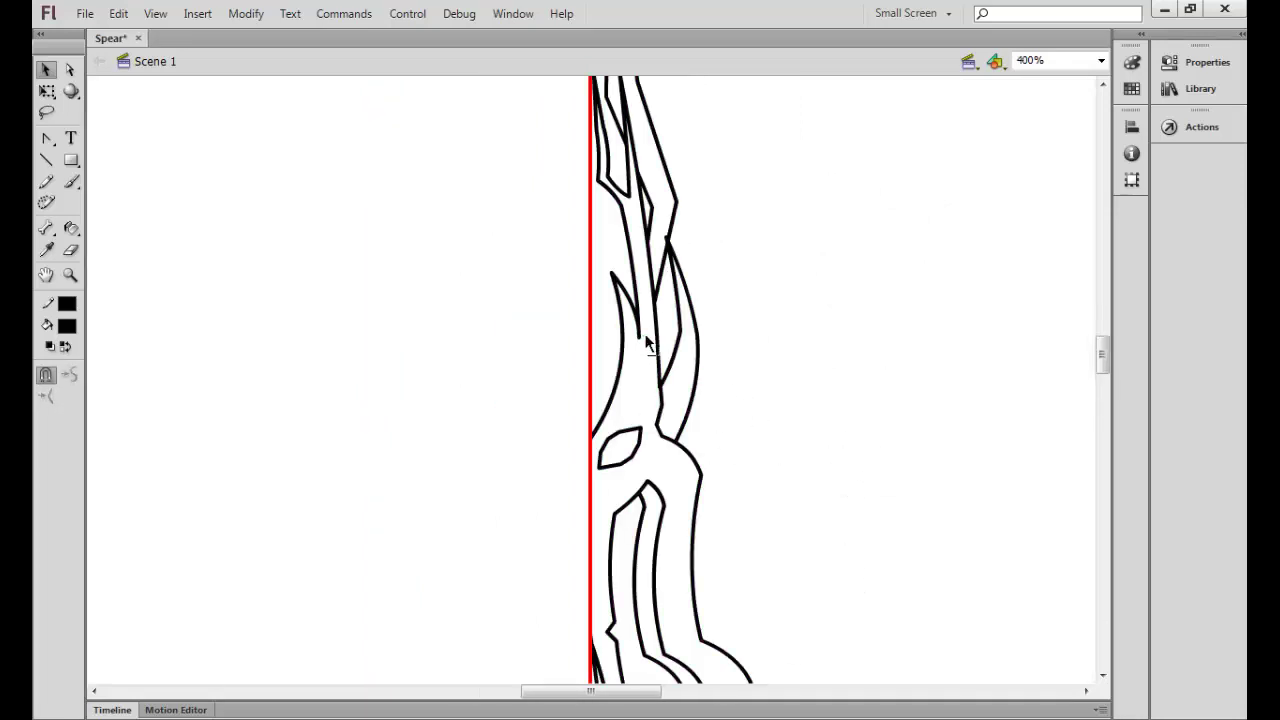
mouse_move(640, 342)
left_mouse_down()
mouse_move(634, 327)
mouse_move(657, 333)
left_mouse_up()
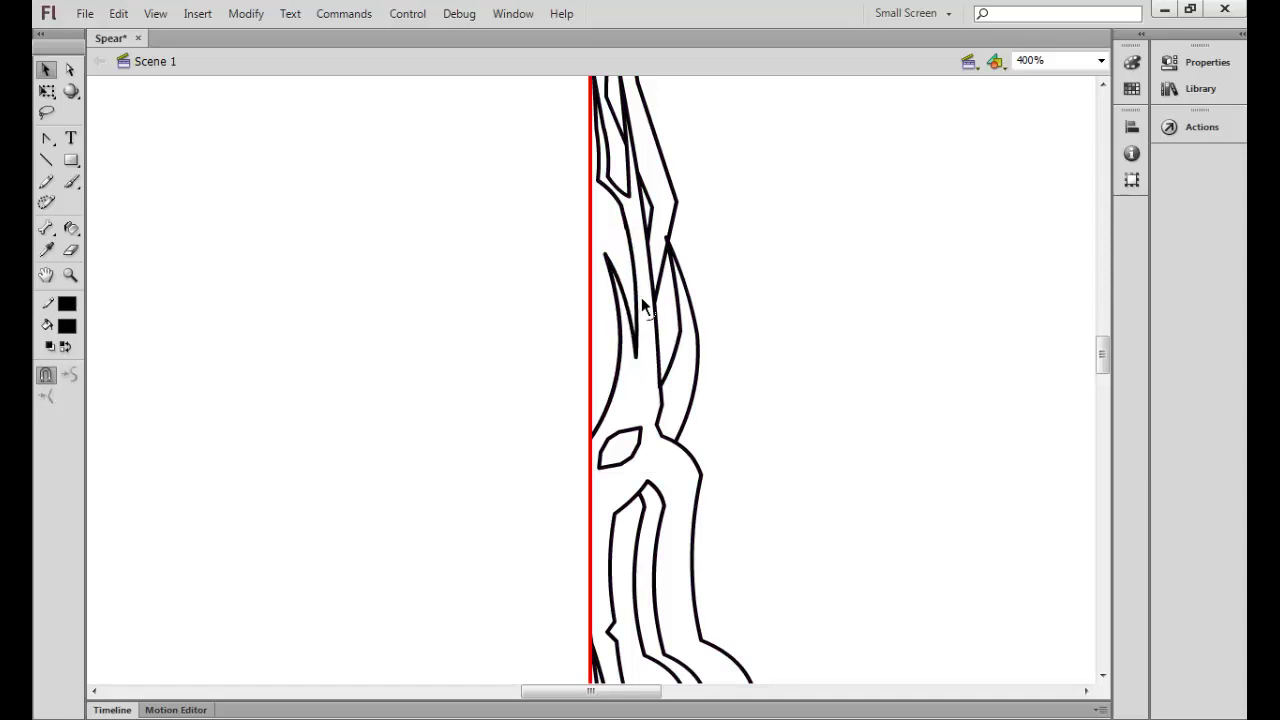
key("ctrl+equal")
scroll(648, 302, "up", 2)
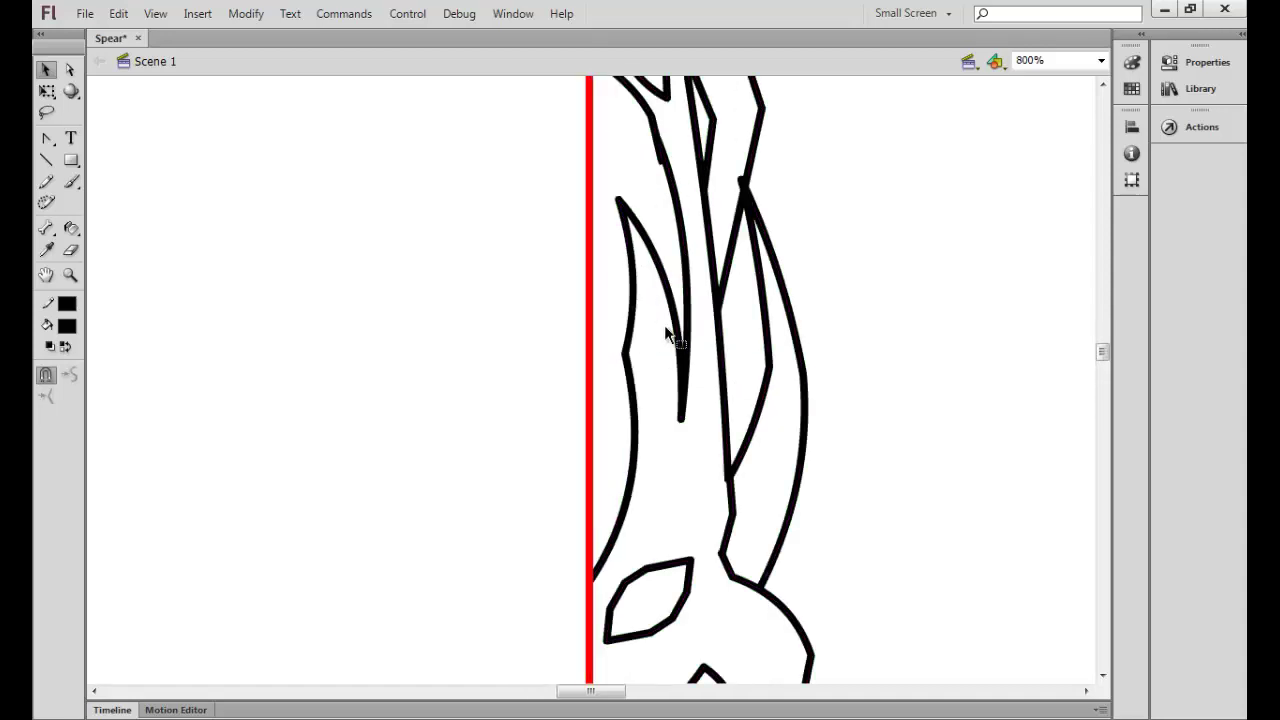
- Add angled corners to the small spike's edges, bulge the curve beneath it toward the guide, and save the drawing
left_click_drag(648, 350, 624, 352)
left_click_drag(617, 200, 615, 185)
mouse_move(633, 472)
left_mouse_down()
mouse_move(646, 429)
mouse_move(634, 517)
mouse_move(643, 480)
left_mouse_up()
key("ctrl+s")
key("ctrl+minus")
scroll(657, 405, "down", 5)
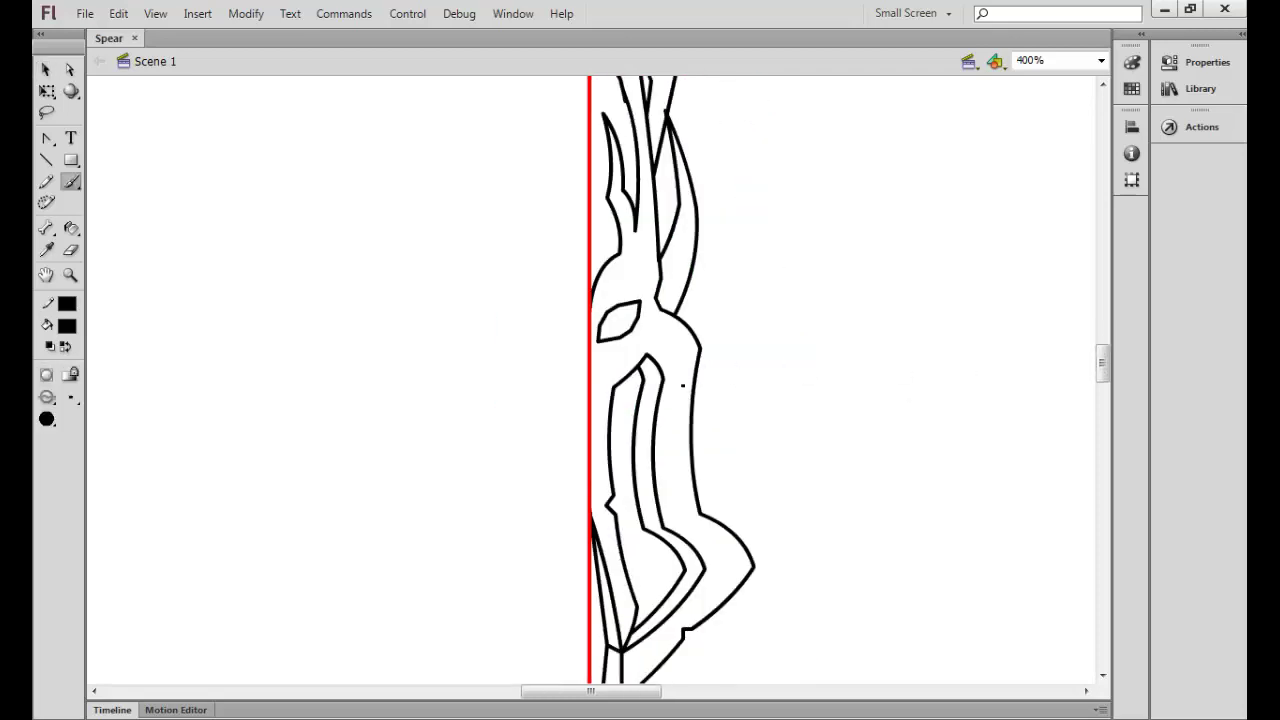
- Adjust the leaf shape with Free Transform, nudge it away from the guide and slightly upward, and save the drawing
key("ctrl+minus")
key("q")
double_click(620, 355)
key("ctrl+equal")
key("ctrl+equal")
left_click_drag(636, 336, 629, 357)
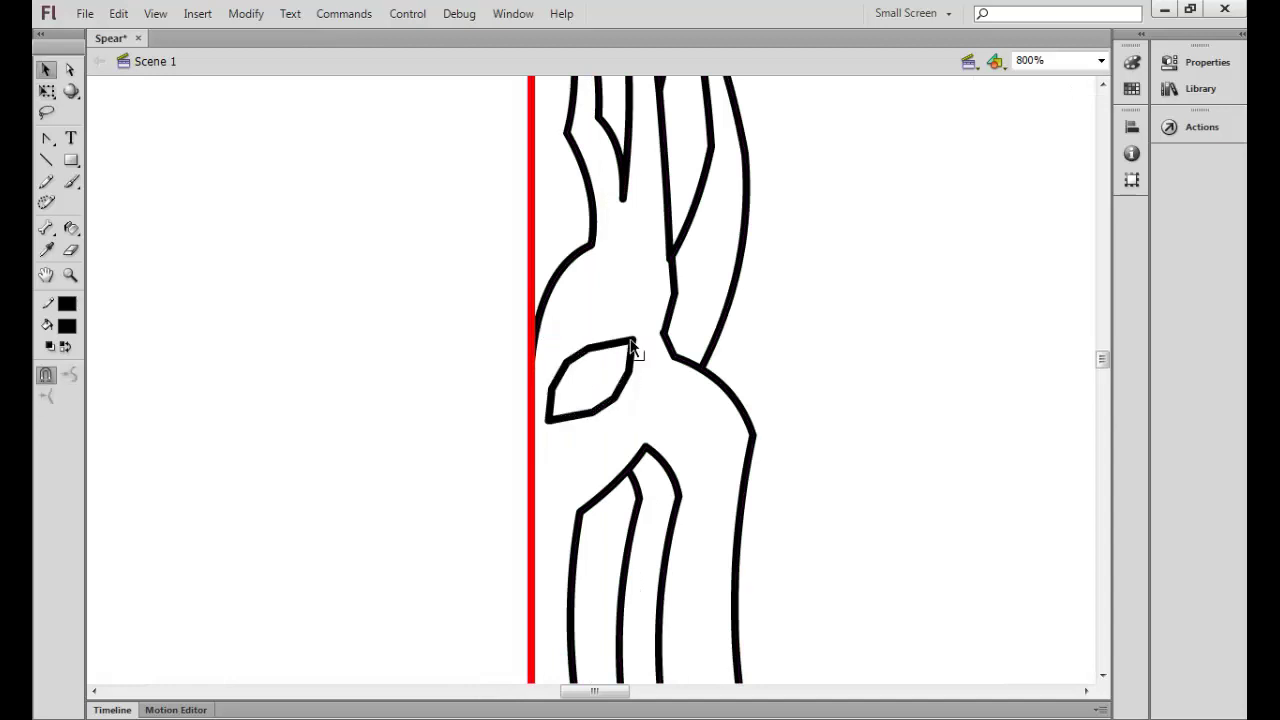
key("v")
key("Right")
key("Right")
key("Right")
key("Up")
key("Up")
left_click(921, 545)
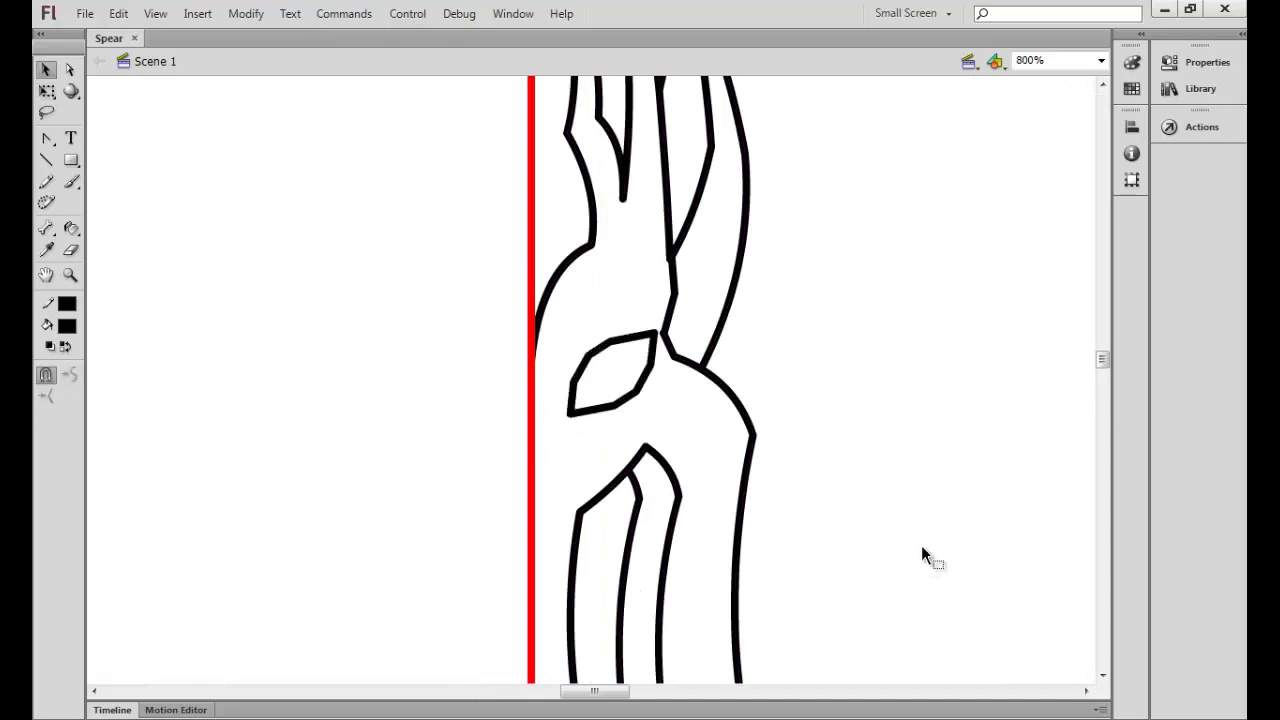
key("ctrl+s")
- Preview the whole spear by pasting a mirrored copy of the half alongside the original without the red guide
key("ctrl+minus")
key("ctrl+minus")
scroll(617, 466, "down", 2)
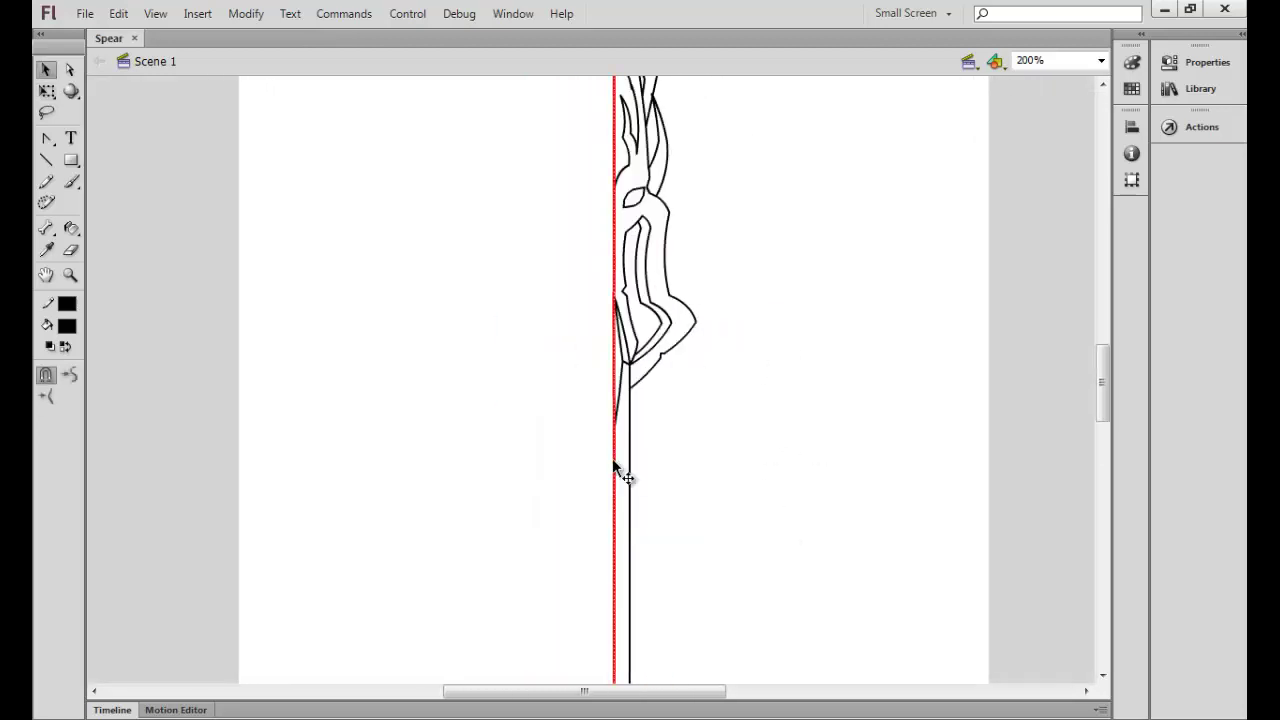
key("ctrl+c")
key("ctrl+shift+v")
key("Left")
key("Left")
key("Left")
key("ctrl+minus")
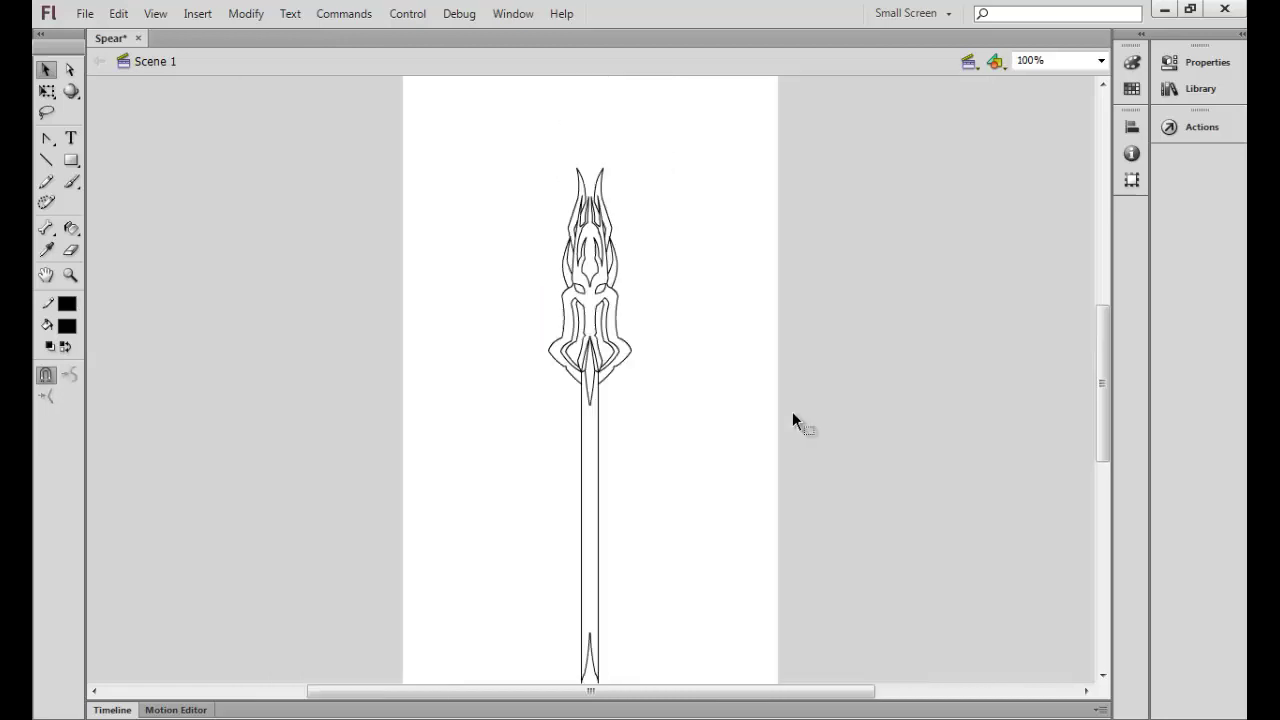
- Try narrowing the whole mirrored spear with Free Transform and inspect its head and shaft
key("ctrl+a")
key("q")
key("ctrl+shift+a")
key("ctrl+equal")
key("ctrl+equal")
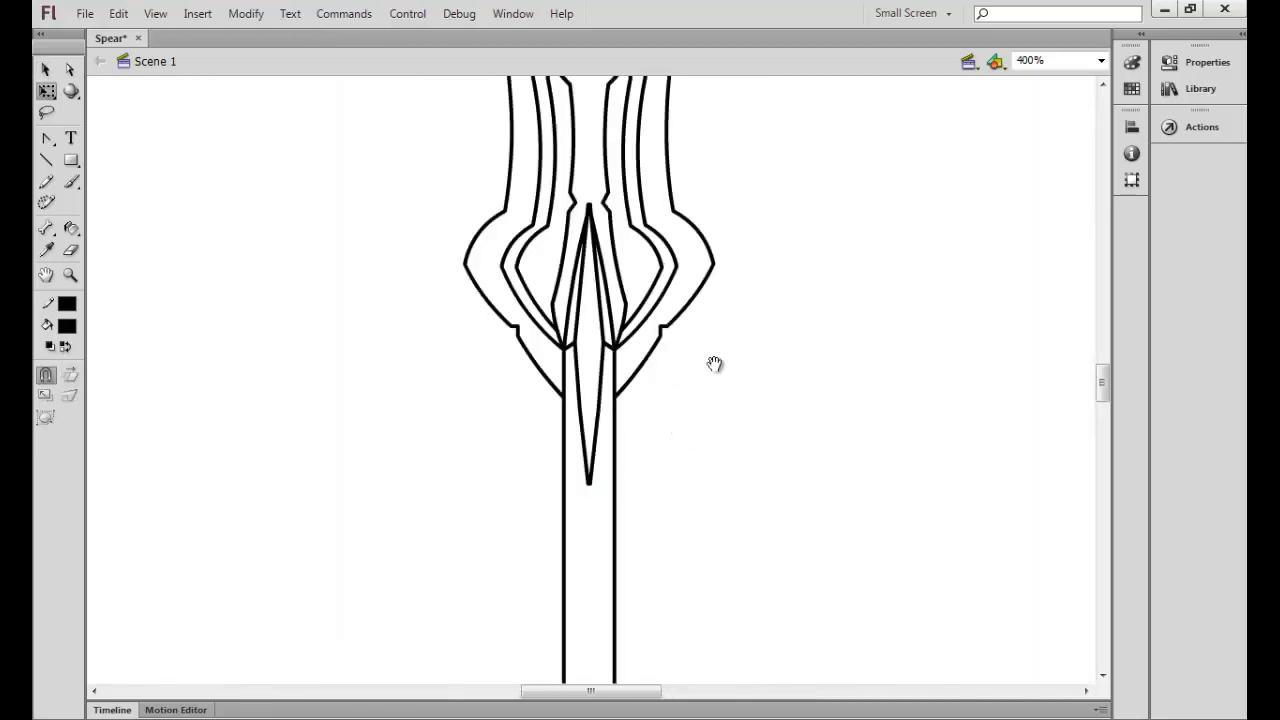
scroll(723, 549, "up", 3)
key("n")
key("ctrl+minus")
key("ctrl+minus")
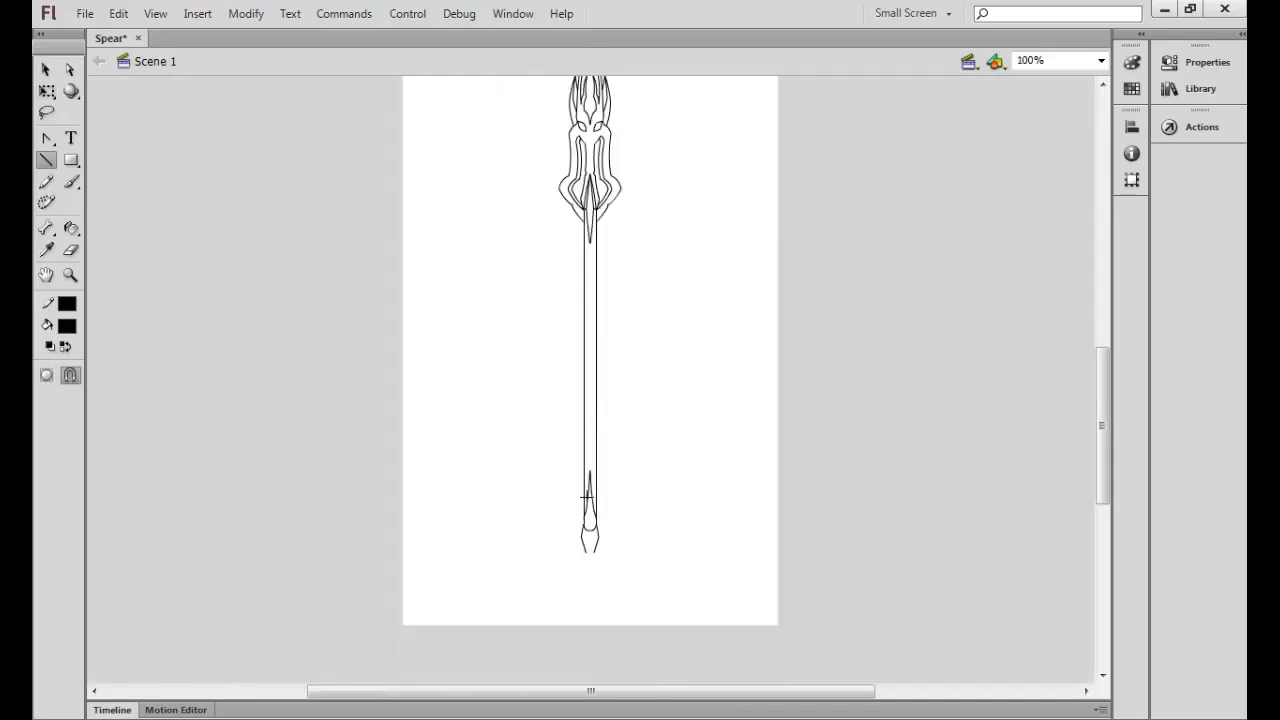
- Undo the narrowing and the mirrored copy, back to the half drawing with its red guide
scroll(640, 464, "up", 2)
key("ctrl+z")
key("ctrl+z")
key("ctrl+z")
key("ctrl+z")
key("ctrl+equal")
key("ctrl+equal")
scroll(640, 464, "up", 3)
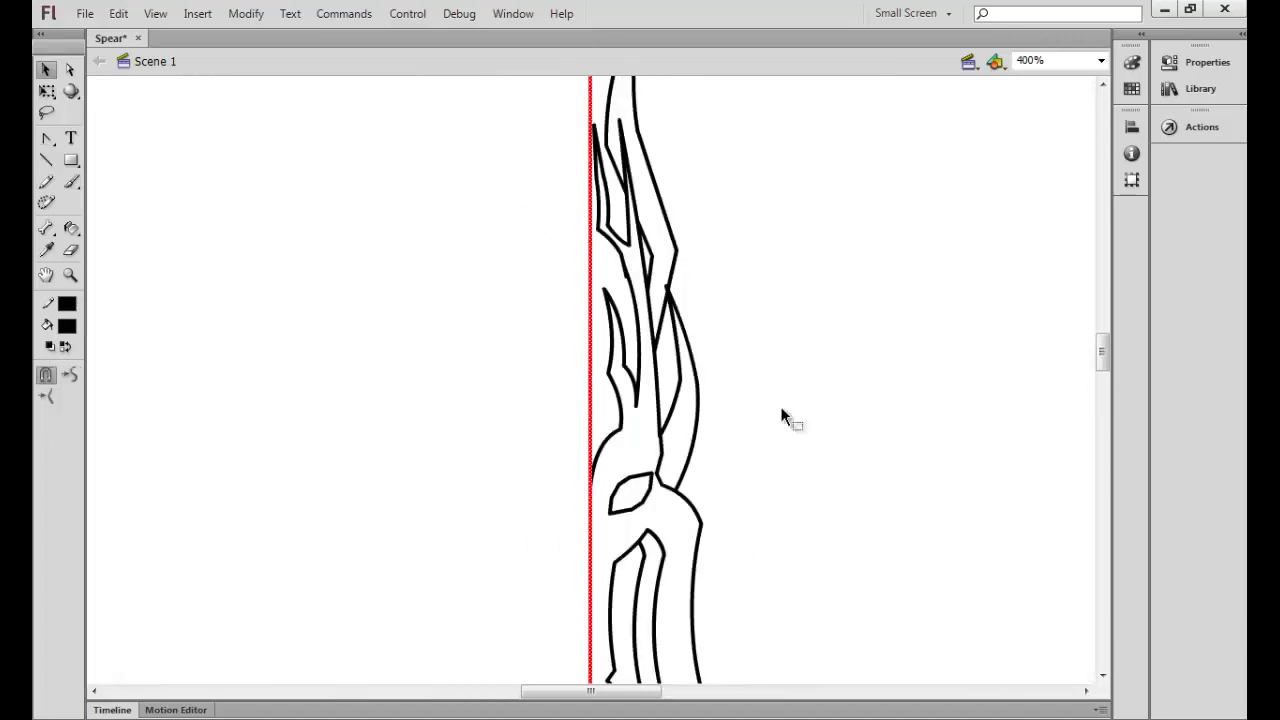
- Draw a long edge from the curve above the leaf shape up alongside the guide and bend it slightly
key("ctrl+equal")
left_click_drag(621, 489, 608, 158)
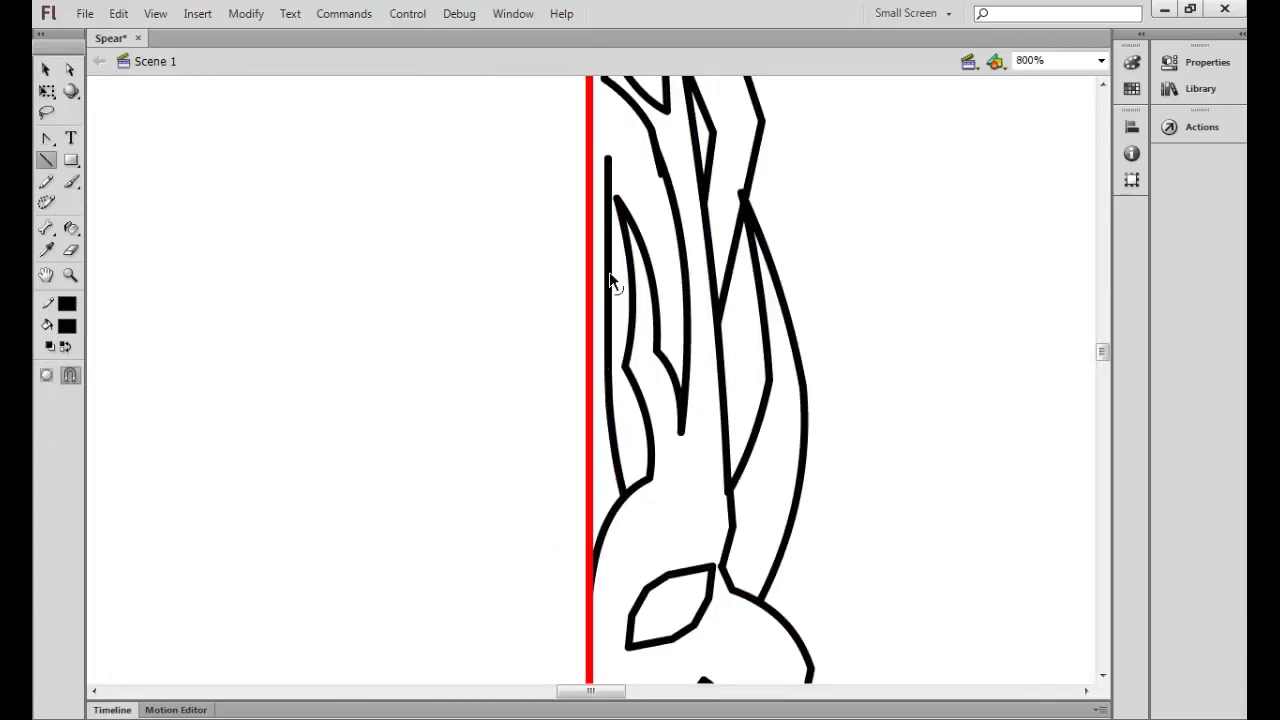
scroll(601, 298, "up", 2)
scroll(609, 300, "up", 2)
mouse_move(609, 269)
left_mouse_down()
mouse_move(631, 270)
mouse_move(603, 251)
mouse_move(602, 296)
left_mouse_up()
scroll(631, 276, "up", 2)
- Draw an angular central blade outline from the tall spike's inner edge up to the guide
key("ctrl+minus")
scroll(603, 251, "up", 2)
key("v")
key("ctrl+equal")
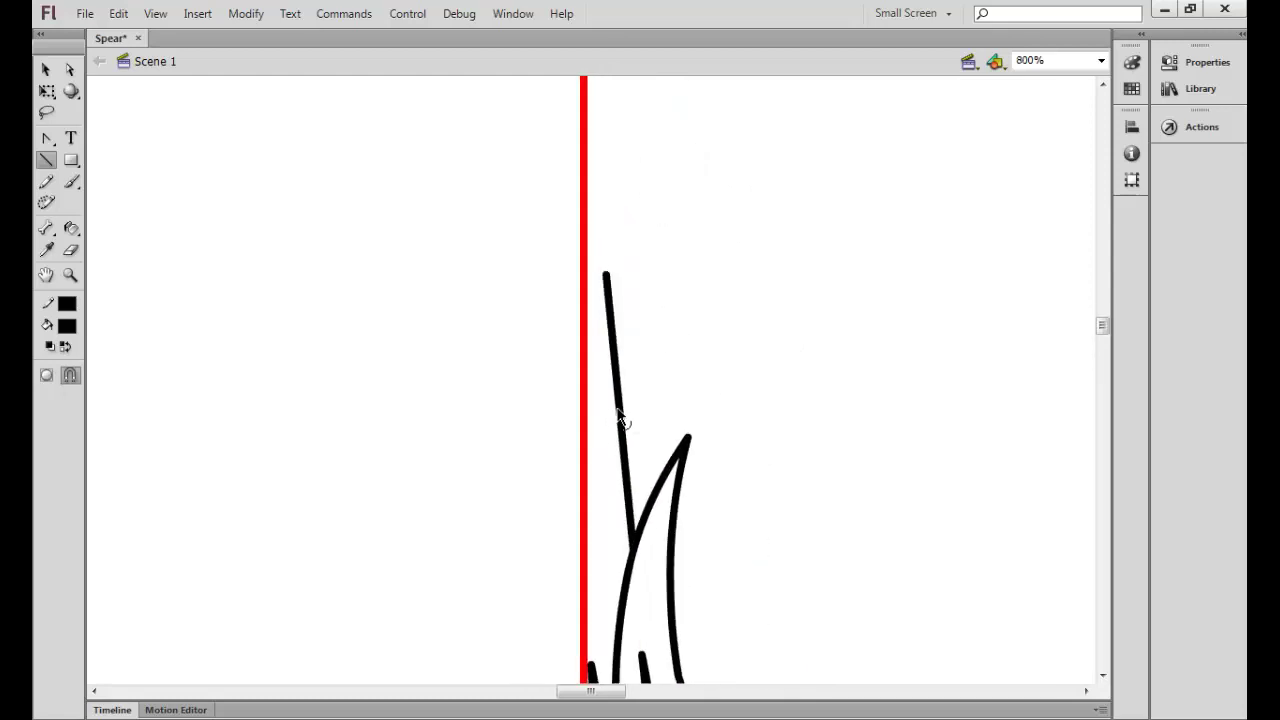
key("n")
mouse_move(608, 359)
left_mouse_down()
mouse_move(643, 264)
mouse_move(586, 90)
left_mouse_up()
- Delete the surplus upper end of the first blade line and save the drawing
key("v")
left_click(607, 300)
key("Delete")
scroll(607, 242, "up", 2)
scroll(606, 248, "up", 1)
key("ctrl+s")
- Draw a smaller inset shape against the guide inside the central blade and curve the edges of both outlines
scroll(646, 528, "down", 3)
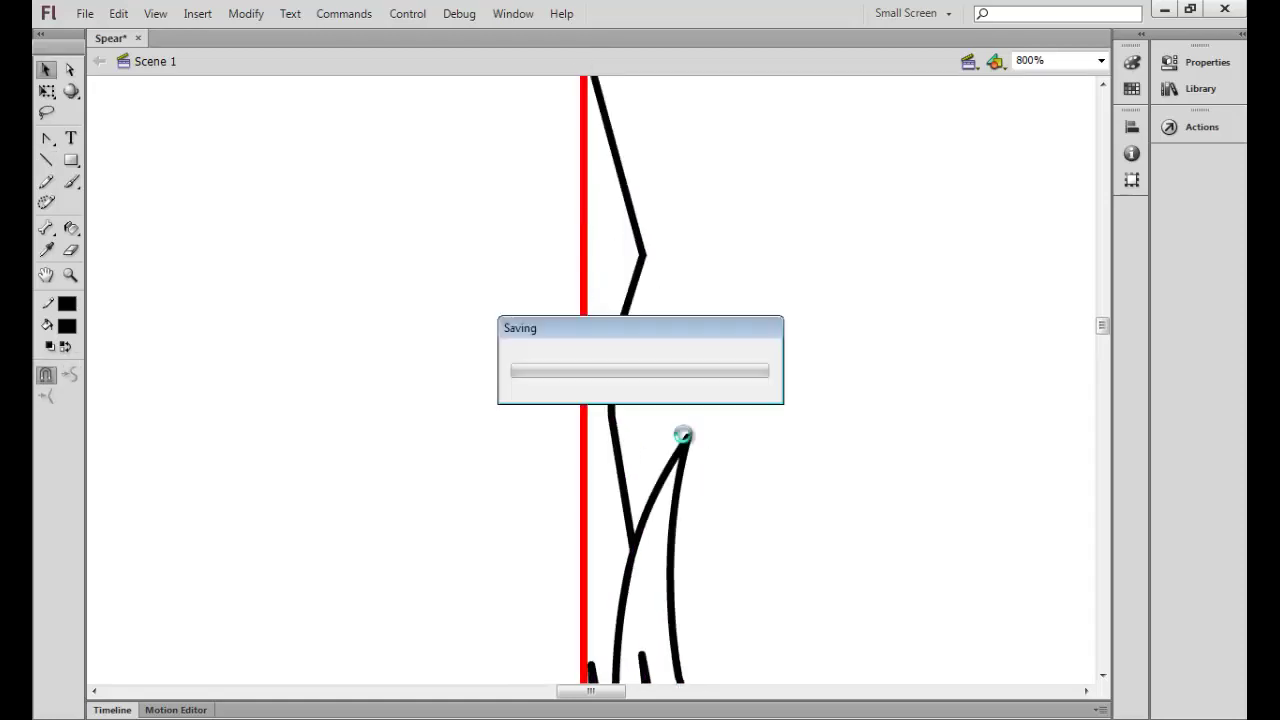
left_click_drag(661, 411, 775, 209)
scroll(611, 334, "up", 3)
key("n")
left_click_drag(598, 297, 624, 373)
left_click_drag(614, 318, 620, 328)
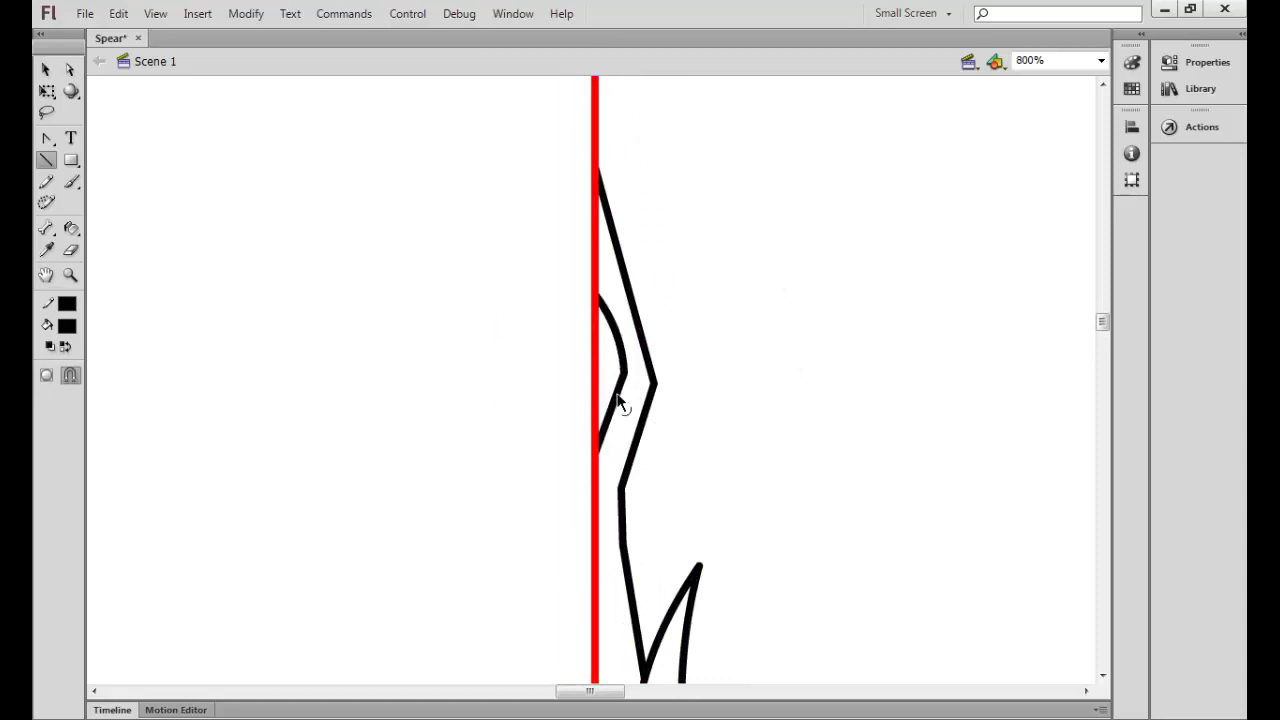
left_click_drag(611, 405, 614, 391)
mouse_move(637, 436)
left_mouse_down()
mouse_move(651, 429)
mouse_move(628, 432)
left_mouse_up()
left_click_drag(638, 320, 648, 322)
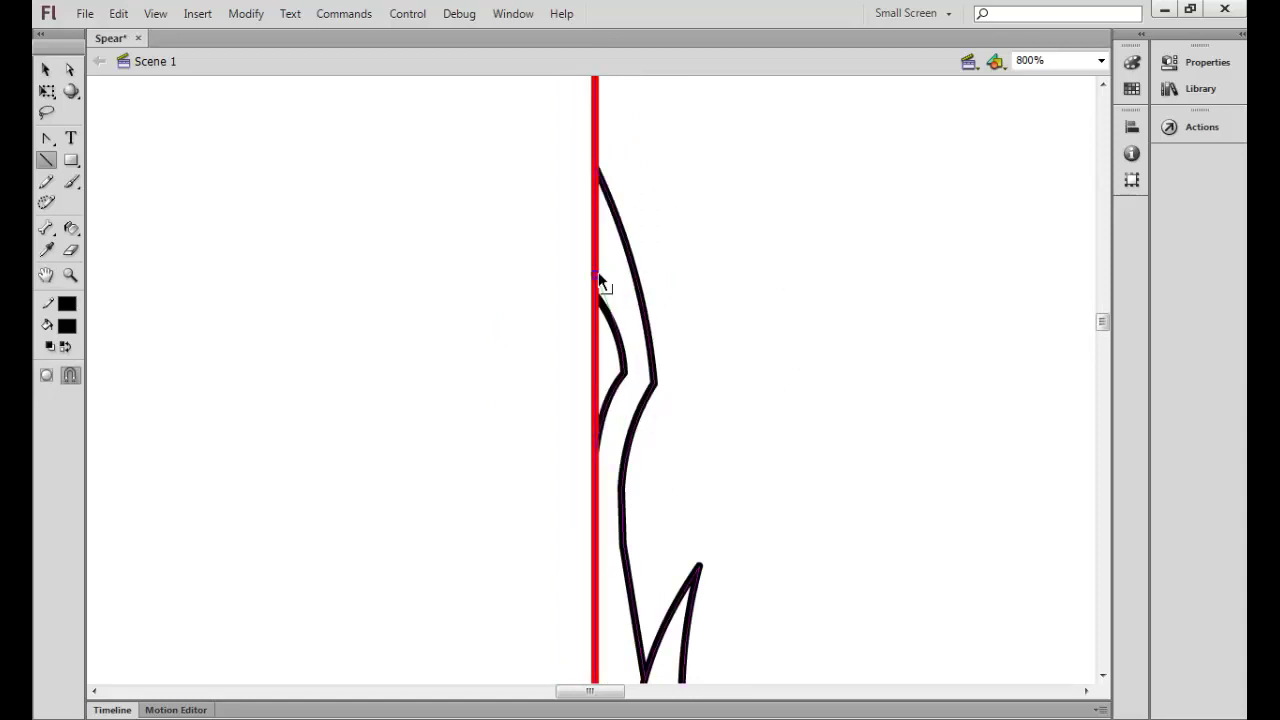
- Add a small chevron against the guide below the blade, stack copies of it in a vertical row, and save the drawing
scroll(615, 377, "down", 3)
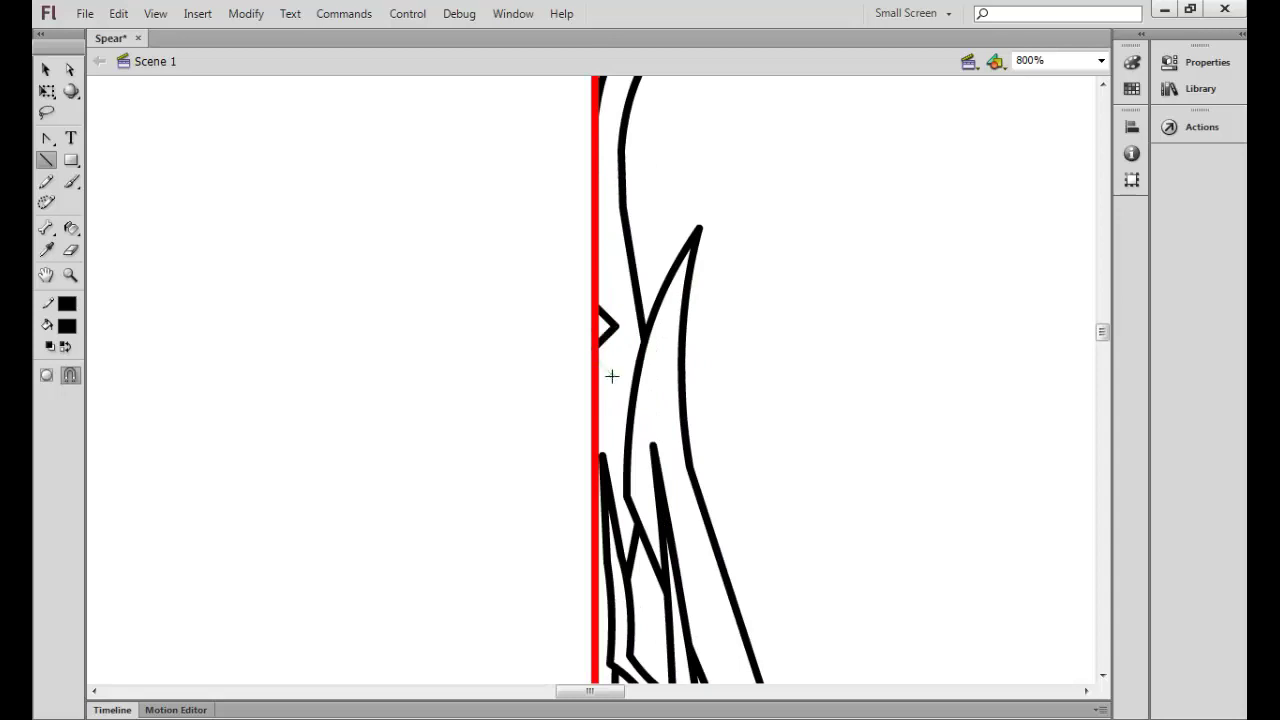
key("v")
double_click(612, 333)
key("ctrl+c")
key("ctrl+v")
key("ctrl+v")
key("shift+Down")
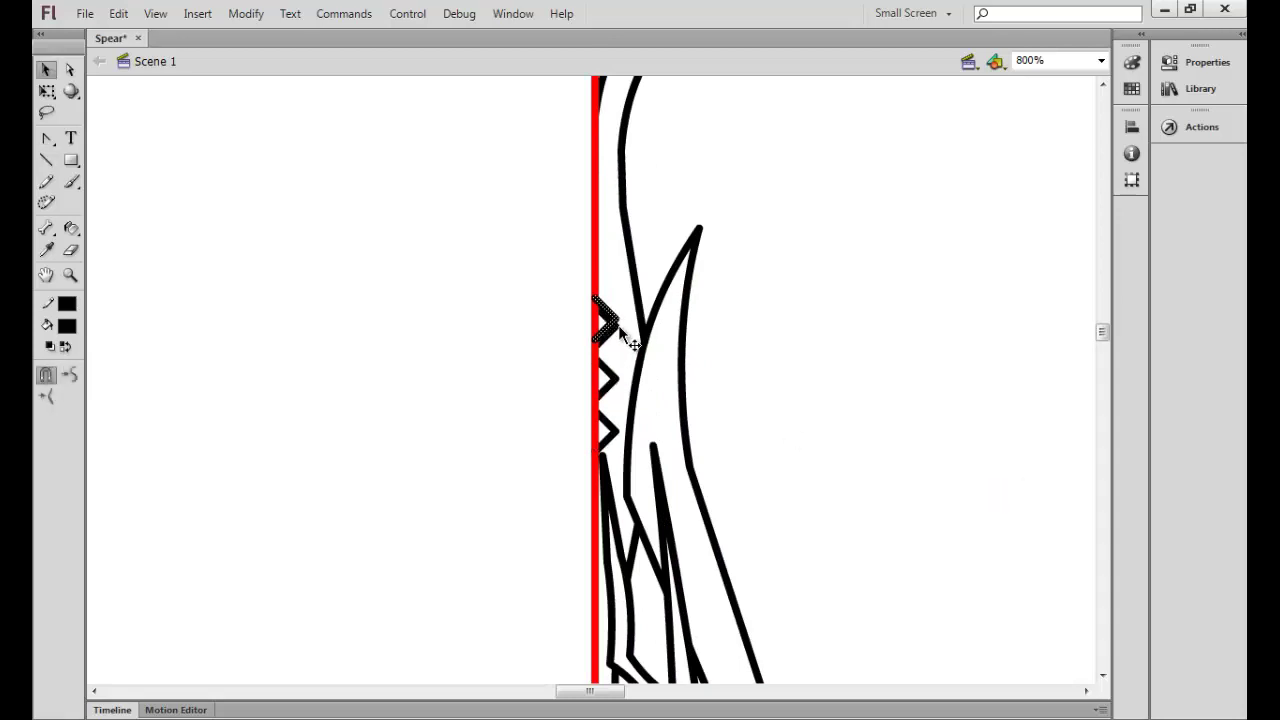
key("ctrl+s")
- Reshape the central blade's upper end into a taller tip at the guide with a curved notch beneath it
key("ctrl+minus")
key("ctrl+minus")
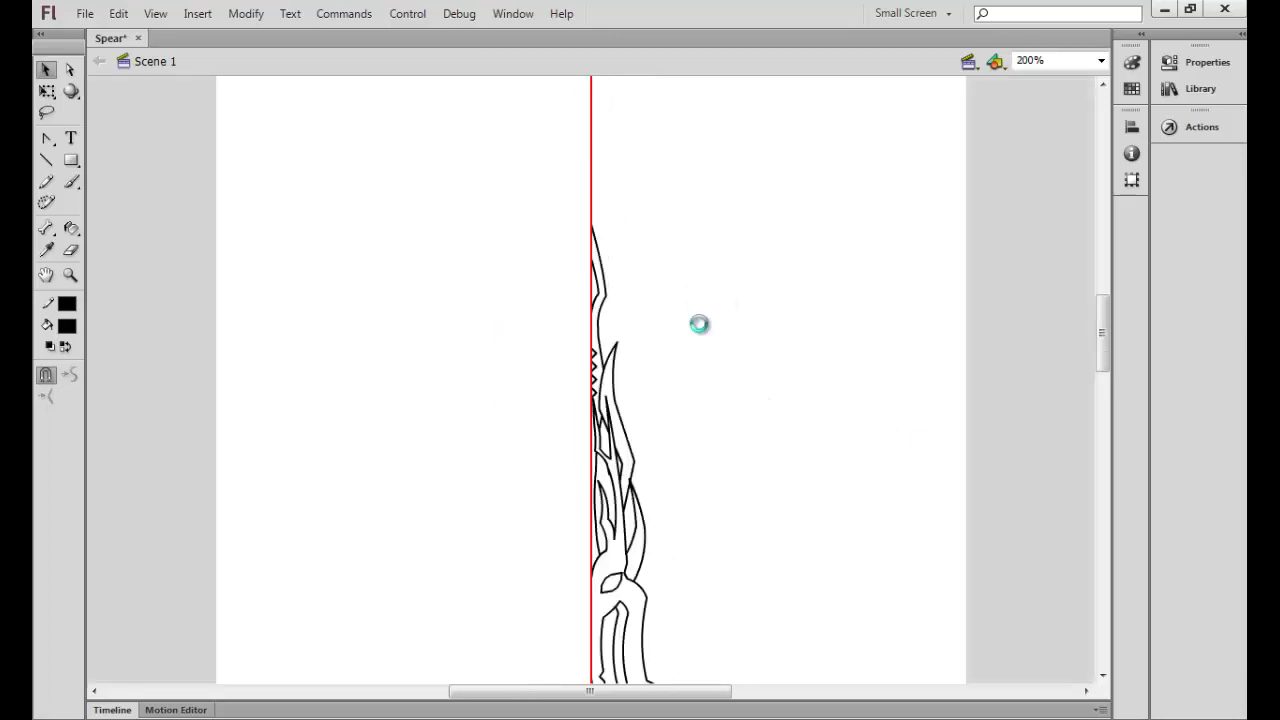
key("ctrl+equal")
key("ctrl+equal")
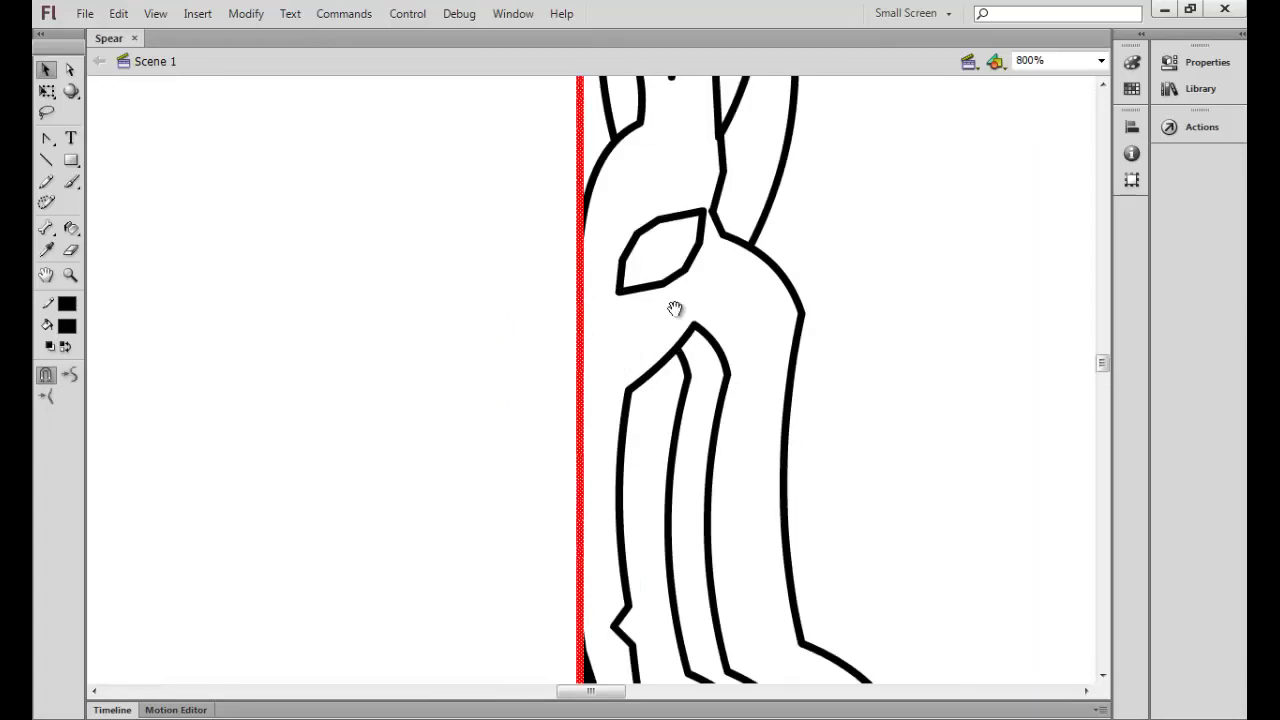
scroll(670, 295, "up", 5)
left_click_drag(590, 268, 588, 232)
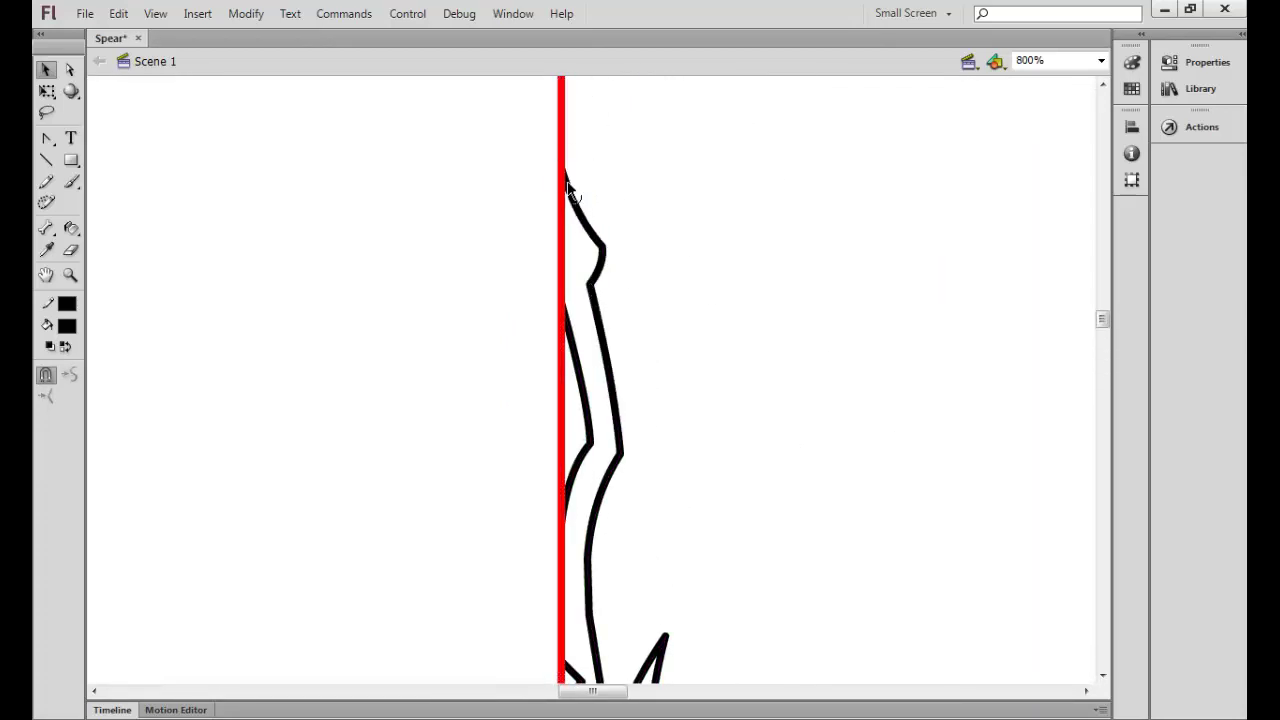
key("ctrl+z")
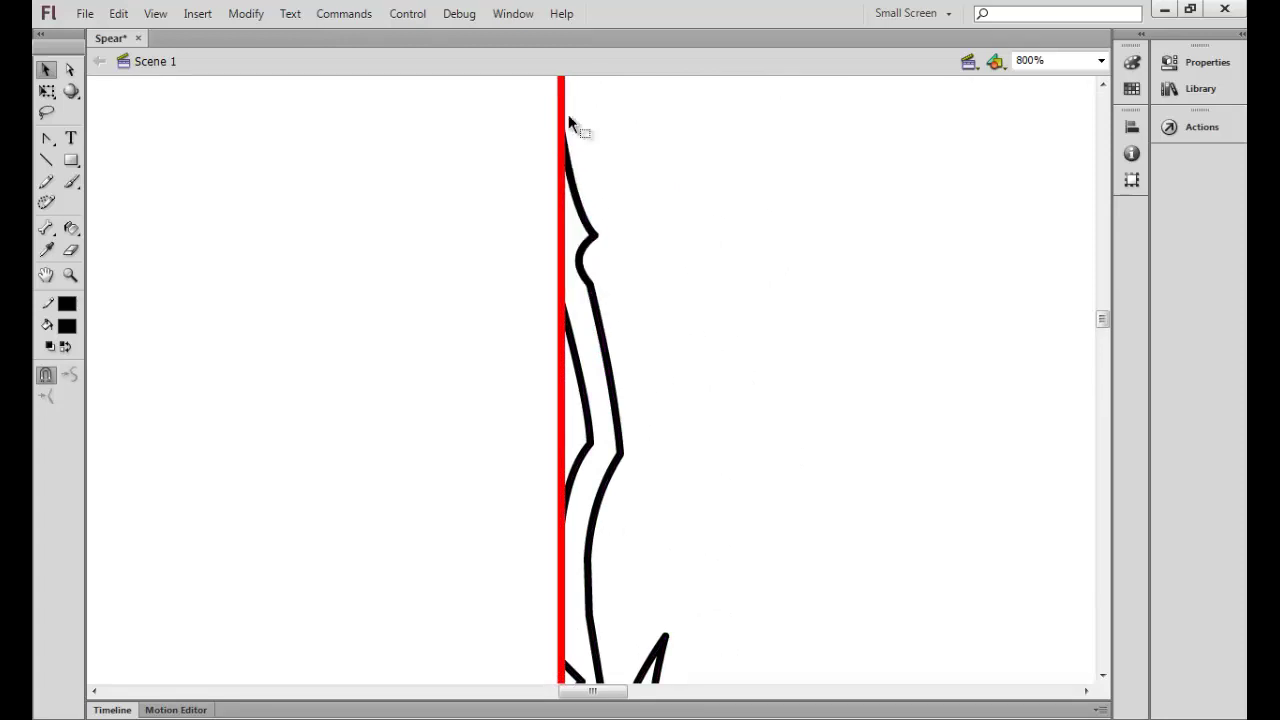
- Bend a kink into the central blade's outer edge, then complete the spear with a mirrored copy of the half drawing and no red guide
left_click_drag(610, 383, 594, 508)
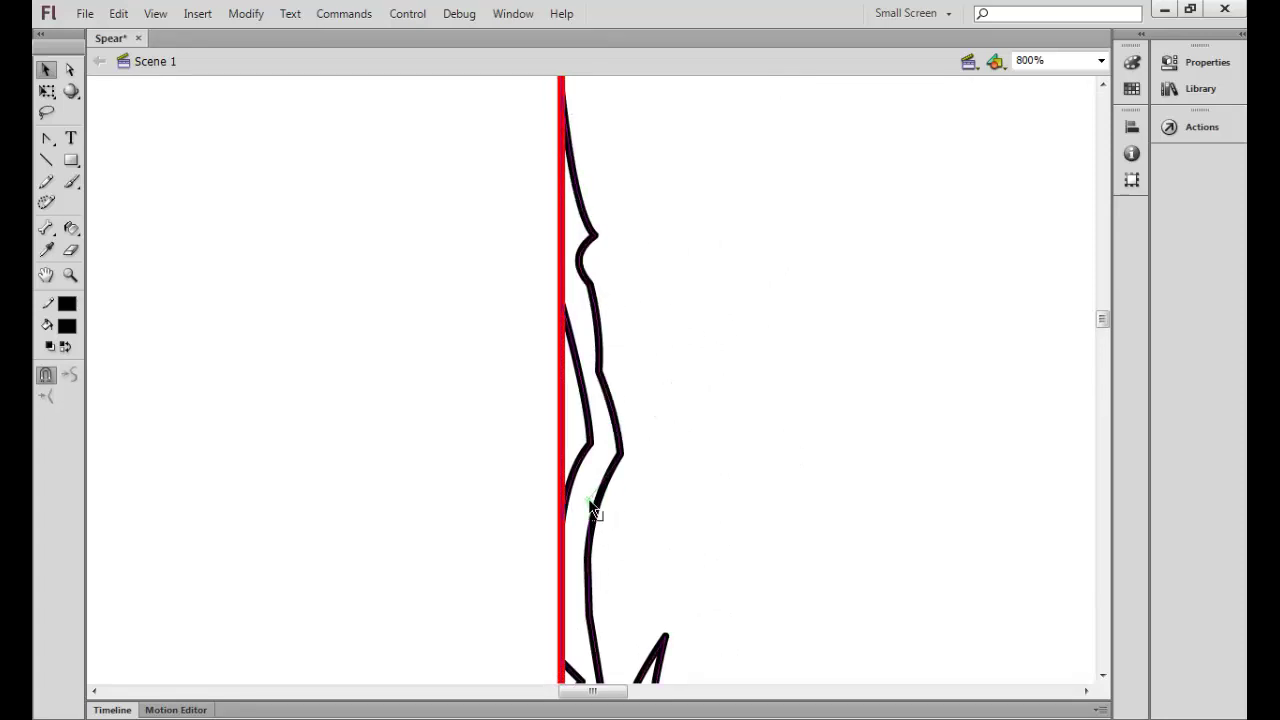
key("ctrl+minus")
key("ctrl+minus")
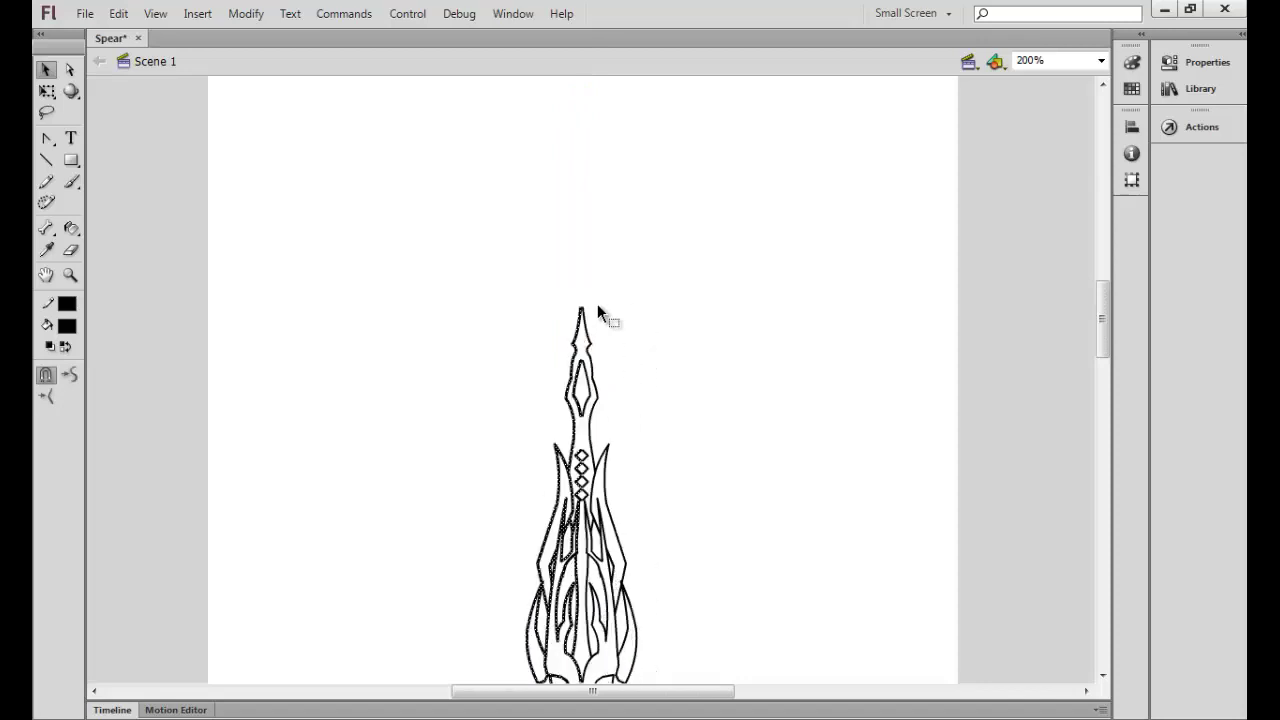
key("ctrl+equal")
key("ctrl+equal")
scroll(627, 389, "up", 15)
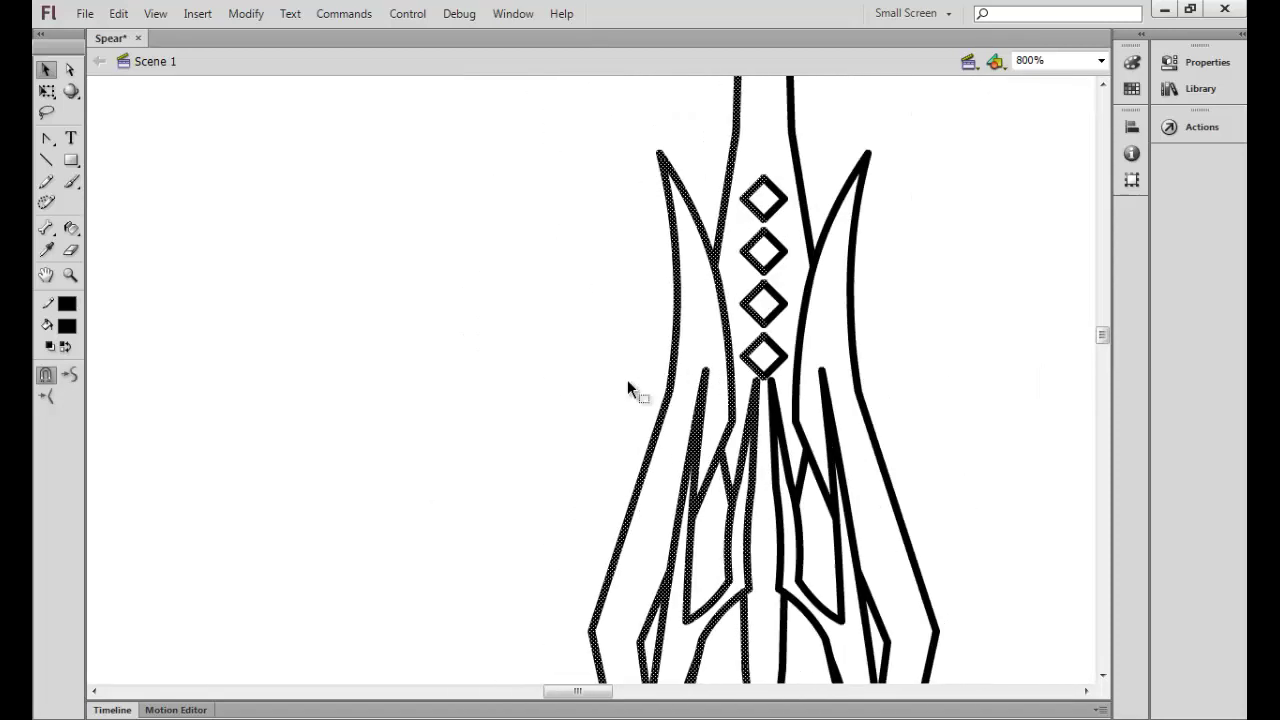
key("ctrl+minus")
key("ctrl+minus")
key("ctrl+minus")
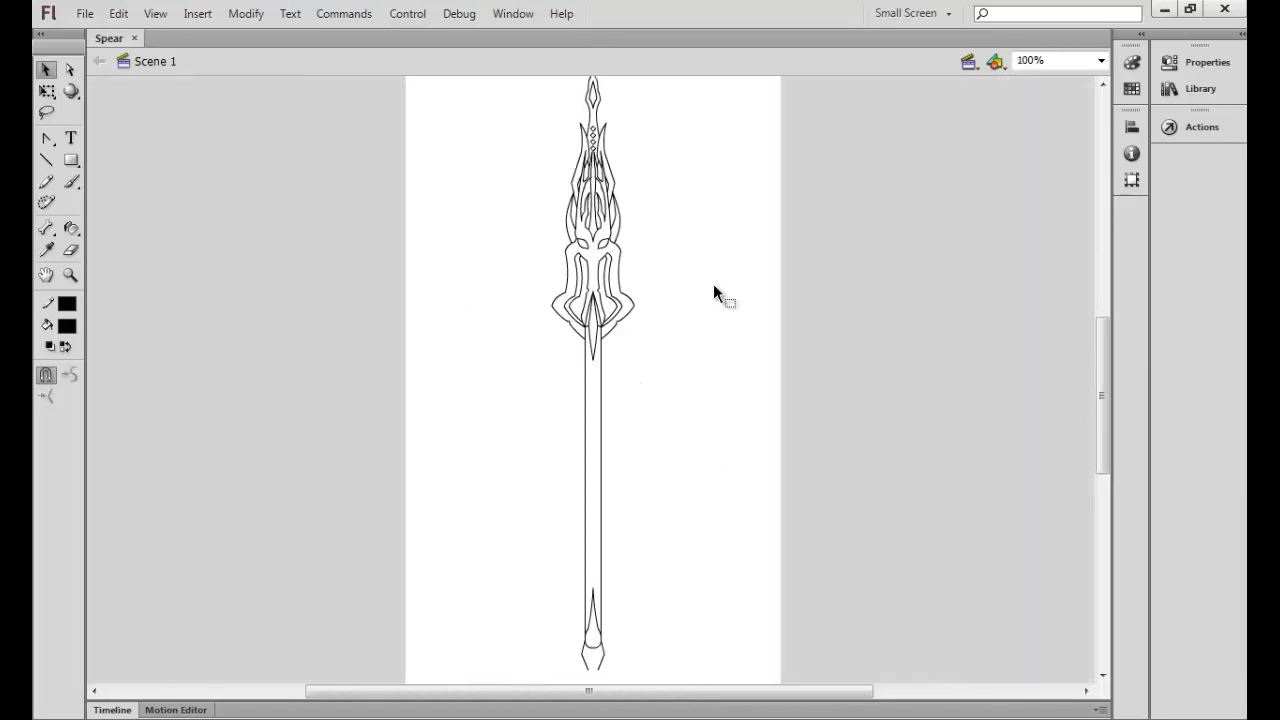
- Try to narrow the whole spear horizontally about its centre, and undo the scaling
key("ctrl+a")
key("q")
left_click_drag(636, 363, 626, 363)
left_click(669, 363)
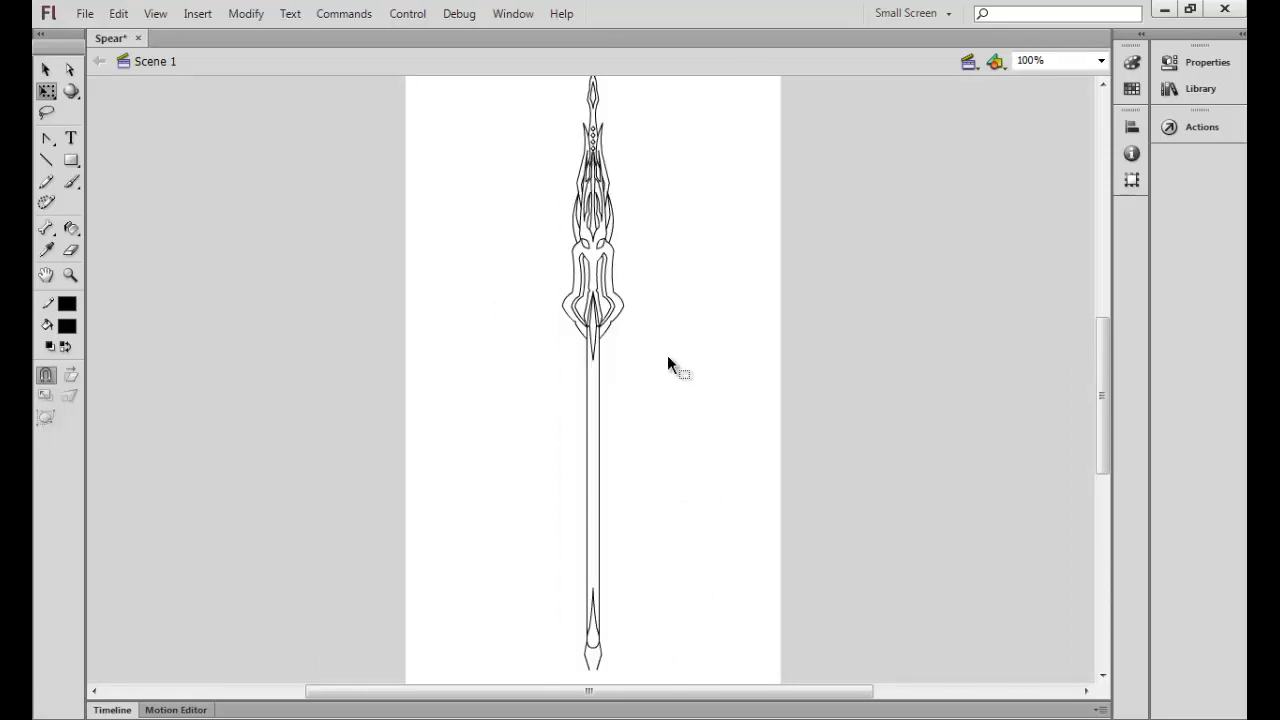
key("ctrl+z")
left_click(741, 252)
- Move both long shaft lines slightly inward to make the shaft thinner
key("ctrl+equal")
key("v")
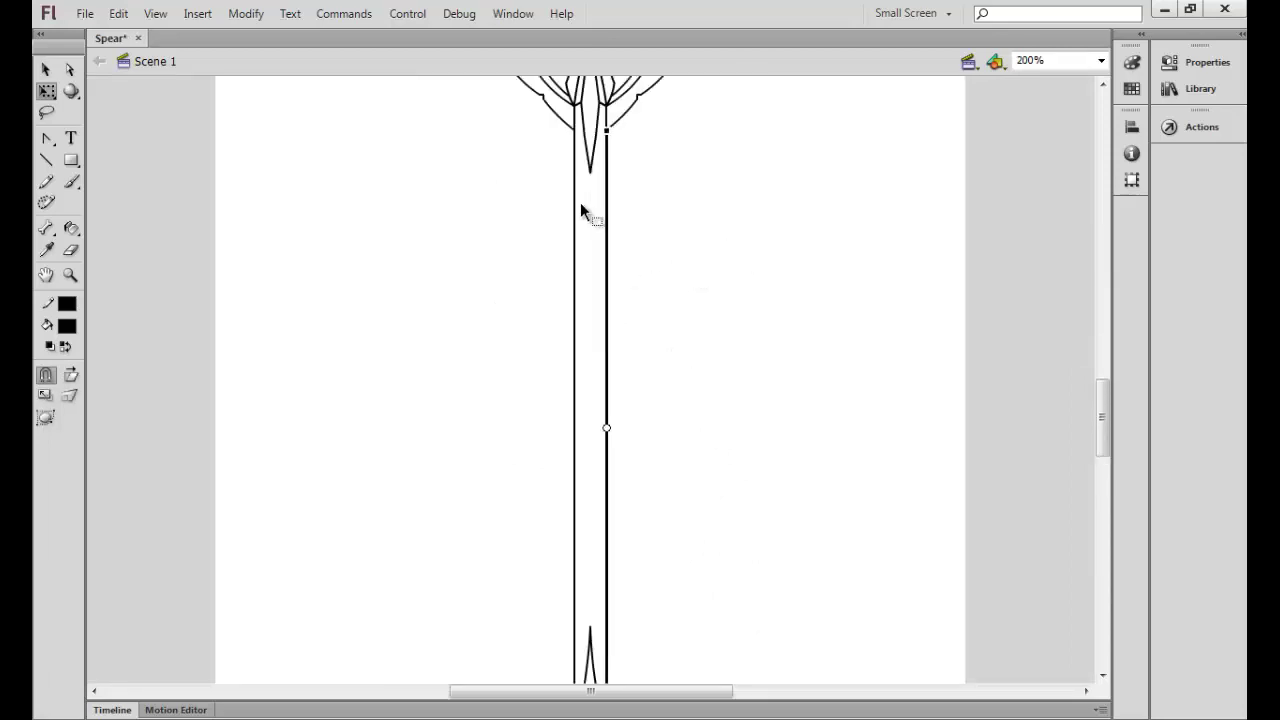
key("ctrl+equal")
left_click(596, 319)
key("ctrl+minus")
key("ctrl+minus")
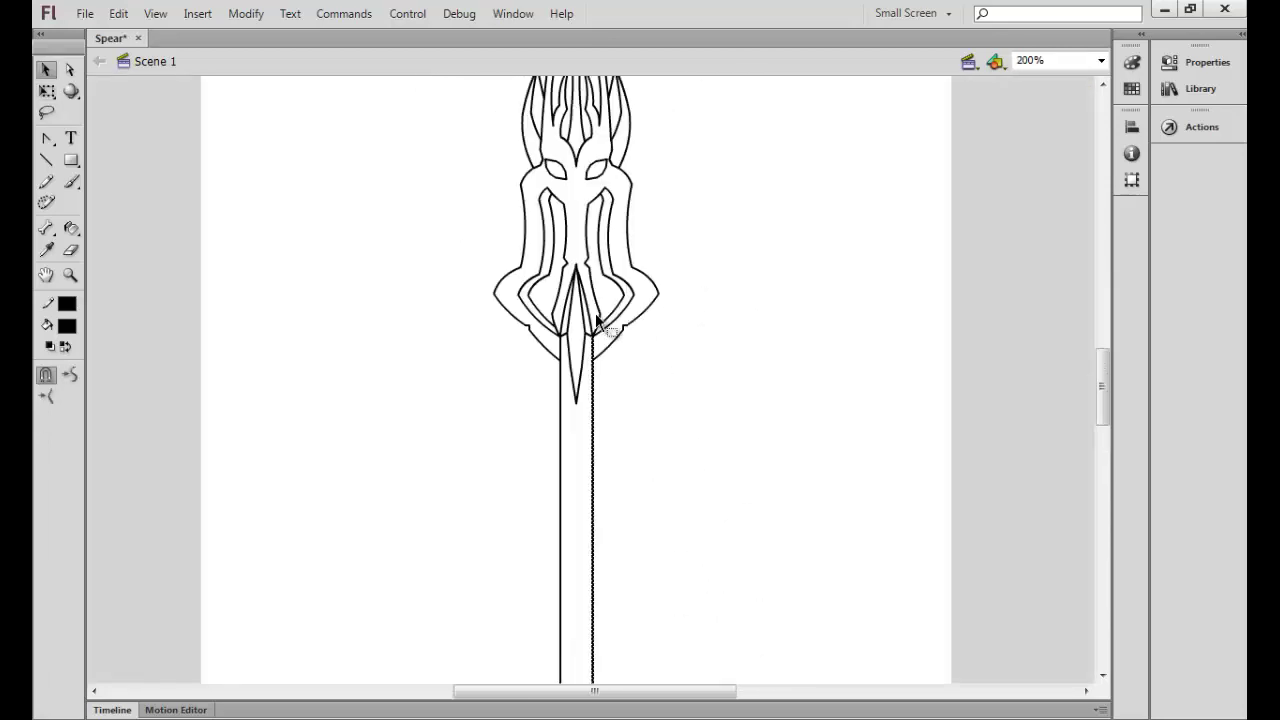
key("ctrl+equal")
key("ctrl+equal")
key("ctrl+equal")
left_click(462, 397)
scroll(465, 300, "up", 5)
- Extend the guard's lower curves to meet the shaft lines and bend the right-hand curve into two arcs with a corner
left_click_drag(467, 218, 474, 222)
left_click(591, 280)
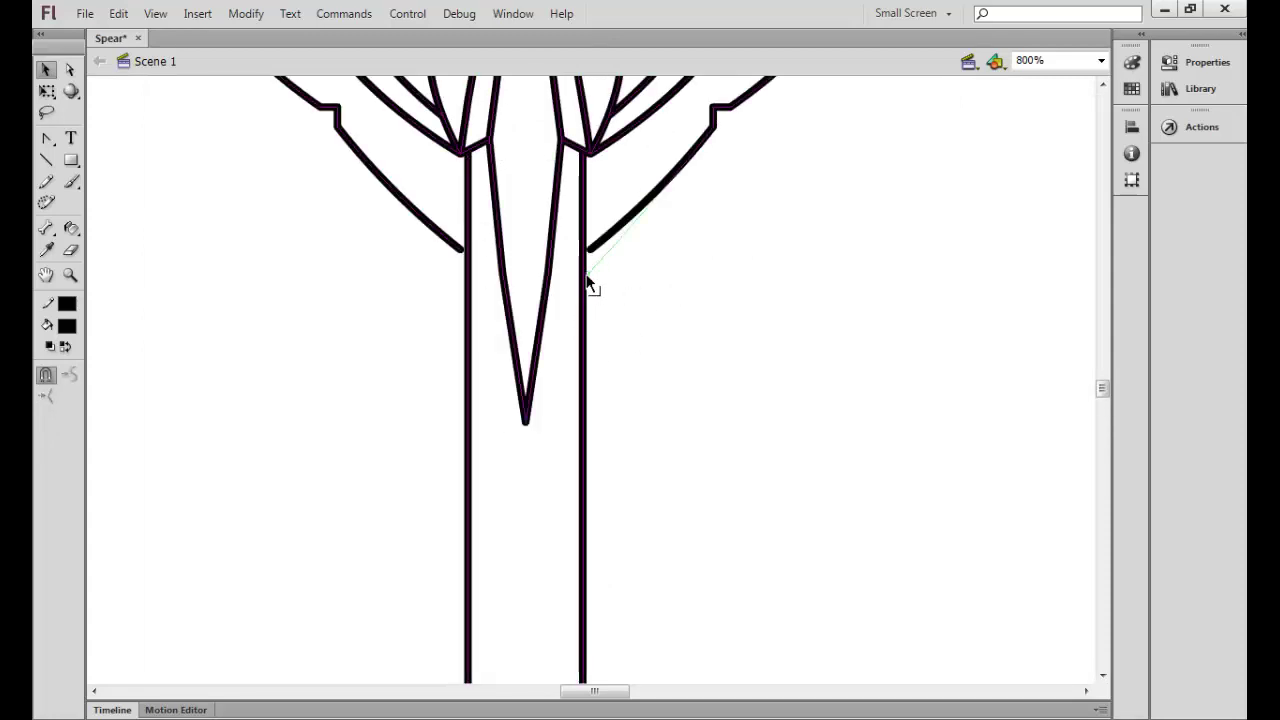
left_click_drag(625, 214, 645, 188)
left_click_drag(467, 258, 472, 288)
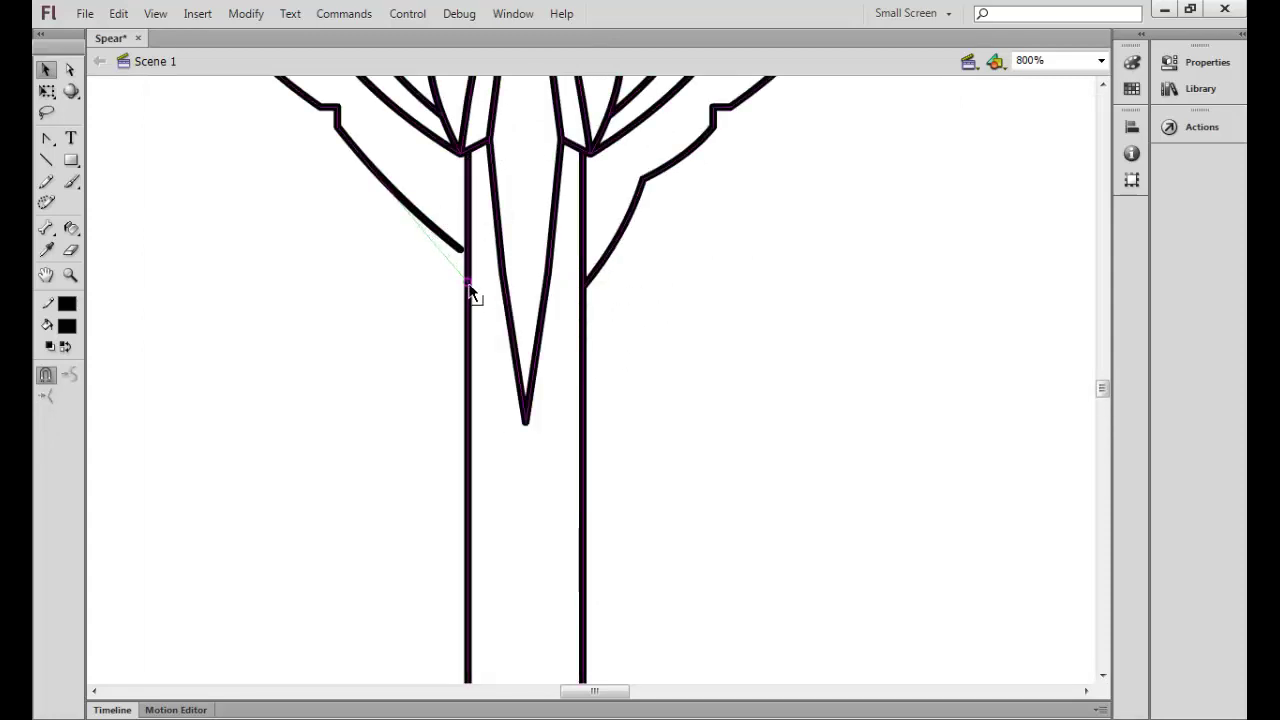
key("n")
left_click_drag(582, 283, 430, 283)
key("ctrl+z")
key("v")
left_click_drag(710, 128, 663, 194)
key("ctrl+z")
- Replace the guard's lower left curve with a mirrored match of the cornered right-hand curve and save the drawing
left_click(431, 205)
left_click_drag(431, 205, 391, 223)
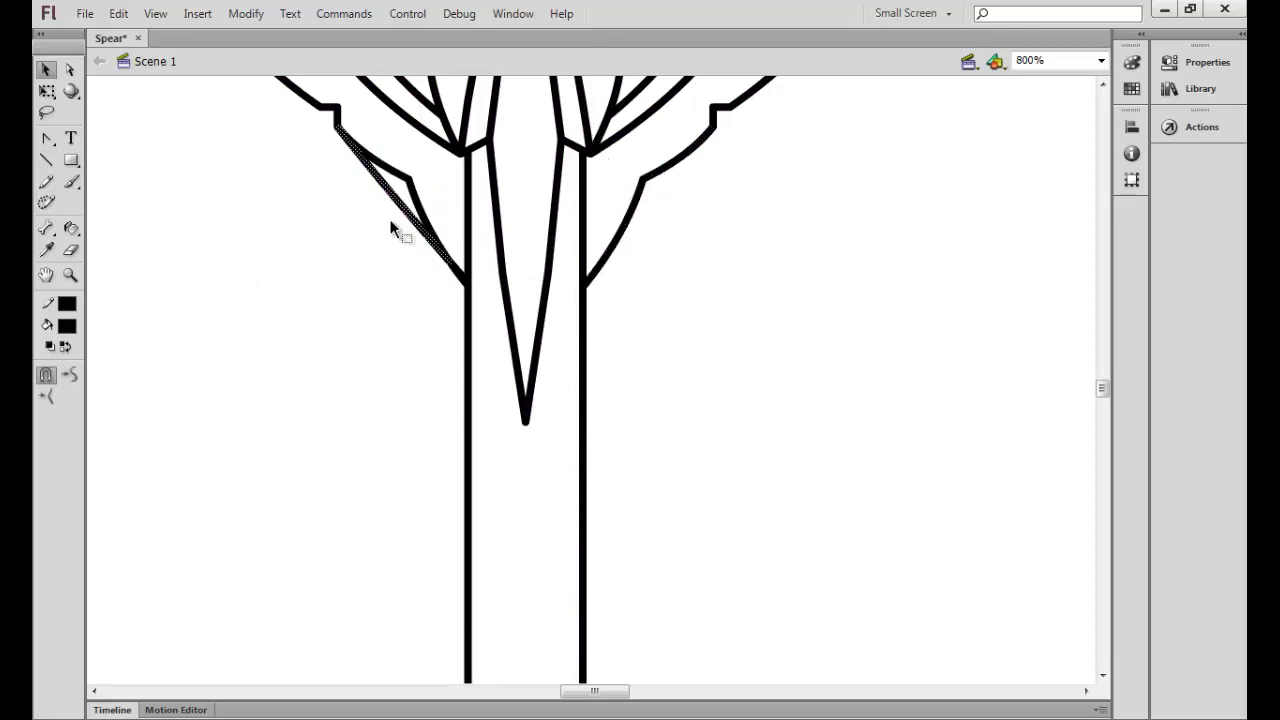
key("ctrl+s")
- Replace the guard's outer corners with curved horizontal spikes on both sides and draw a centre line along each spike
key("ctrl+minus")
key("ctrl+minus")
left_click_drag(491, 280, 477, 281)
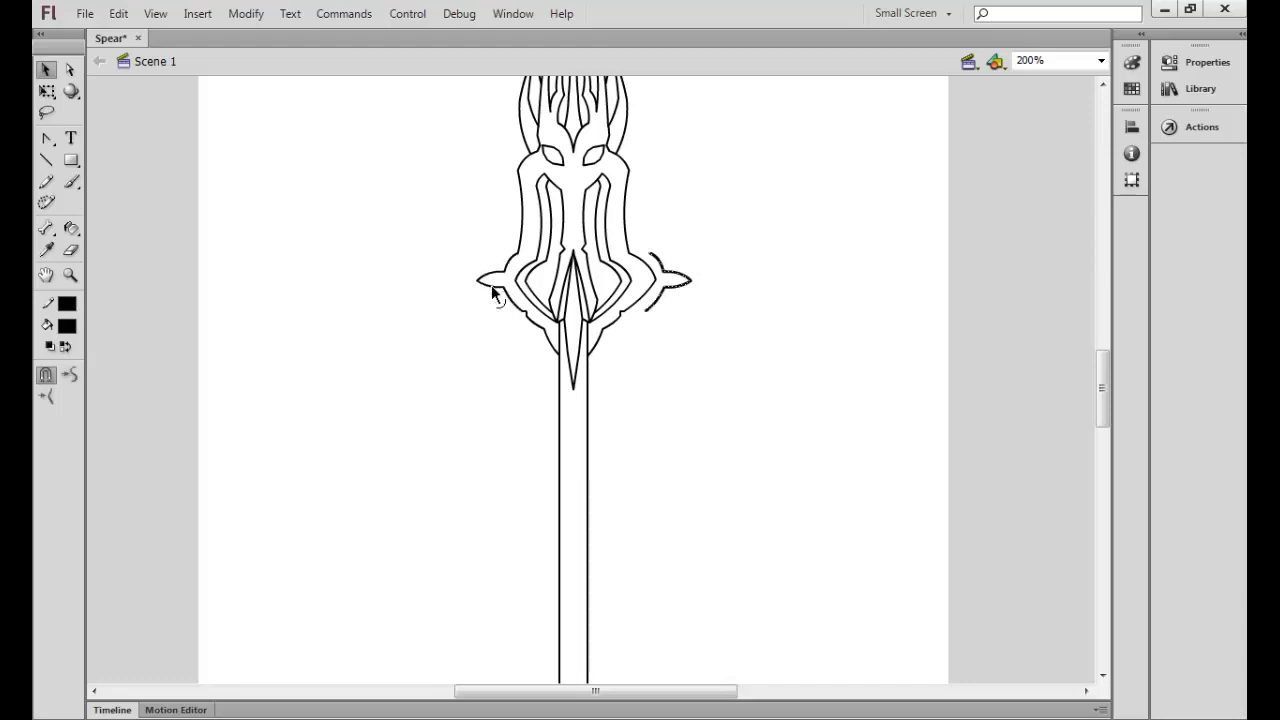
key("ctrl+equal")
key("ctrl+equal")
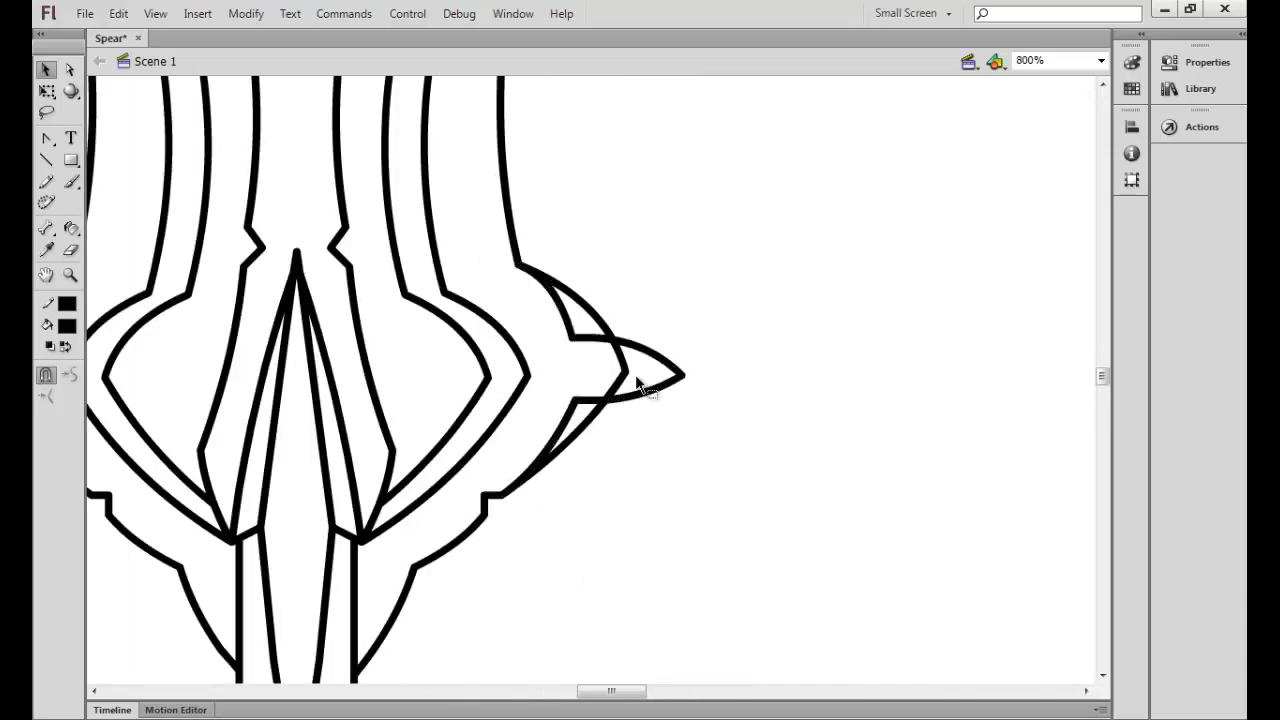
key("ctrl+minus")
key("ctrl+minus")
key("n")
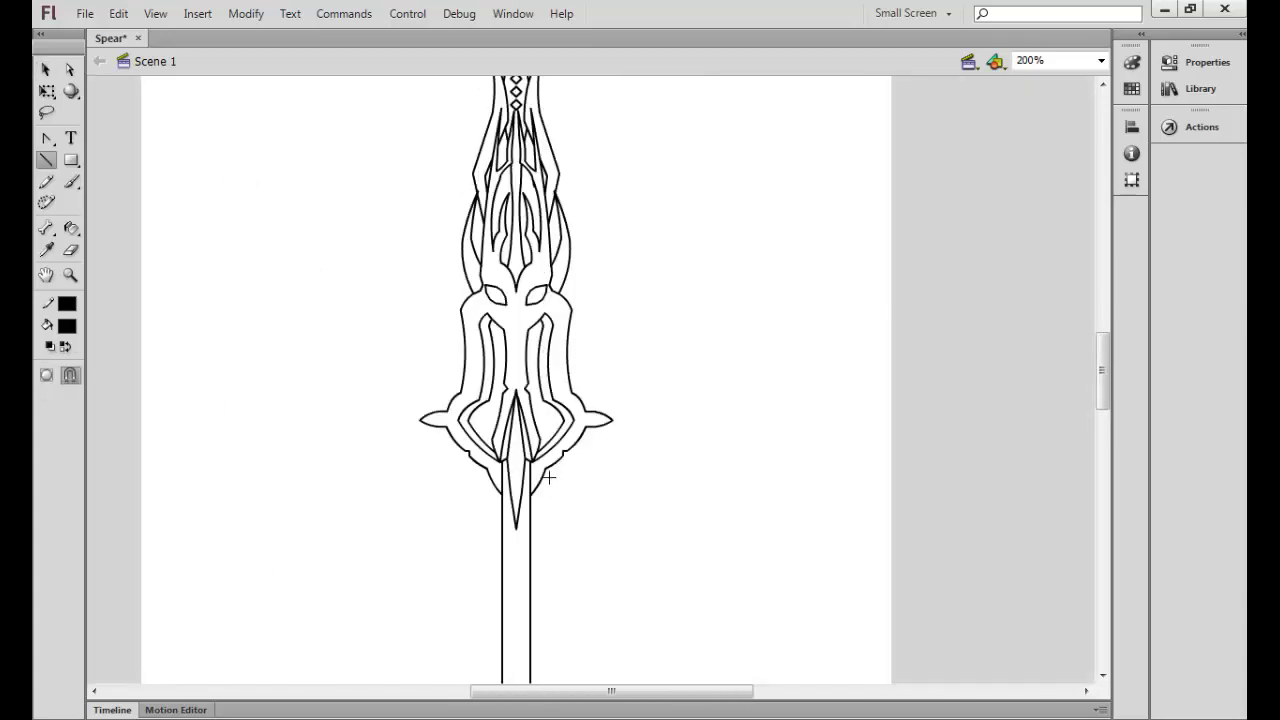
key("ctrl+equal")
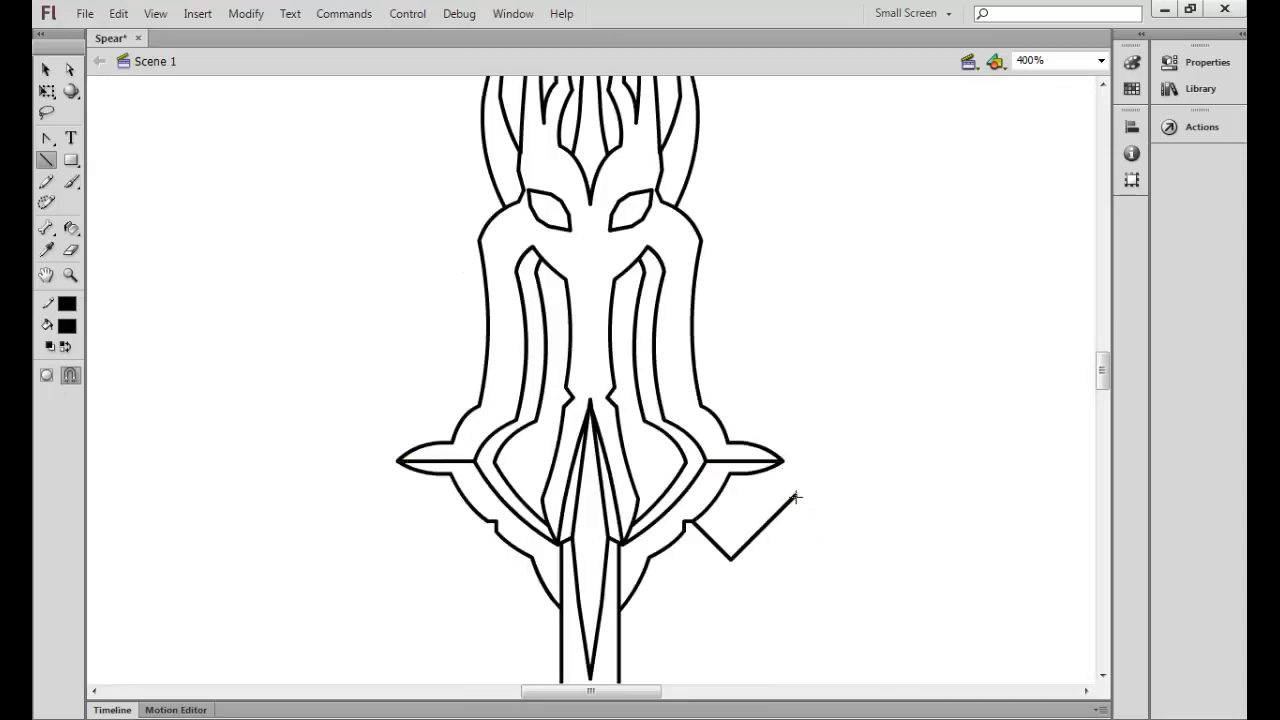
- Try to draw a double-outlined angular bracket around the guard's right-hand spike, and undo its lines
key("v")
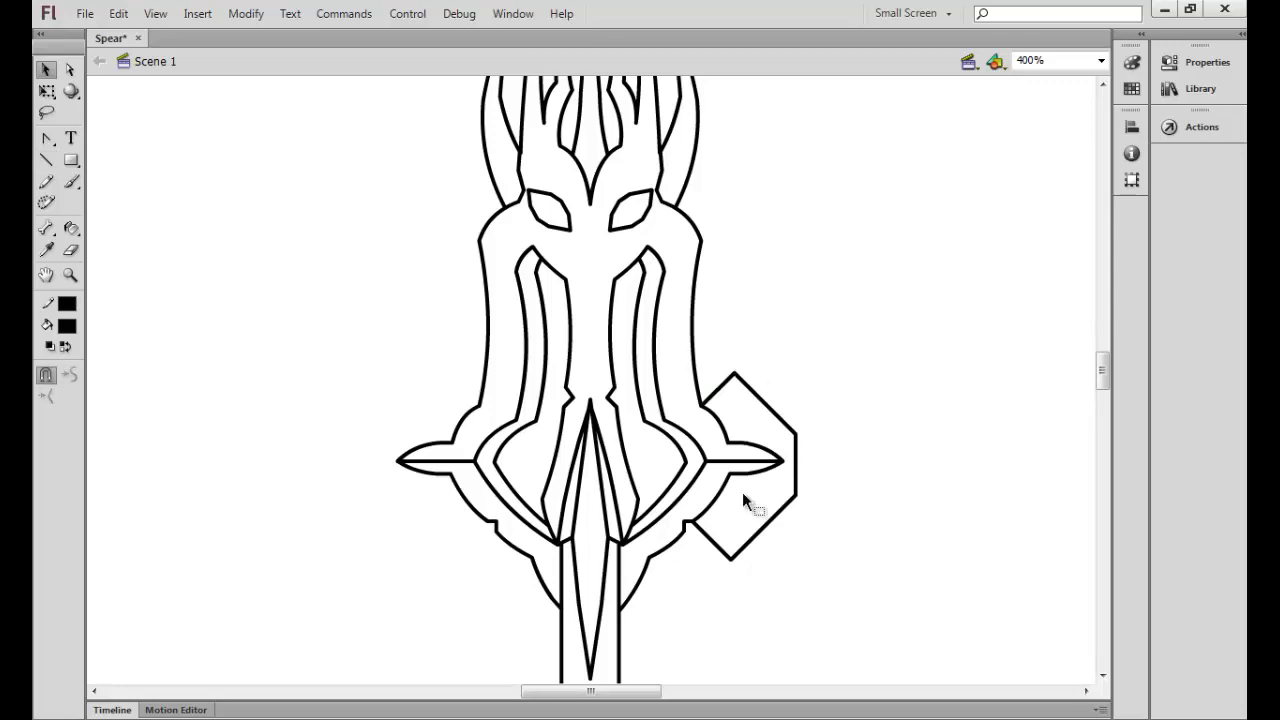
key("n")
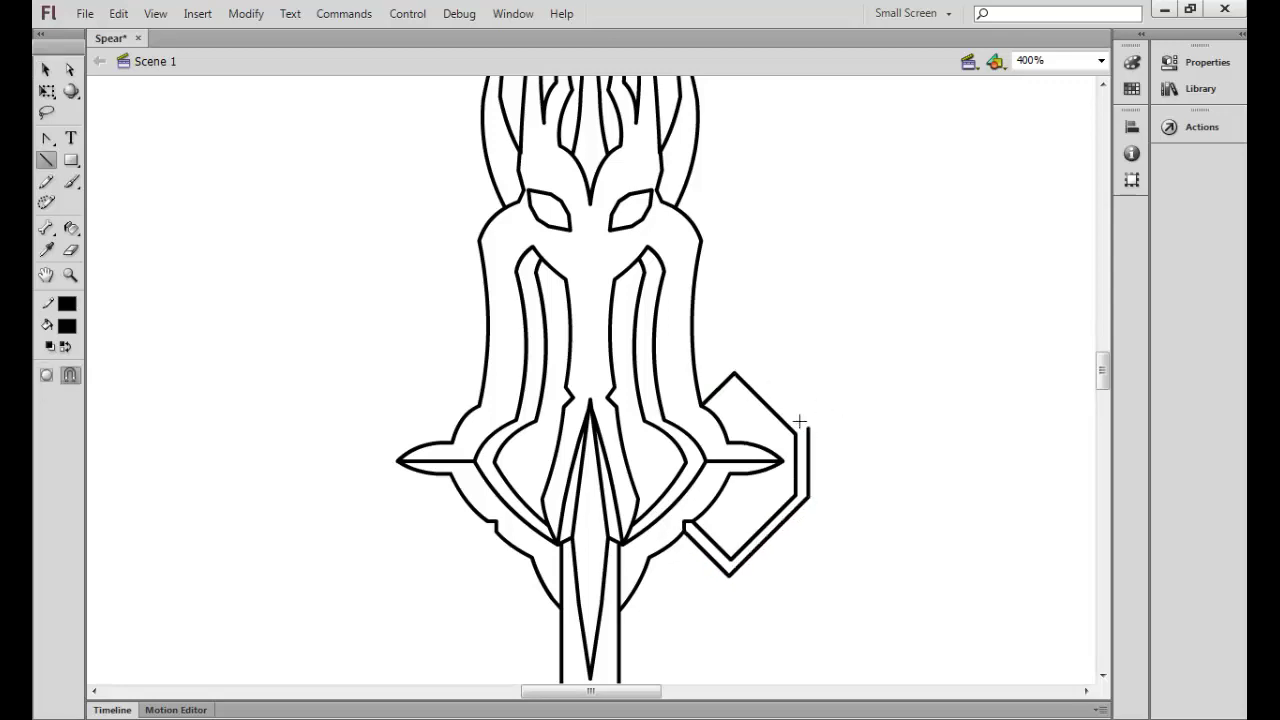
key("ctrl+minus")
key("ctrl+z")
key("ctrl+z")
key("ctrl+z")
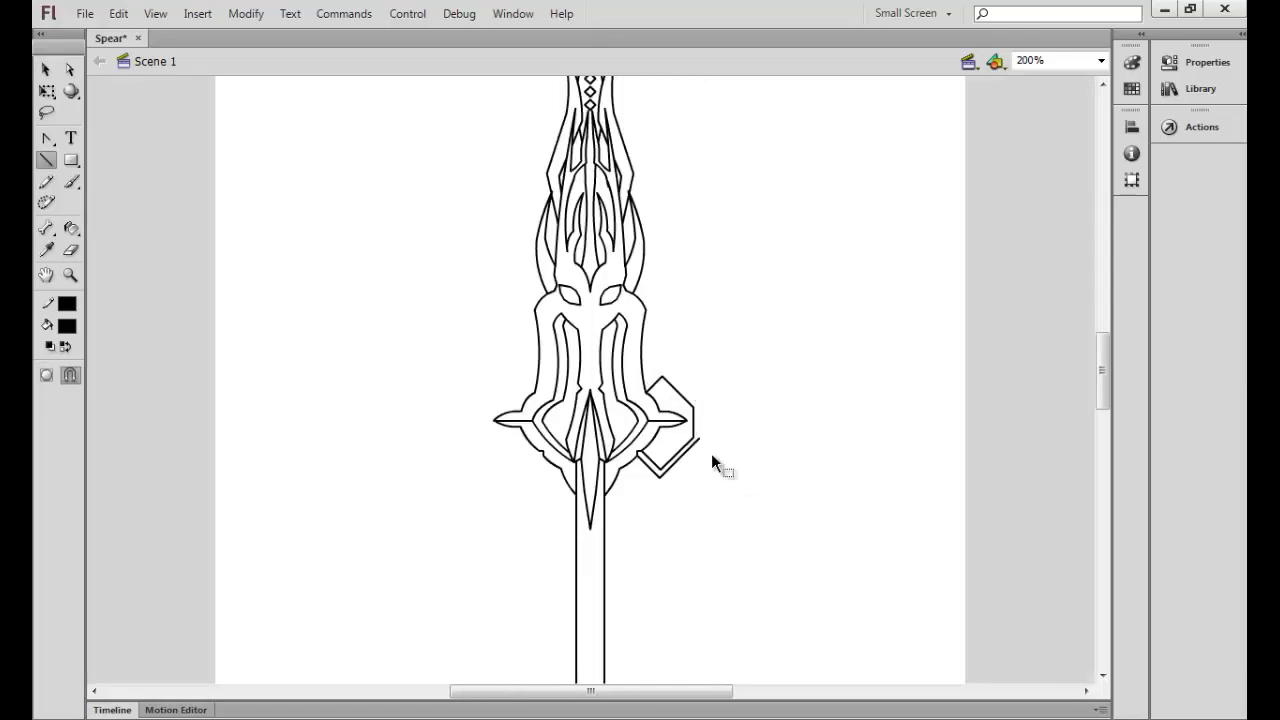
- Save the drawing and narrow the shaft further by nudging its two side lines inward
key("ctrl+s")
scroll(712, 458, "up", 5)
scroll(714, 455, "down", 12)
key("v")
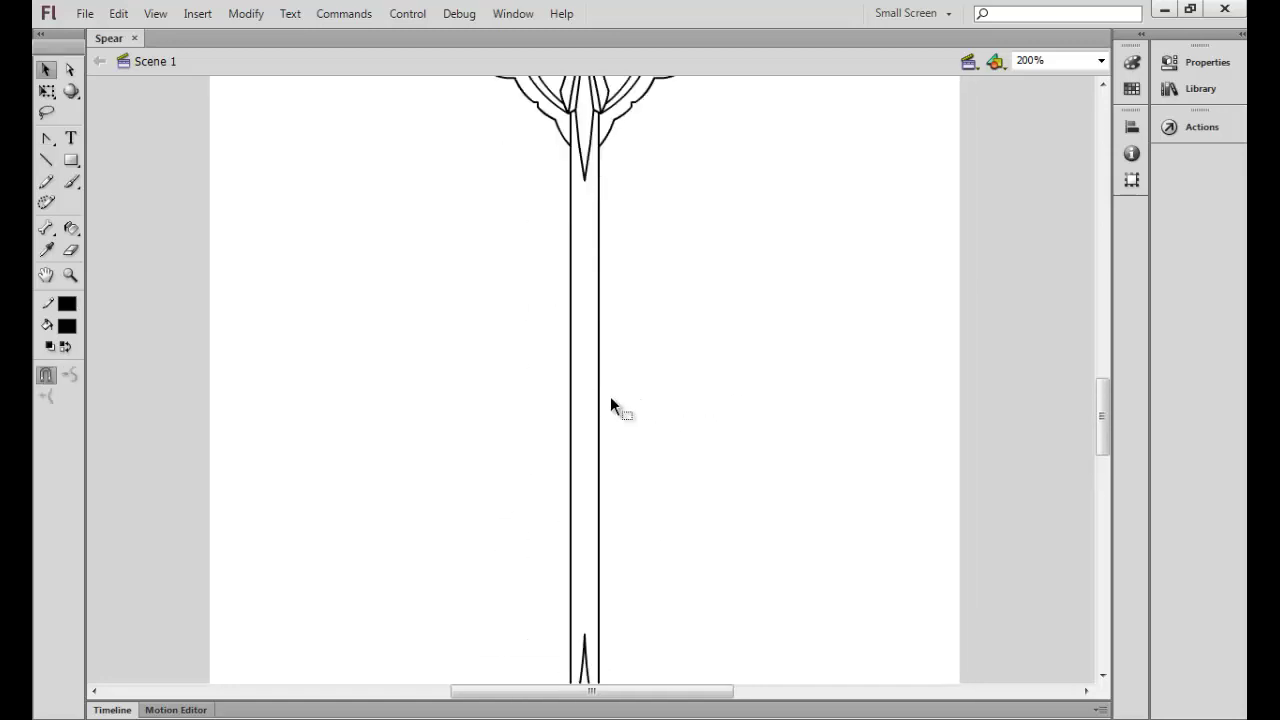
left_click(598, 377)
key("ctrl+equal")
key("ctrl+equal")
key("Left")
left_click(480, 251)
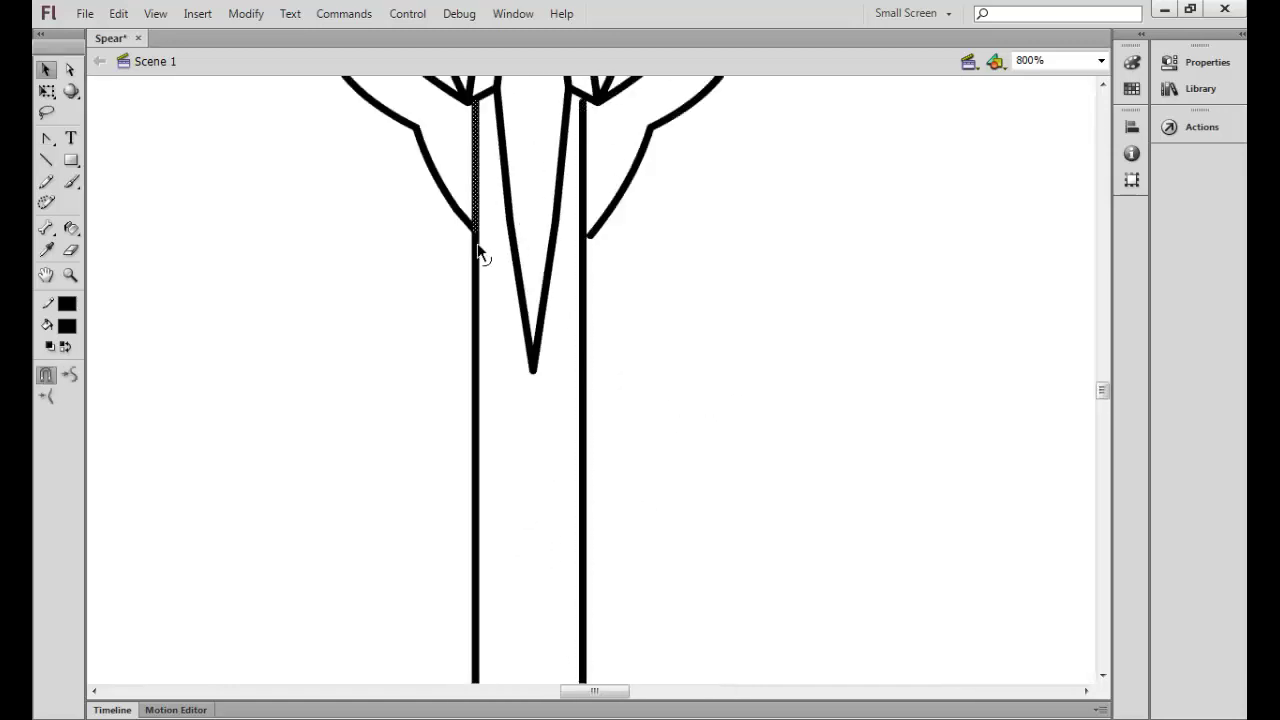
key("Right")
left_click(620, 297)
key("ctrl+minus")
key("ctrl+1")
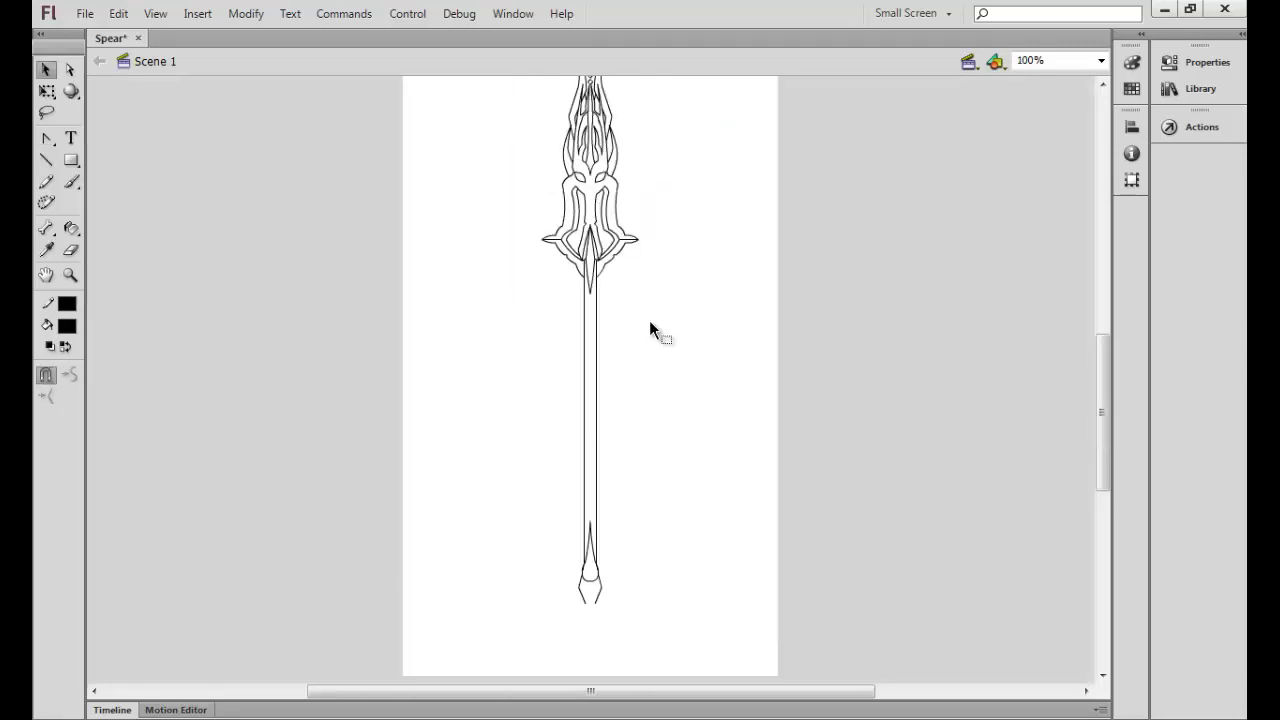
- Move only the shaft lines below the guard closer together and bridge the resulting gaps at the guard with short horizontal lines
left_click(586, 320)
key("q")
key("ctrl+a")
key("ctrl+minus")
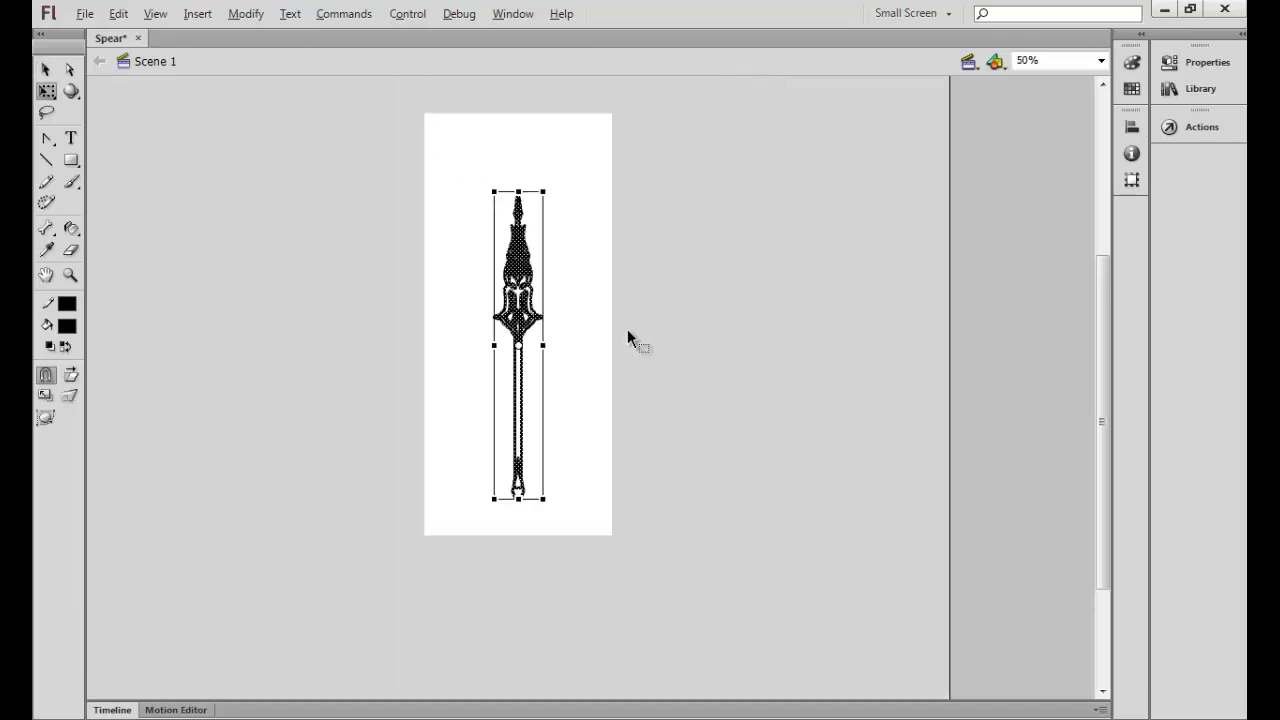
left_click(628, 329)
key("ctrl+4")
scroll(667, 330, "up", 5)
key("n")
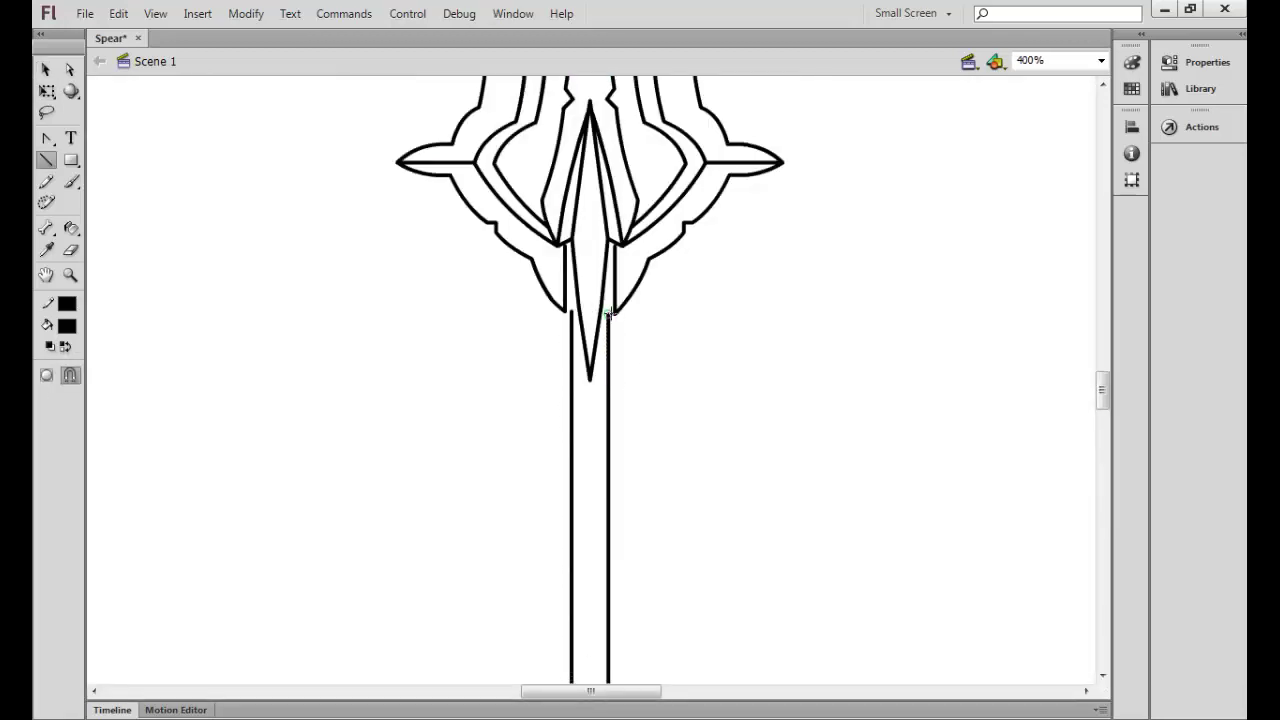
key("ctrl+2")
scroll(629, 366, "down", 5)
scroll(631, 397, "up", 5)
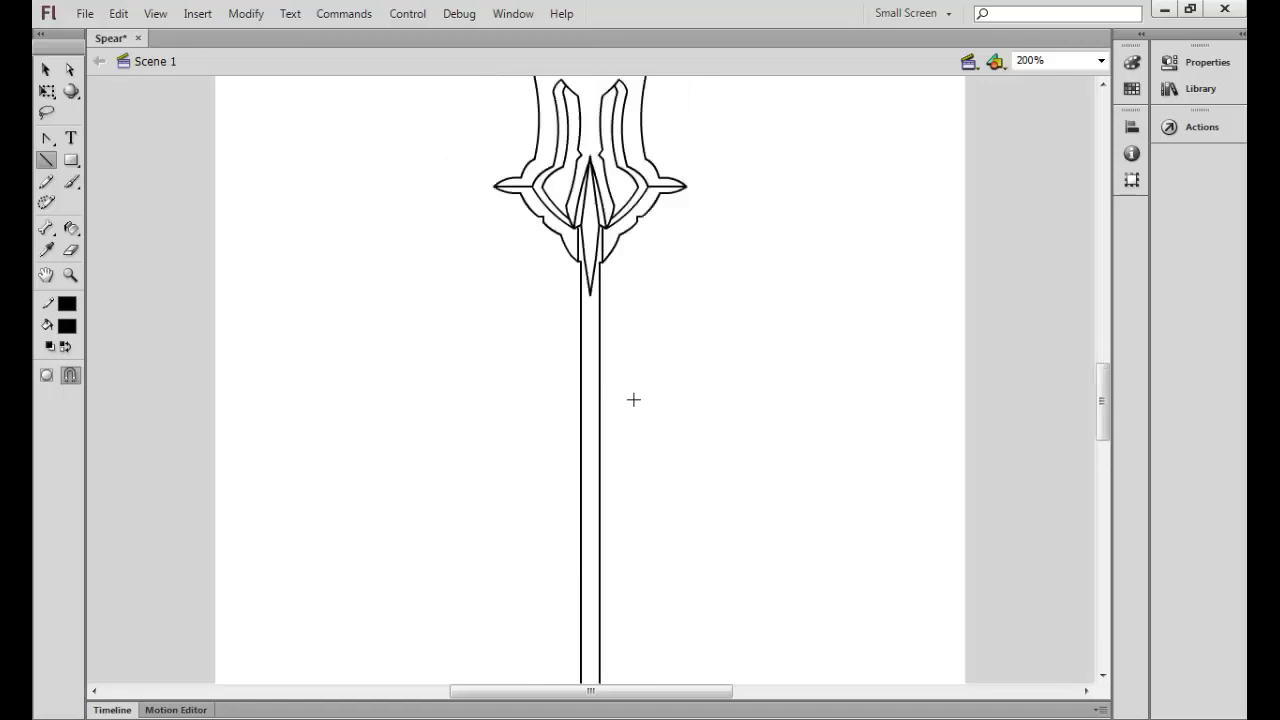
- Pull the rounded bottom of the teardrop at the shaft's lower end into a point on a temporary centre line, and delete that line
scroll(631, 397, "down", 5)
key("ctrl+8")
key("v")
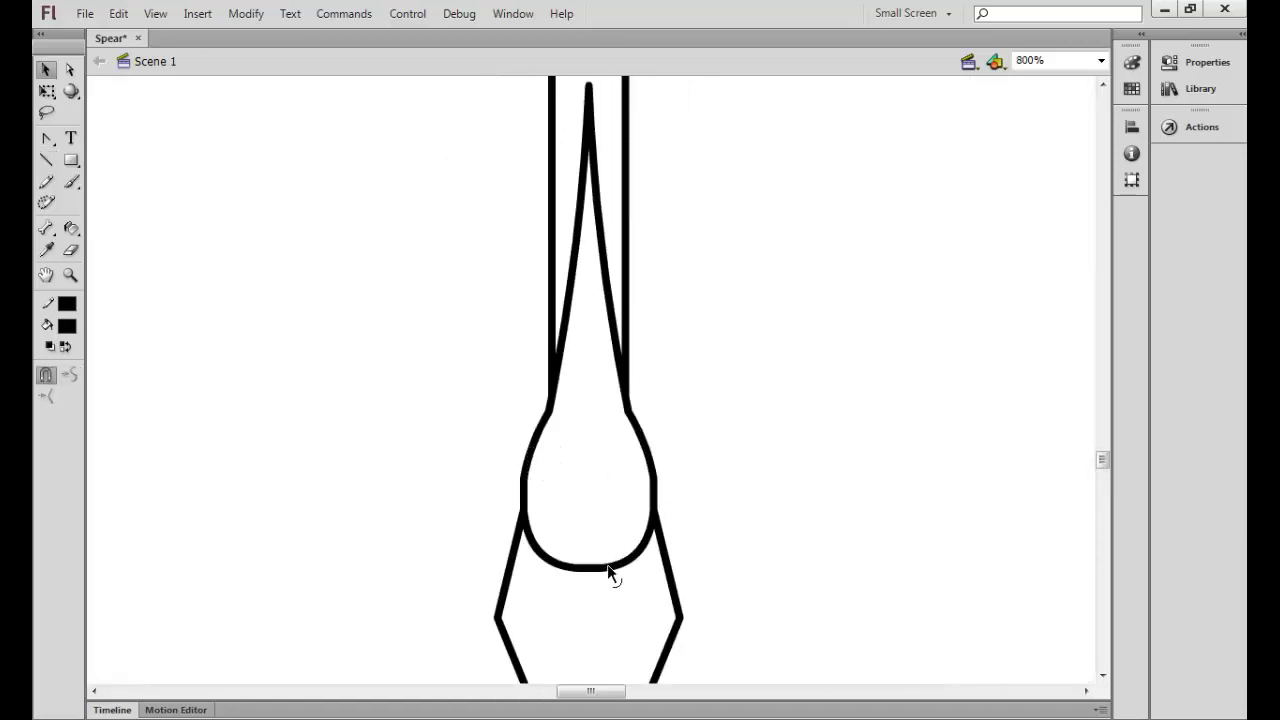
mouse_move(610, 573)
left_mouse_down()
mouse_move(594, 642)
mouse_move(600, 575)
left_mouse_up()
key("n")
left_click_drag(588, 92, 586, 684)
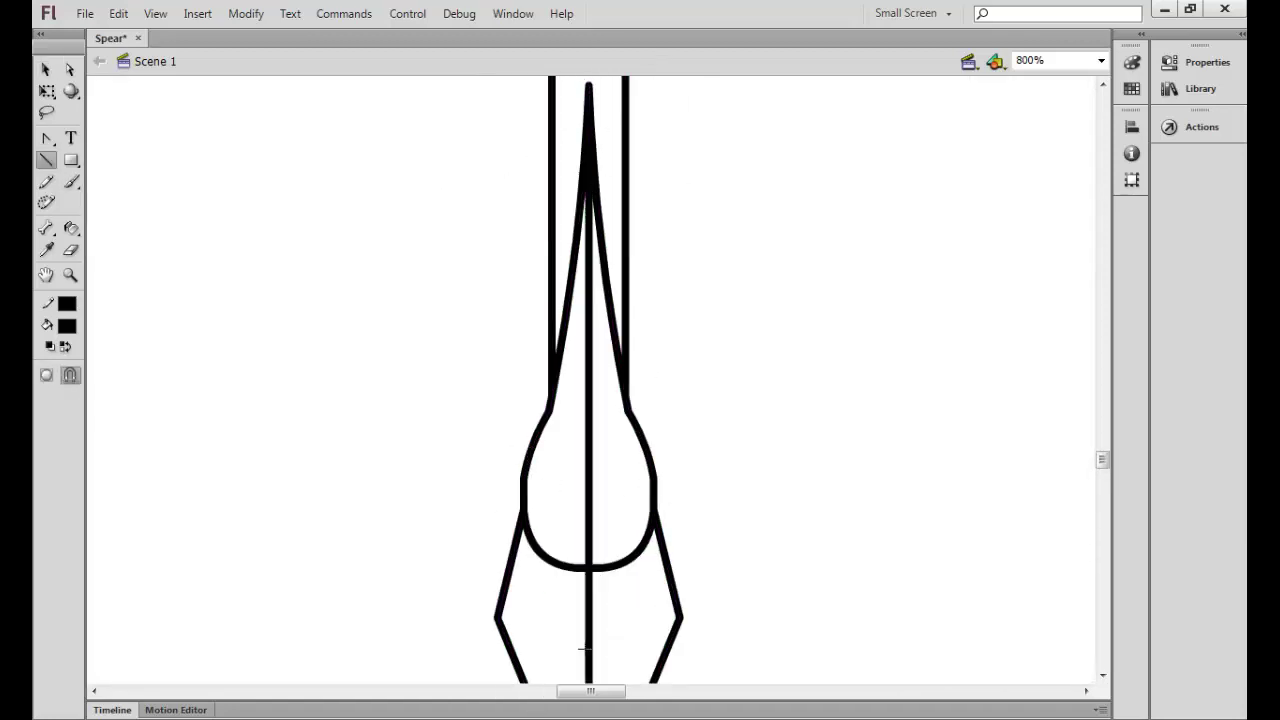
key("v")
left_click_drag(589, 568, 586, 614)
left_click(588, 650)
left_click(594, 537, "shift")
key("Delete")
- Draw a tapering tail below the butt cap that sweeps down and left to a point, with curved edges
key("ctrl+minus")
scroll(707, 458, "down", 3)
key("n")
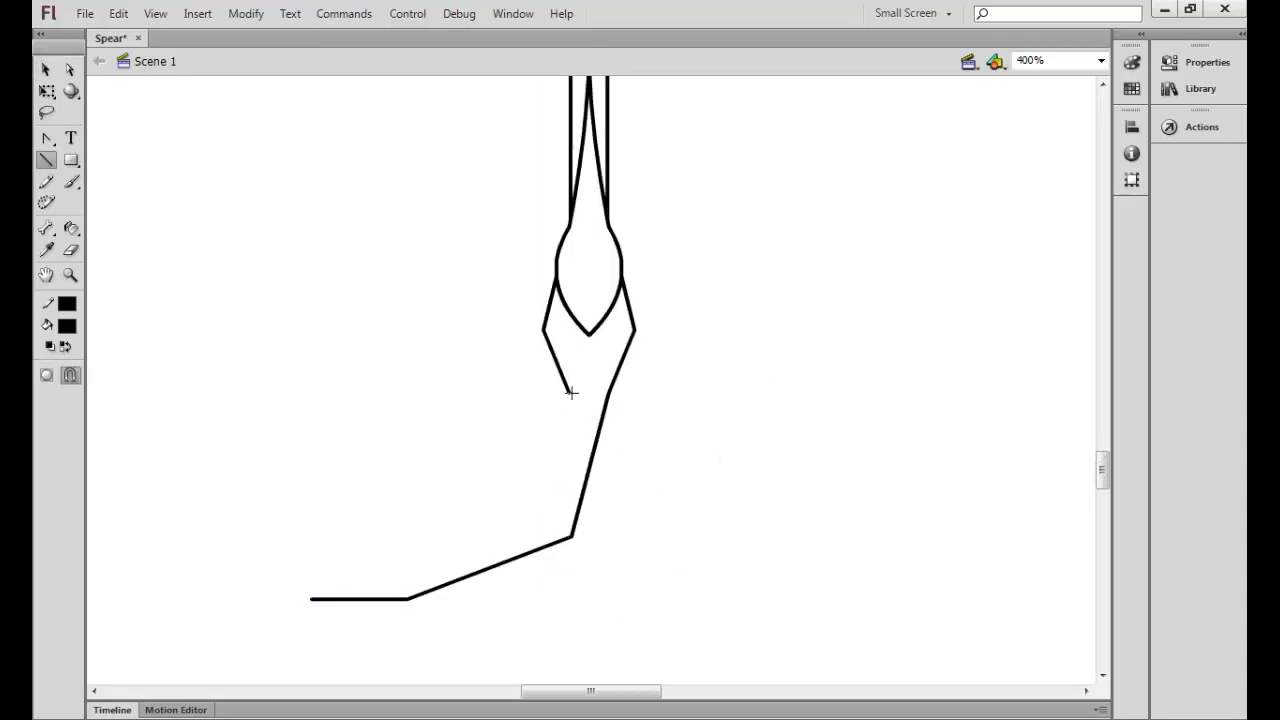
left_click_drag(608, 408, 573, 440)
left_click_drag(514, 534, 520, 528)
left_click_drag(371, 586, 362, 582)
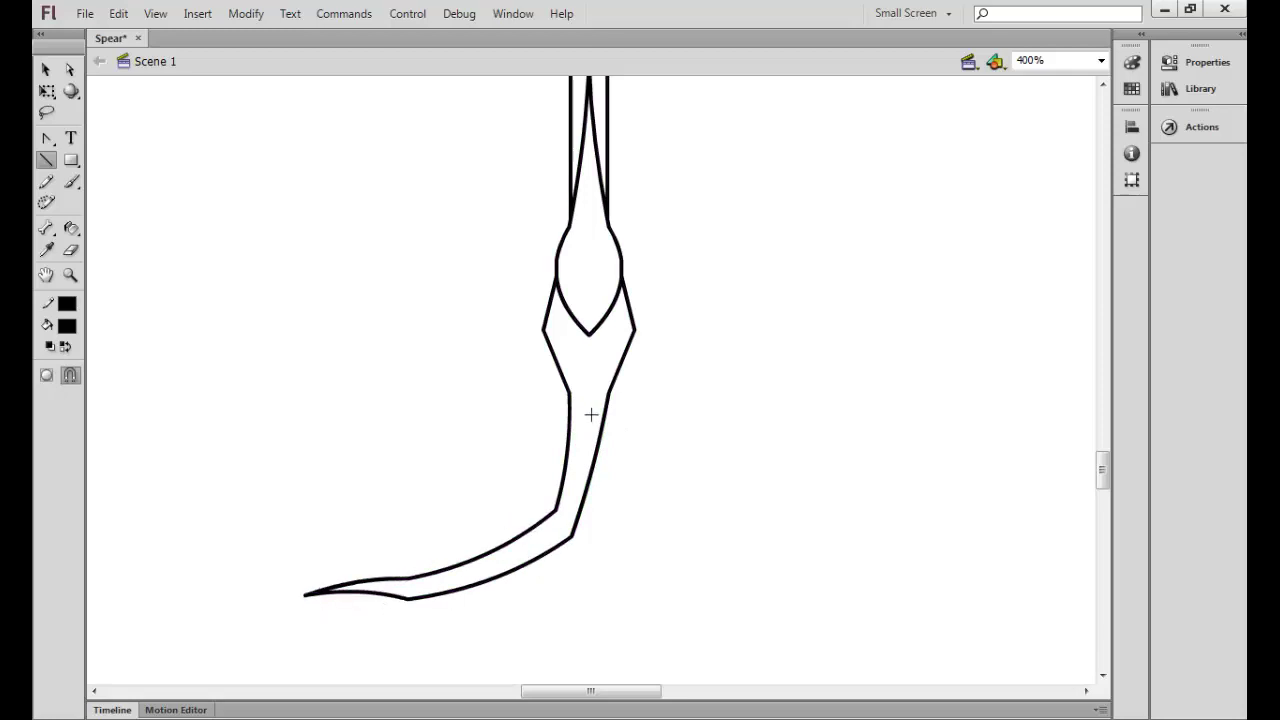
- Curve the straight side edges of the butt cap around the teardrop and save the drawing
left_click_drag(630, 305, 640, 314)
left_click_drag(546, 306, 538, 310)
scroll(640, 371, "up", 2)
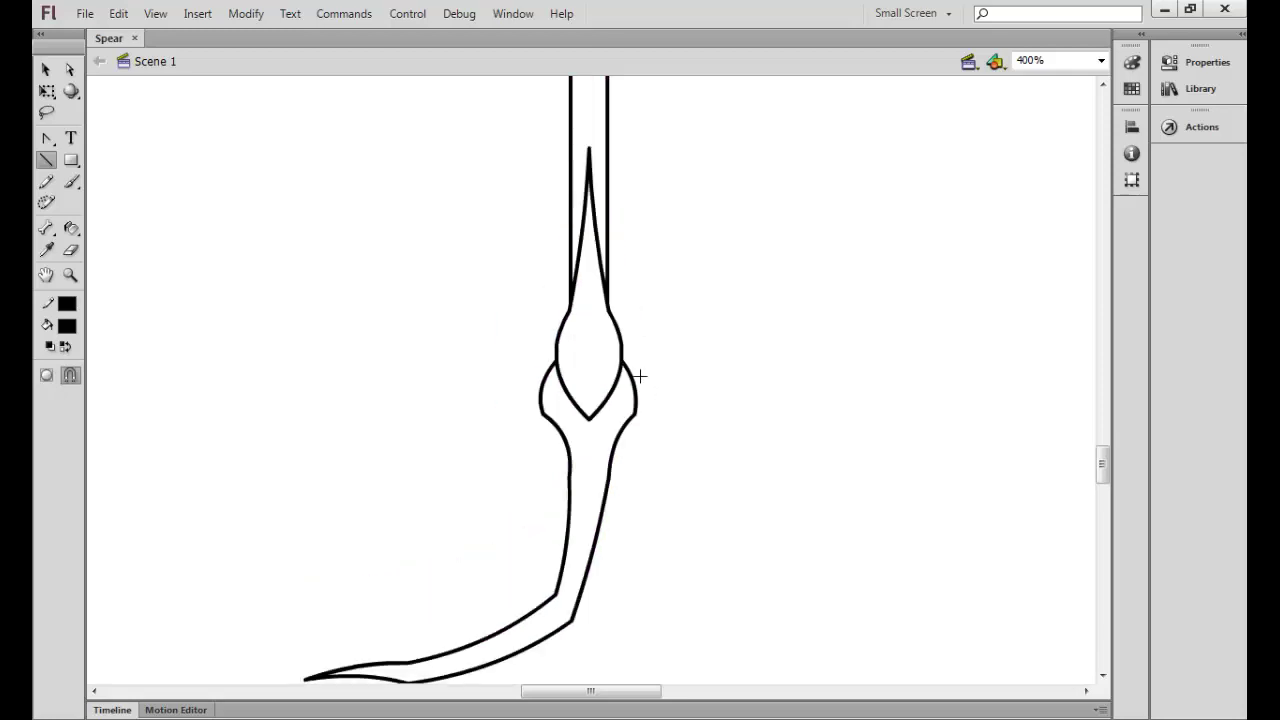
- Draw a small elongated diamond just below the teardrop's point and save the drawing
key("ctrl+equal")
key("v")
mouse_move(566, 420)
left_mouse_down()
mouse_move(590, 444)
mouse_move(568, 436)
left_mouse_up()
key("n")
left_click_drag(569, 438, 576, 471)
key("v")
left_click_drag(590, 400, 607, 416)
left_click(792, 502)
double_click(603, 437)
key("ctrl+s")
left_click(754, 500)
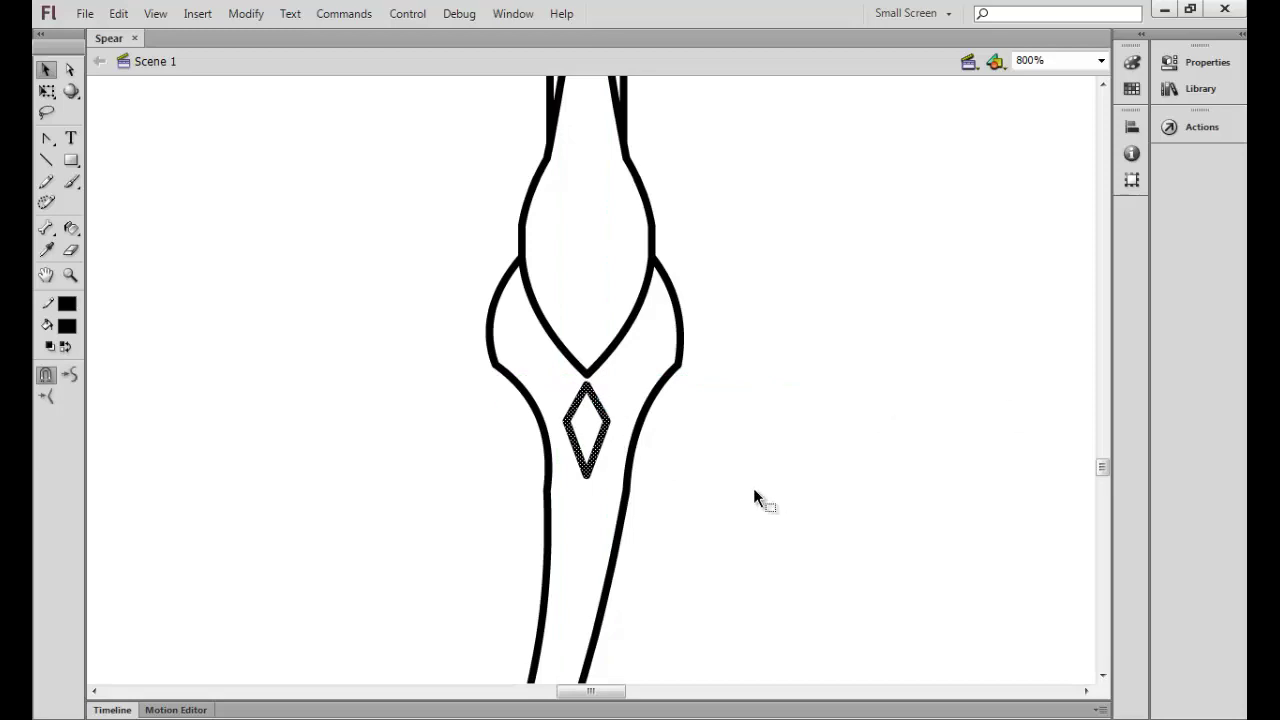
- Add a second V-shaped line inside the teardrop, slightly above its pointed lower edge
left_click(566, 350)
left_click(819, 392)
key("ctrl+minus")
key("ctrl+minus")
key("ctrl+equal")
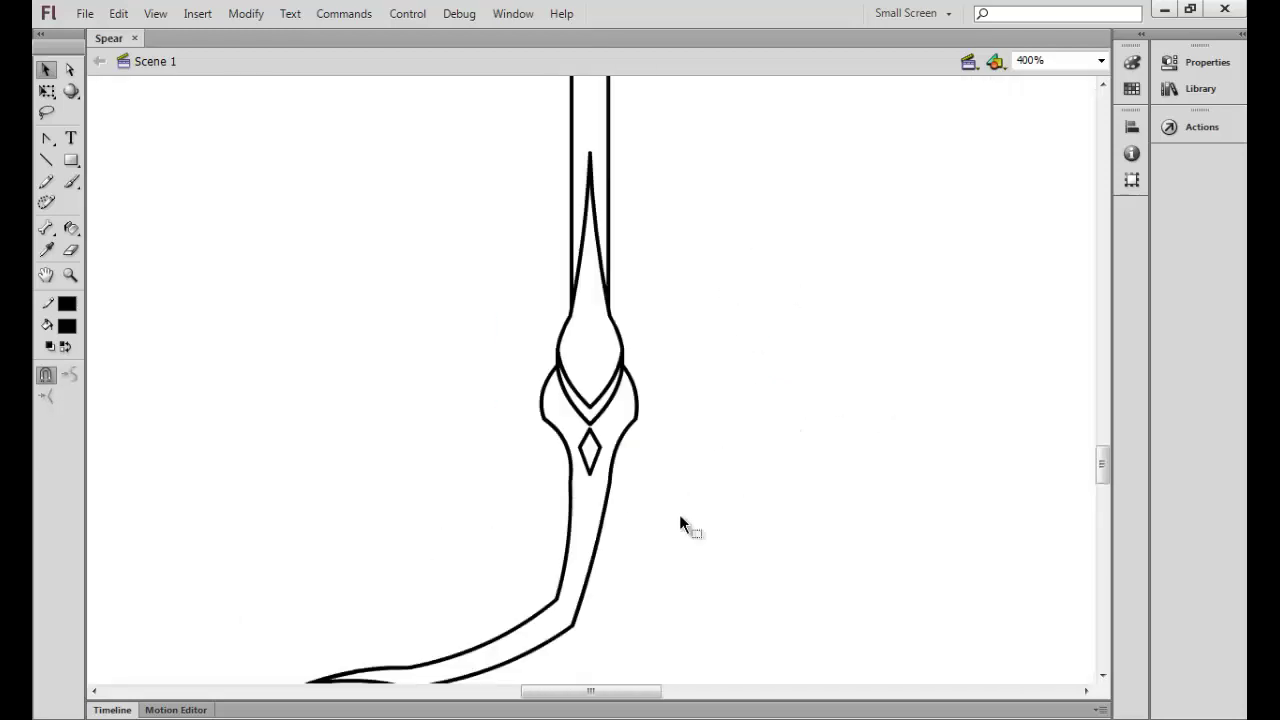
- Duplicate the right and lower outline of the butt cap and tail in place and nudge the copy up and left as an inner line
key("ctrl+equal")
scroll(500, 540, "down", 5)
left_click(271, 555)
left_click(866, 186, "shift")
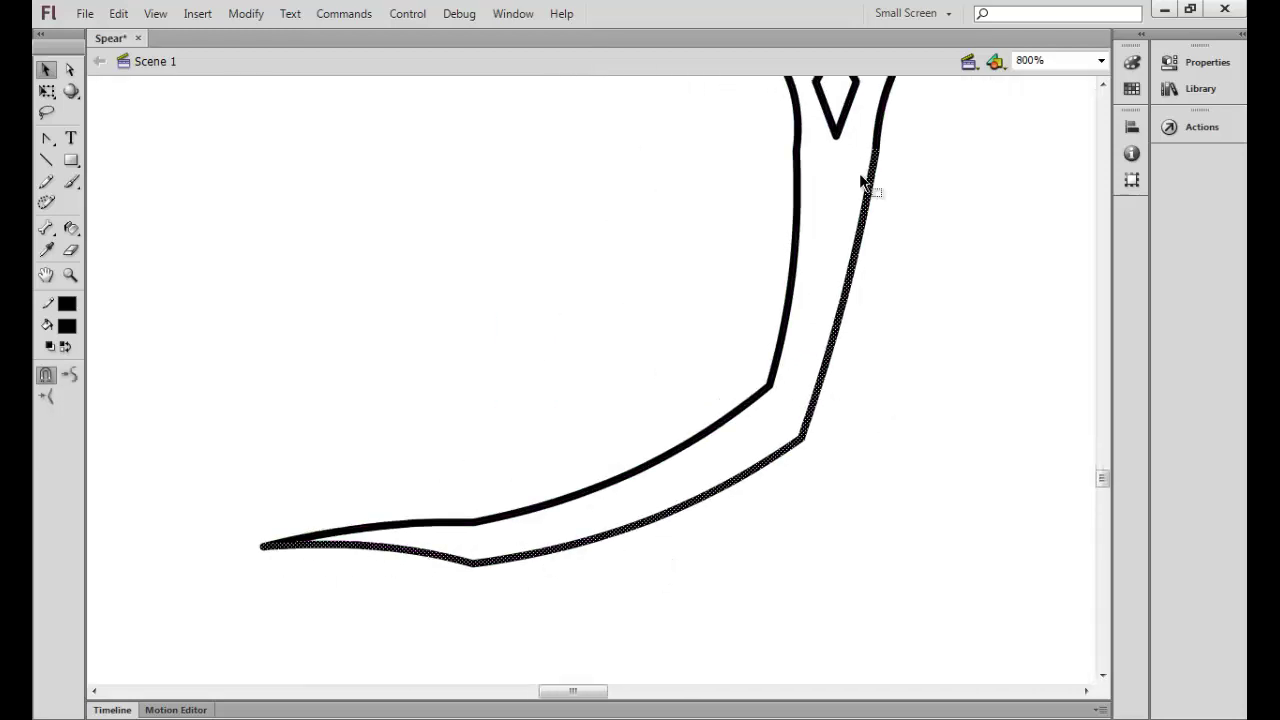
scroll(930, 172, "up", 3)
key("ctrl+c")
key("ctrl+shift+v")
key("Up")
key("Up")
scroll(860, 505, "down", 3)
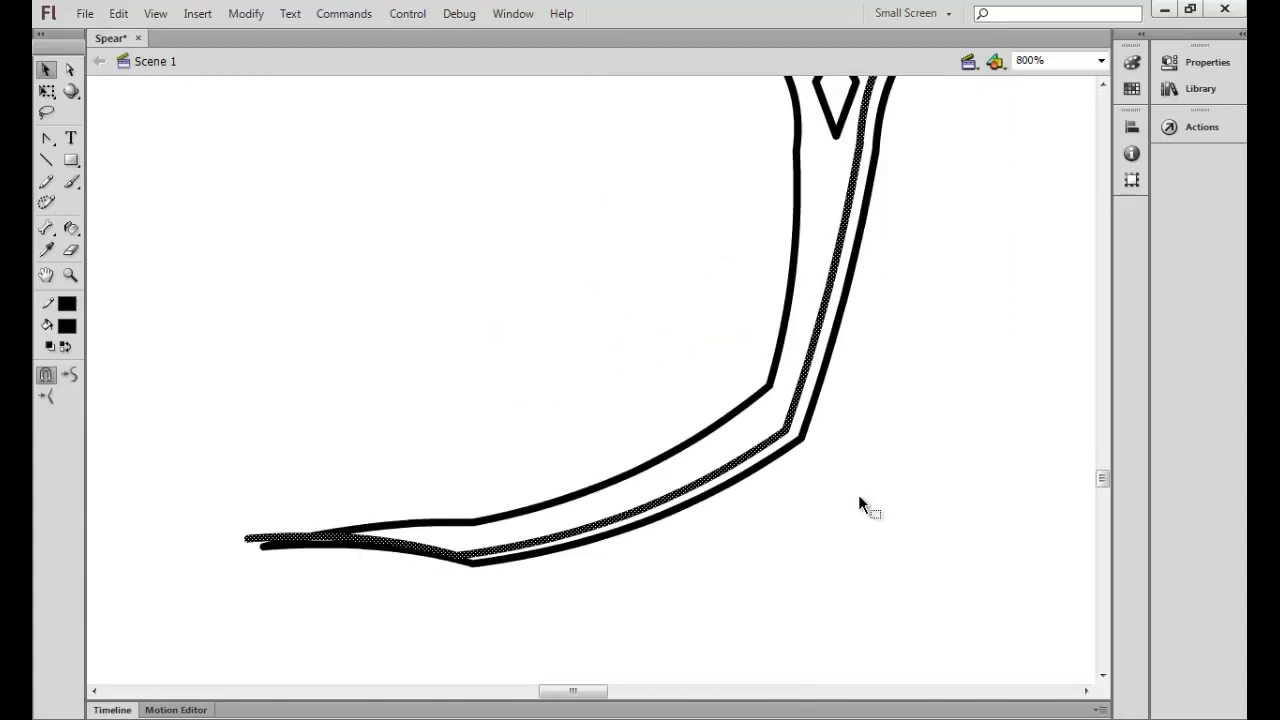
key("Left")
scroll(860, 500, "up", 3)
scroll(871, 511, "down", 3)
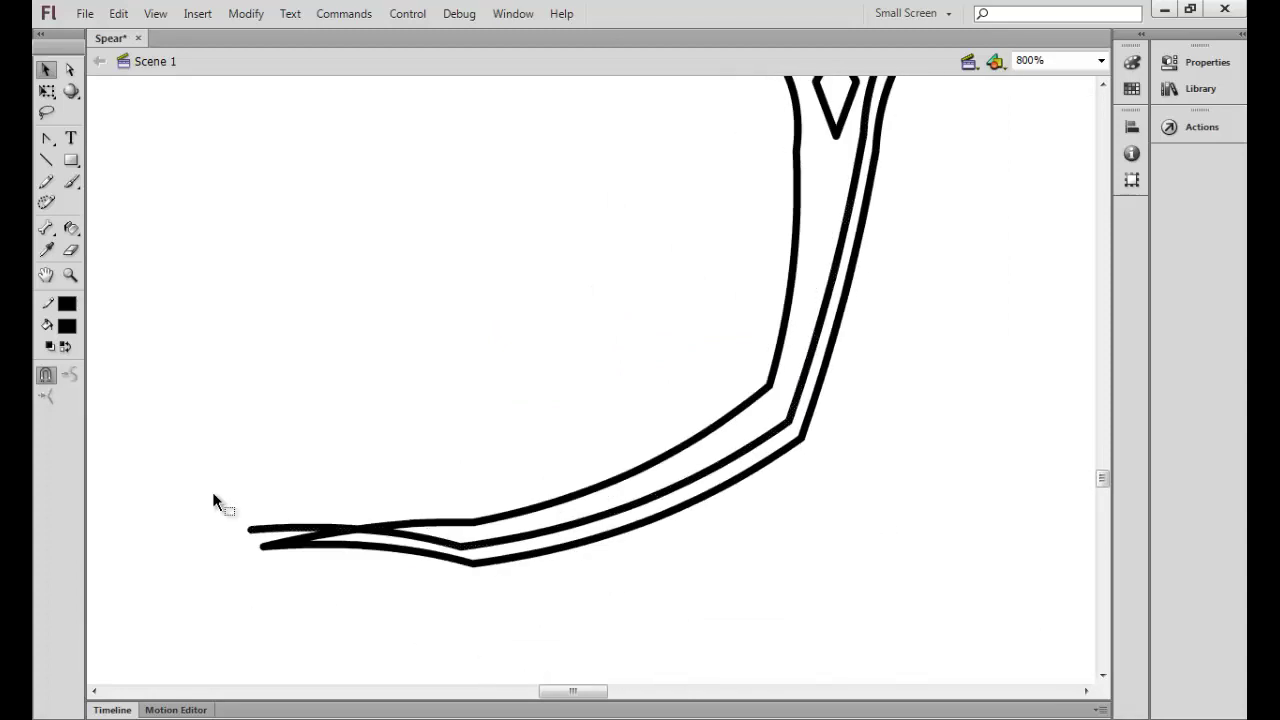
left_click(217, 503)
- Add an inset copy of the right-hand edges inside the small diamond
left_click_drag(941, 253, 766, 520)
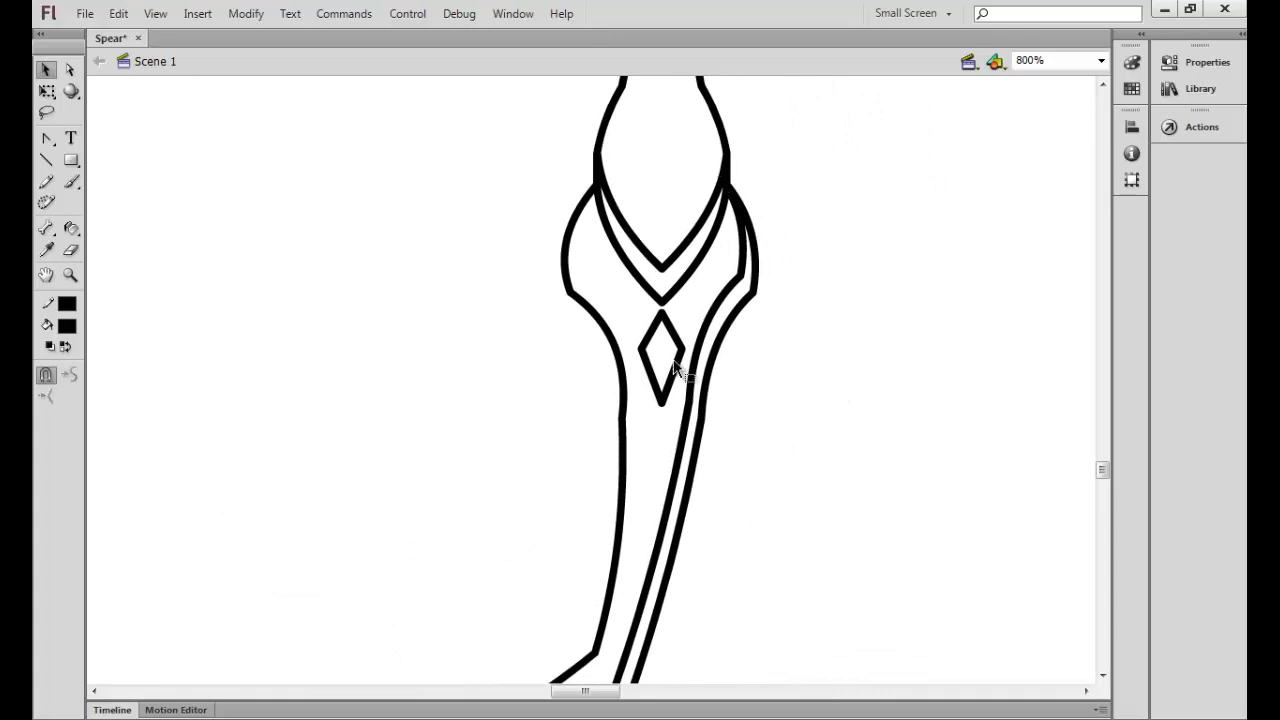
left_click_drag(674, 368, 660, 368)
left_click(784, 377)
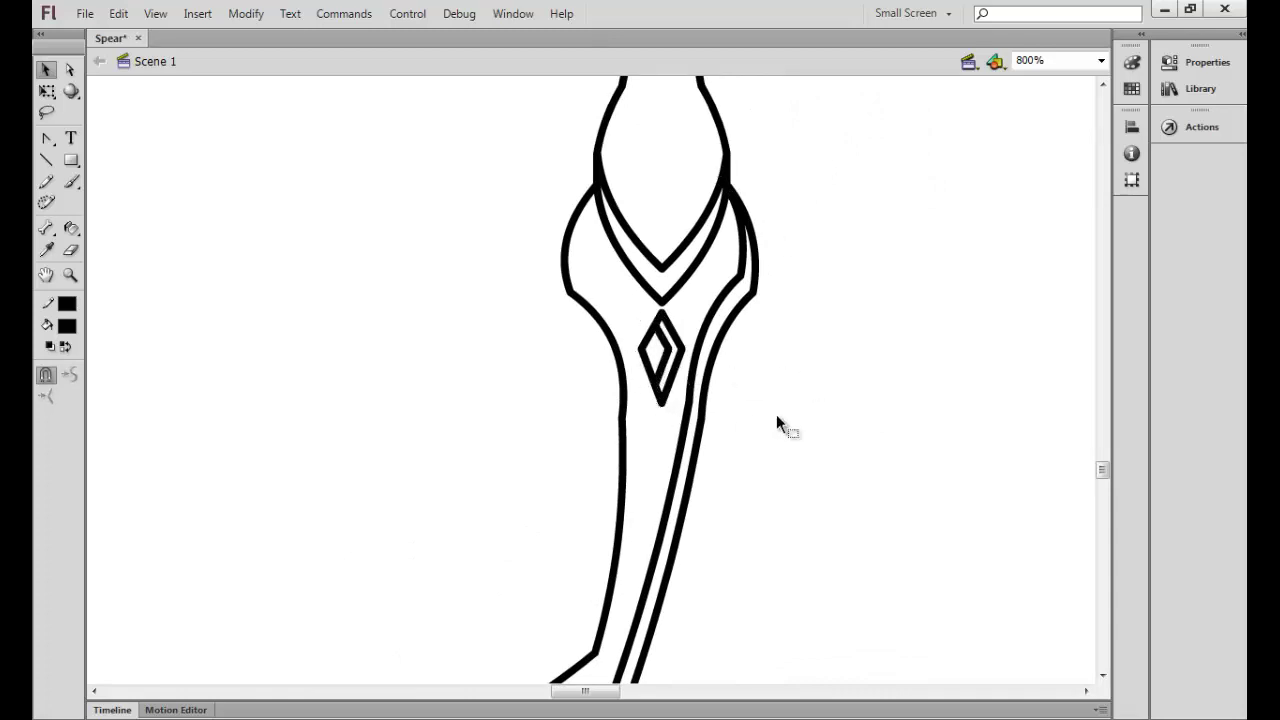
- Draw a vertical centre line through the teardrop from its upper tip to the inner V's point and save the drawing
key("ctrl+minus")
key("ctrl+minus")
key("ctrl+equal")
key("n")
left_click_drag(589, 533, 590, 536)
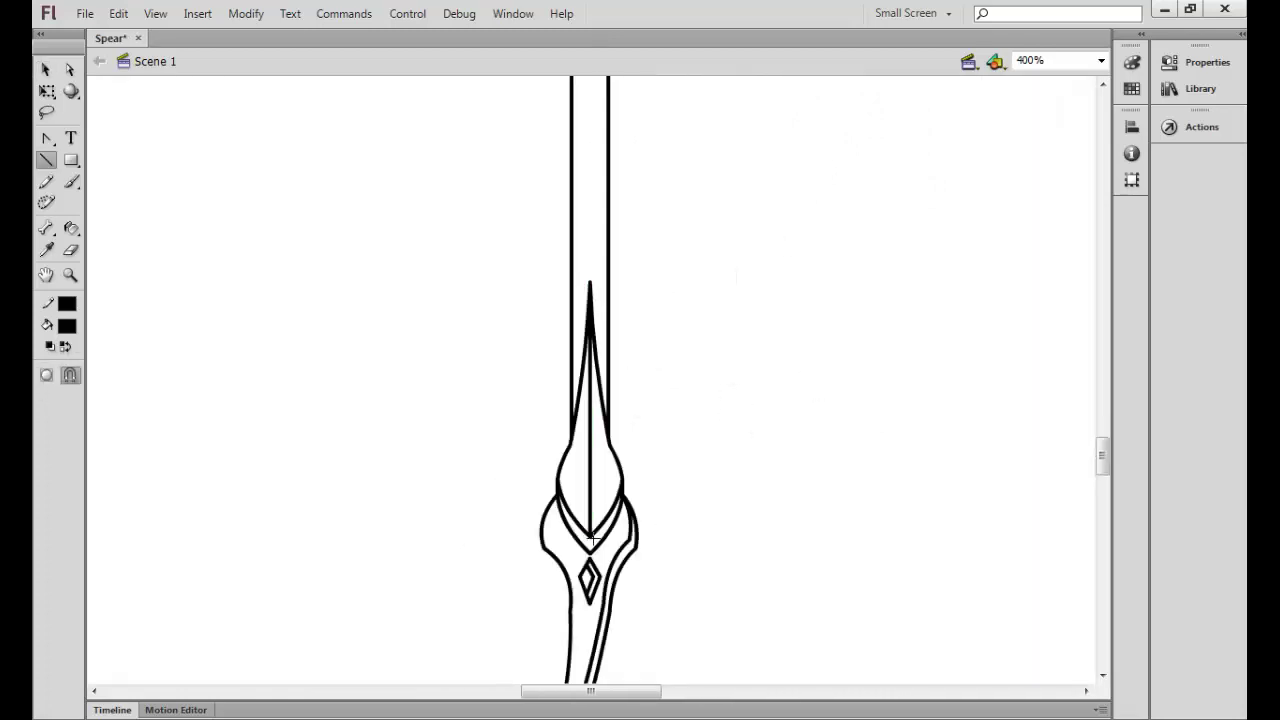
key("ctrl+equal")
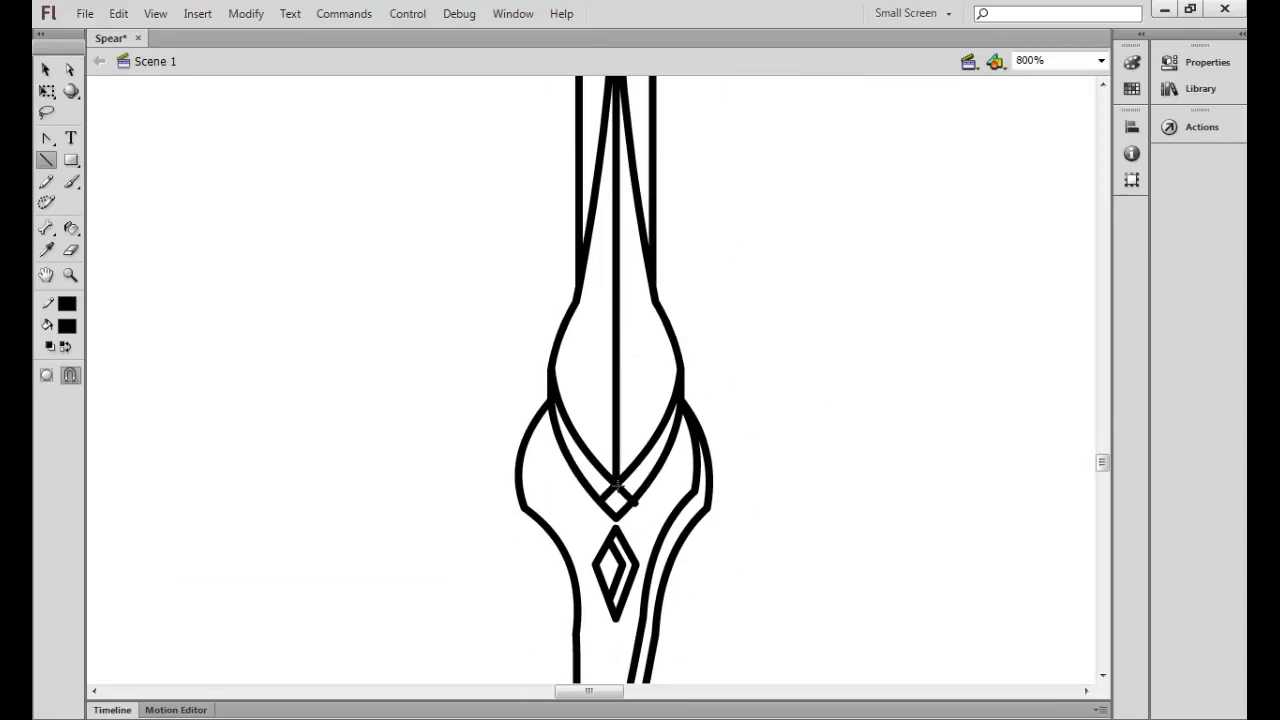
key("v")
key("ctrl+s")
- Add an inset copy of the edges inside the elongated diamond near the spearhead's tip and save the drawing
key("ctrl+minus")
scroll(674, 574, "up", 15)
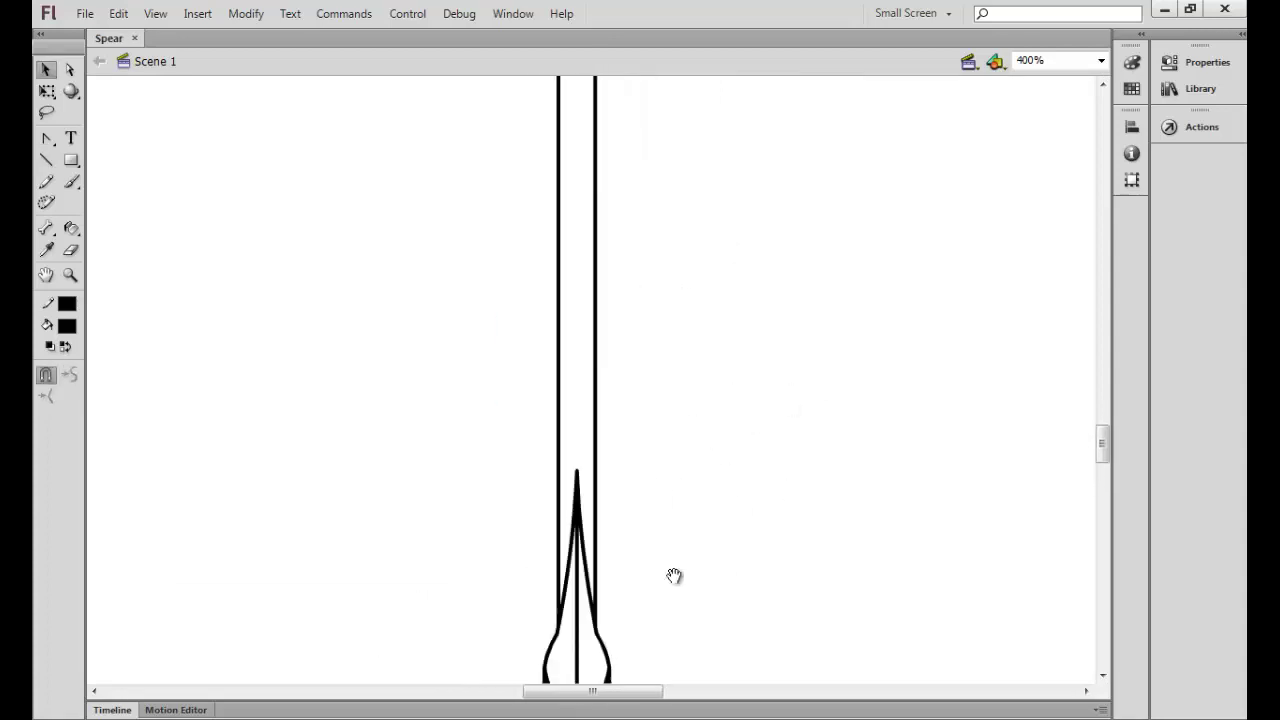
left_click_drag(695, 677, 734, 539)
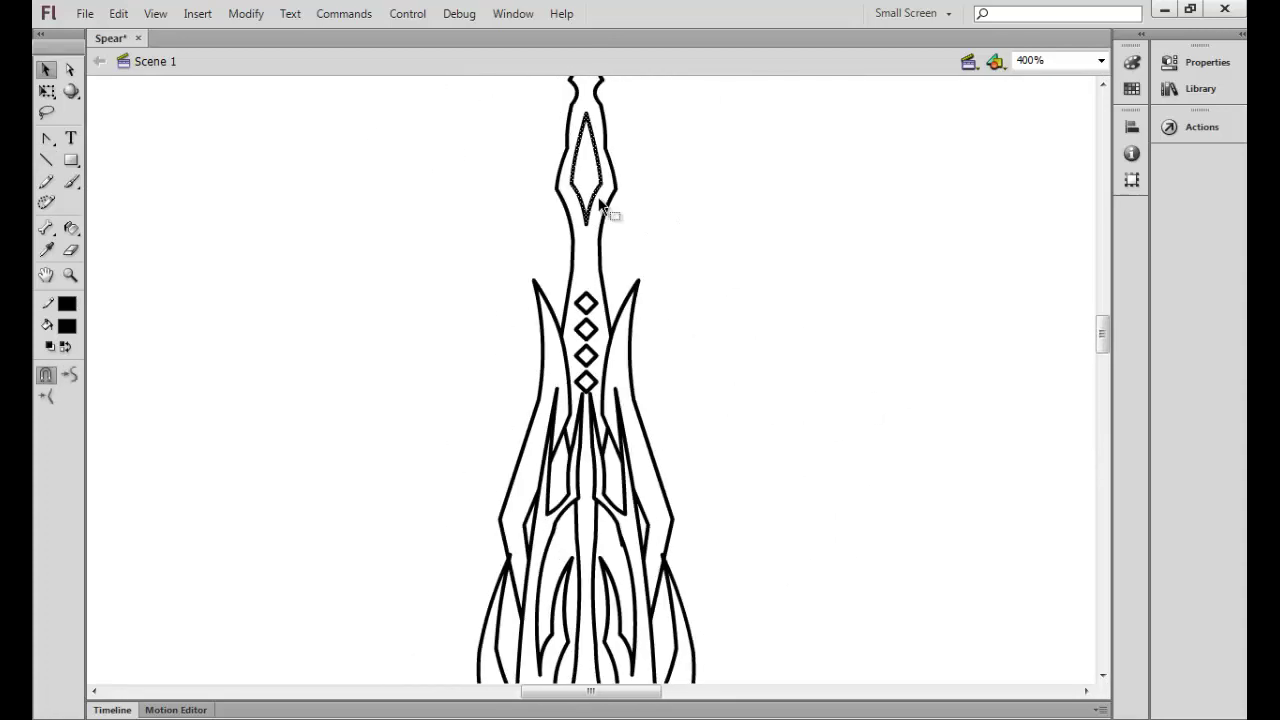
left_click_drag(600, 205, 579, 116)
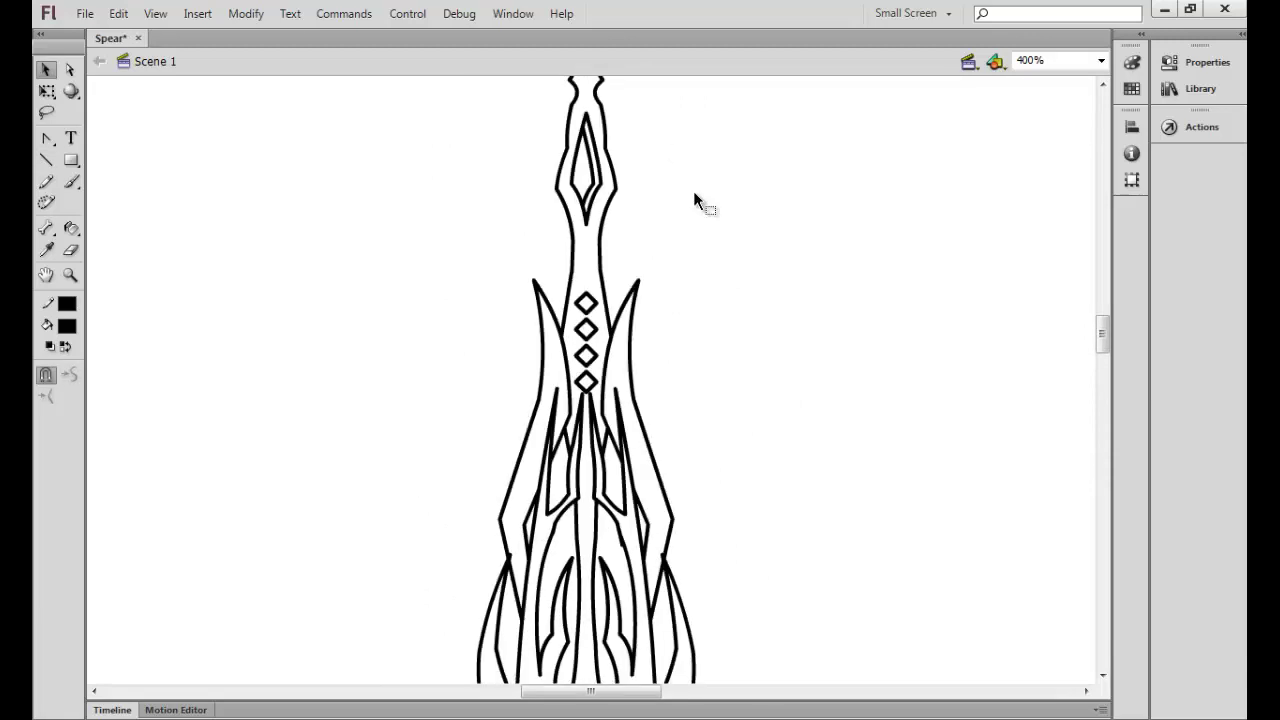
scroll(693, 191, "down", 3)
key("ctrl+s")
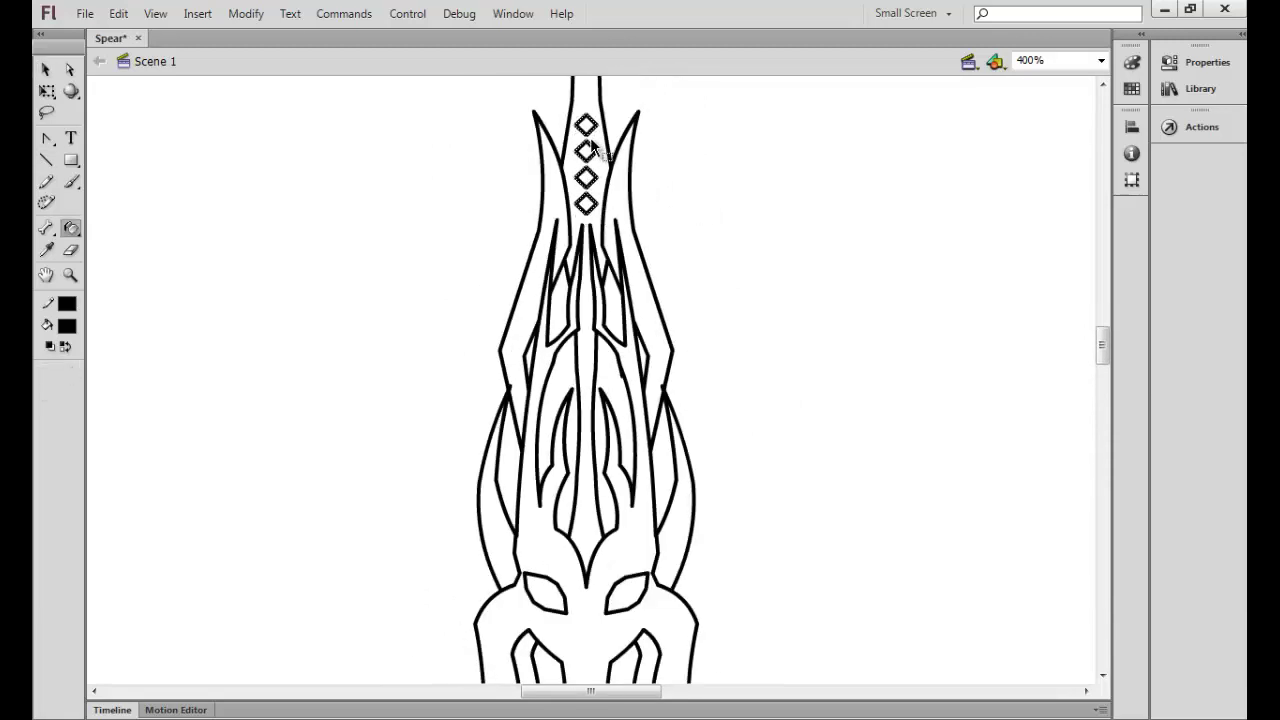
- Draw a diagonal line across the shaft just below the guard's pointed spike and bend it into a downward curve
scroll(742, 210, "down", 3)
key("ctrl+=")
scroll(742, 211, "up", 3)
scroll(745, 208, "down", 3)
key("n")
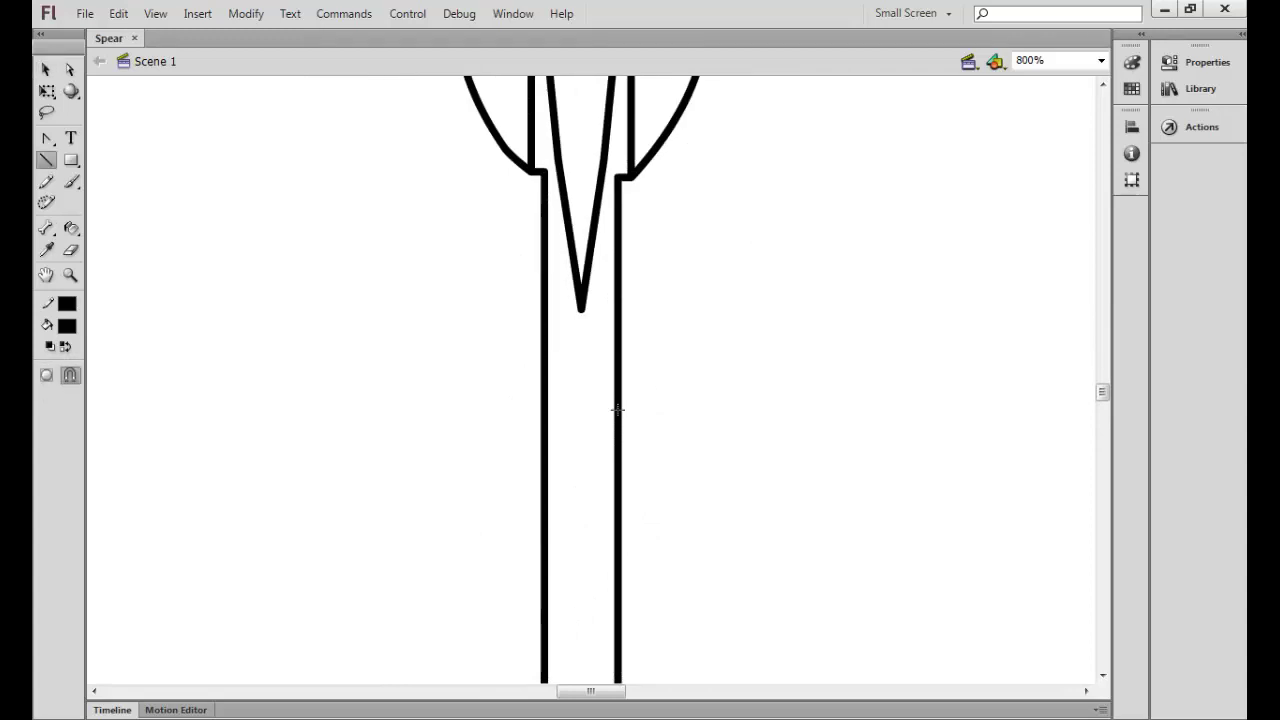
mouse_move(545, 340)
left_mouse_down()
mouse_move(614, 406)
mouse_move(578, 395)
left_mouse_up()
key("v")
left_click(578, 395)
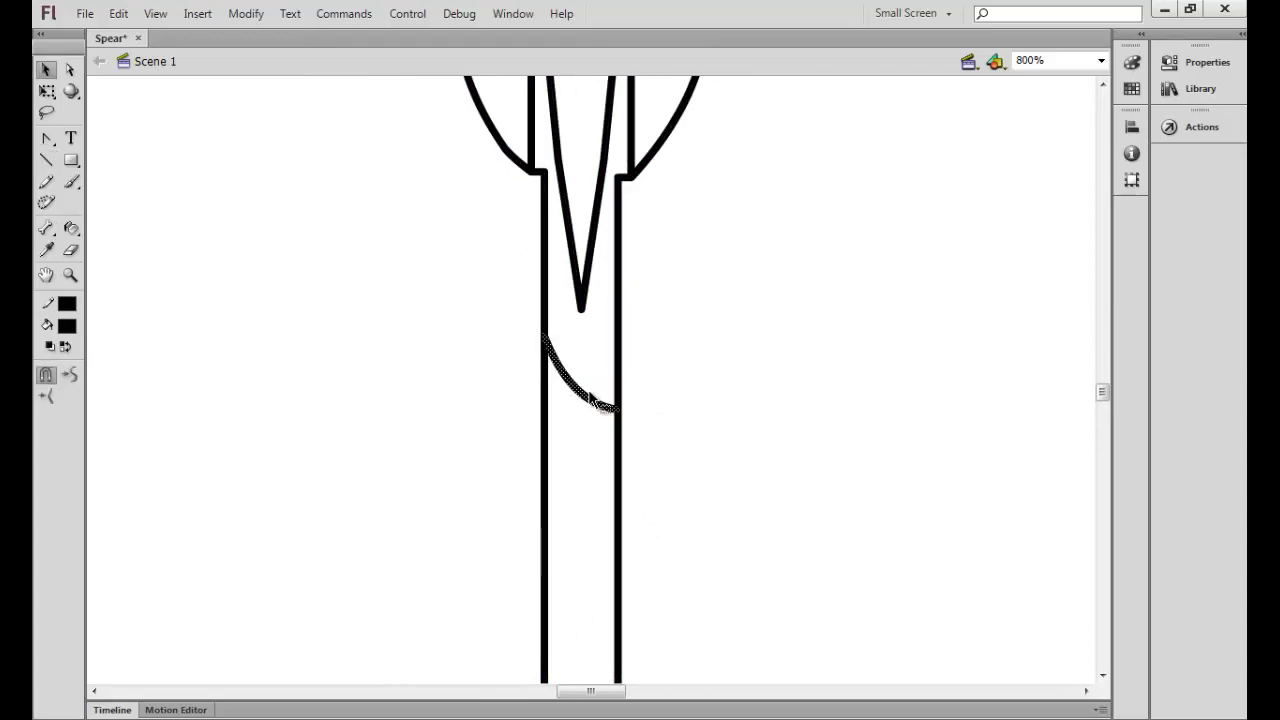
- Duplicate the shaft curve in place and shift the copy straight down as a second wrap line
key("ctrl+c")
key("ctrl+shift+v")
key("shift+Down")
key("ctrl+v")
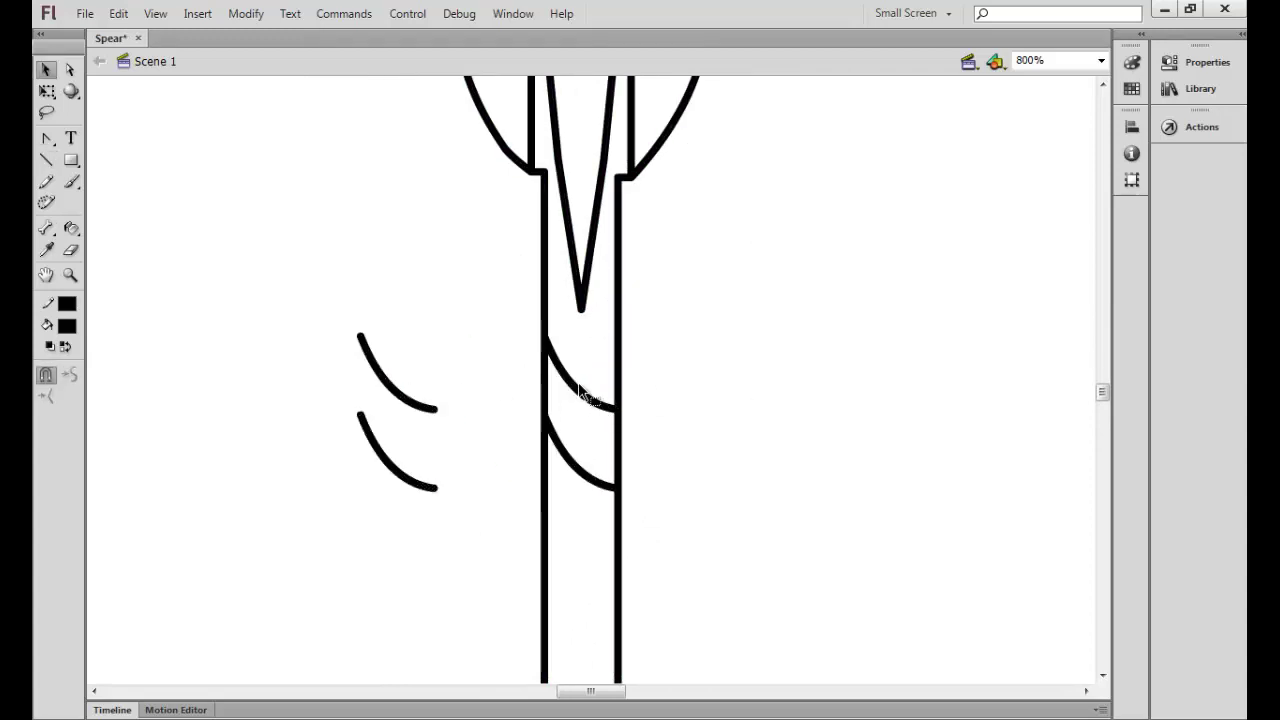
- Add a copy of both curves higher on the shaft and remove the part of the upper curve crossing the guard's spike
scroll(586, 286, "up", 2)
key("ctrl+v")
key("Down")
key("Down")
key("Down")
key("Down")
key("Down")
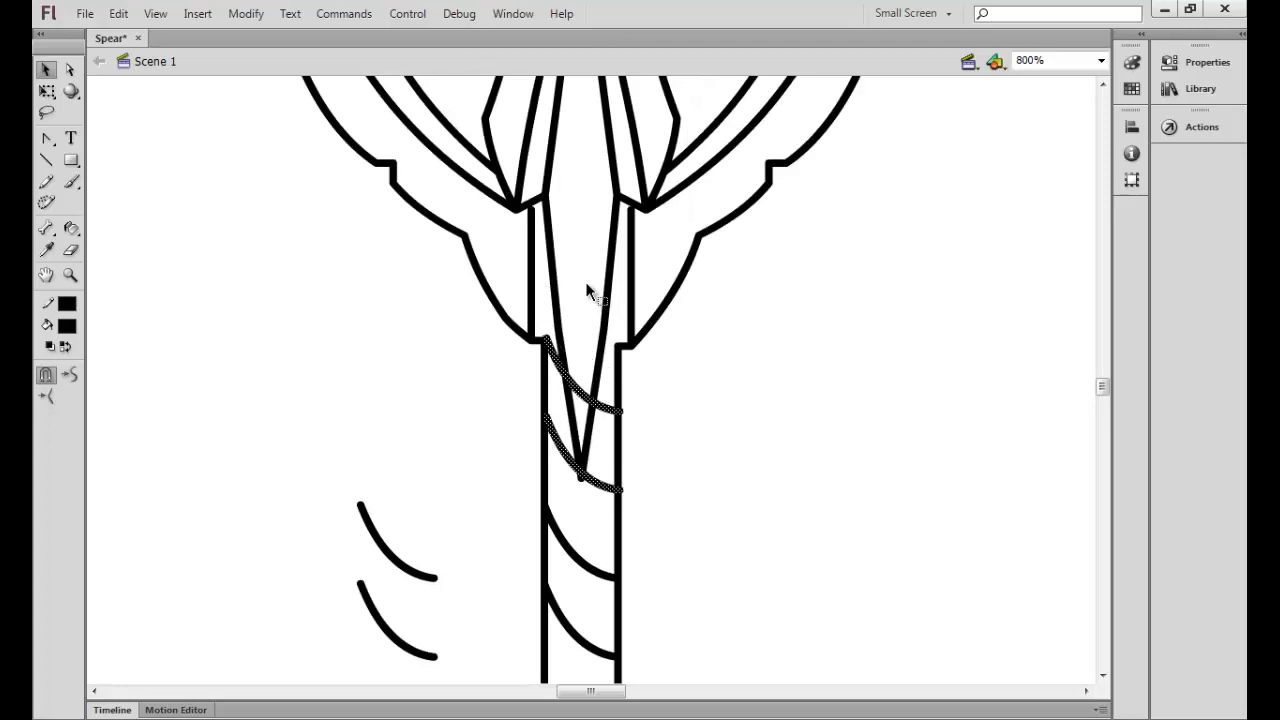
left_click(763, 428)
left_click(580, 392)
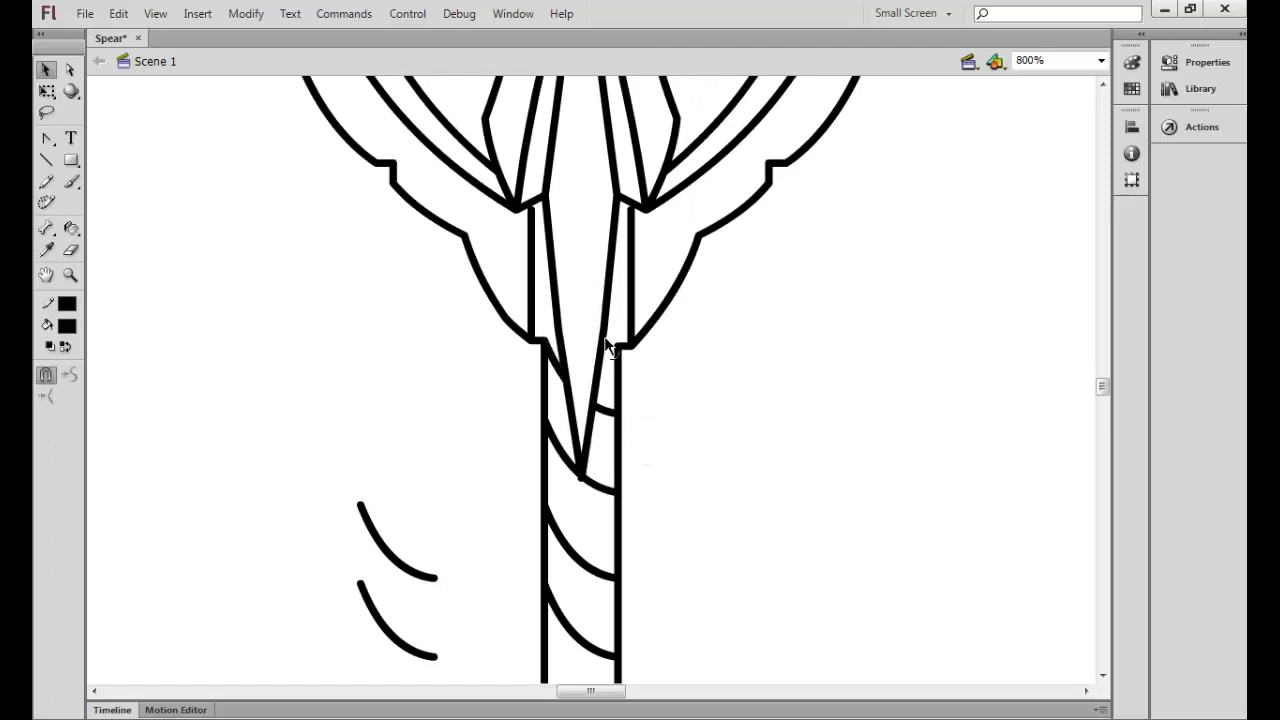
- Move the upper ends of the two short vertical lines beside the spike outward to the guard's corner points and save
left_click_drag(533, 212, 516, 214)
left_click_drag(632, 212, 644, 212)
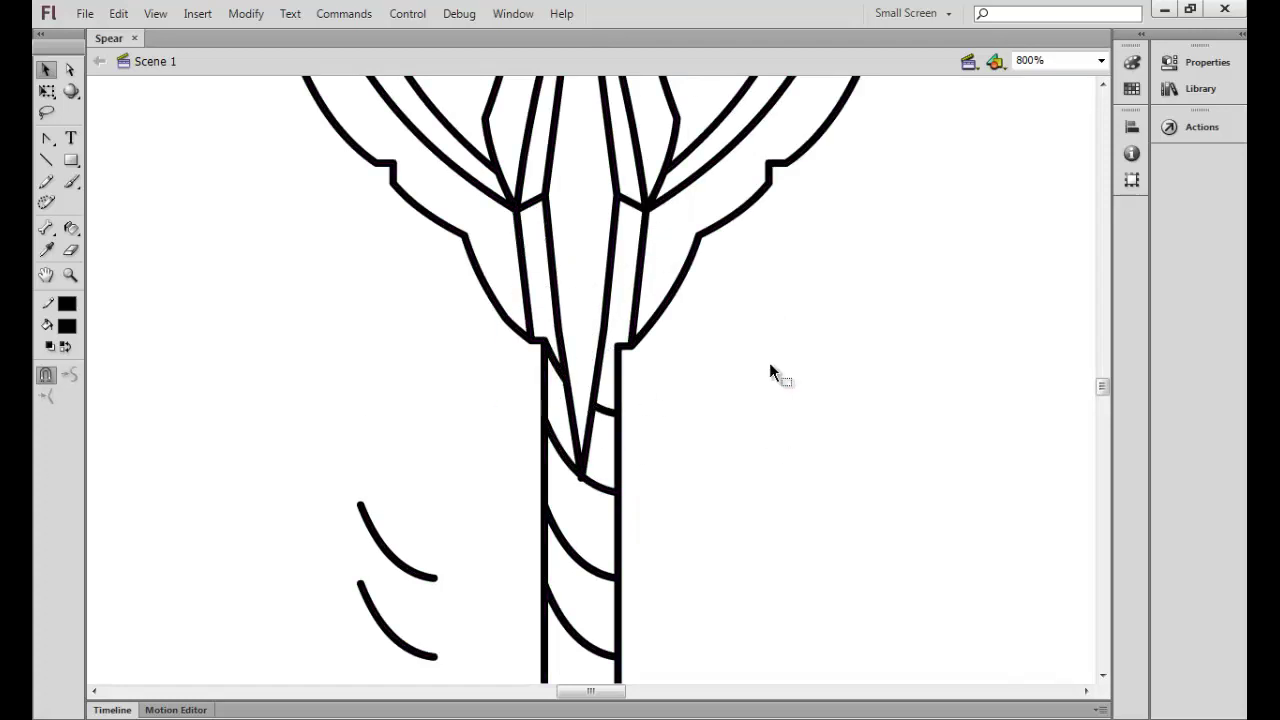
key("ctrl+s")
- Draw a vertical centre line through the guard's long spike from its lower point to its upper tip
key("n")
left_click_drag(580, 472, 581, 172)
scroll(582, 313, "up", 3)
left_click_drag(581, 94, 581, 94)
key("v")
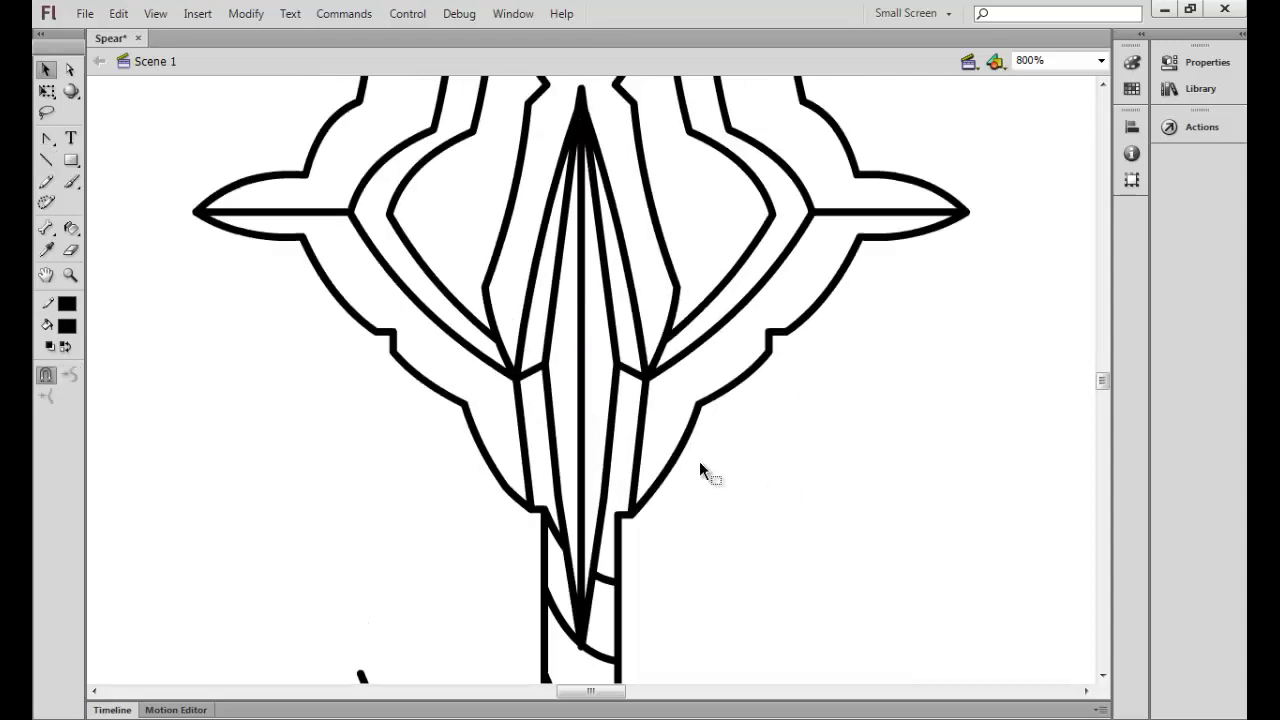
- Duplicate the two lower wrap curves and place the copy directly below them on the shaft
scroll(606, 405, "down", 5)
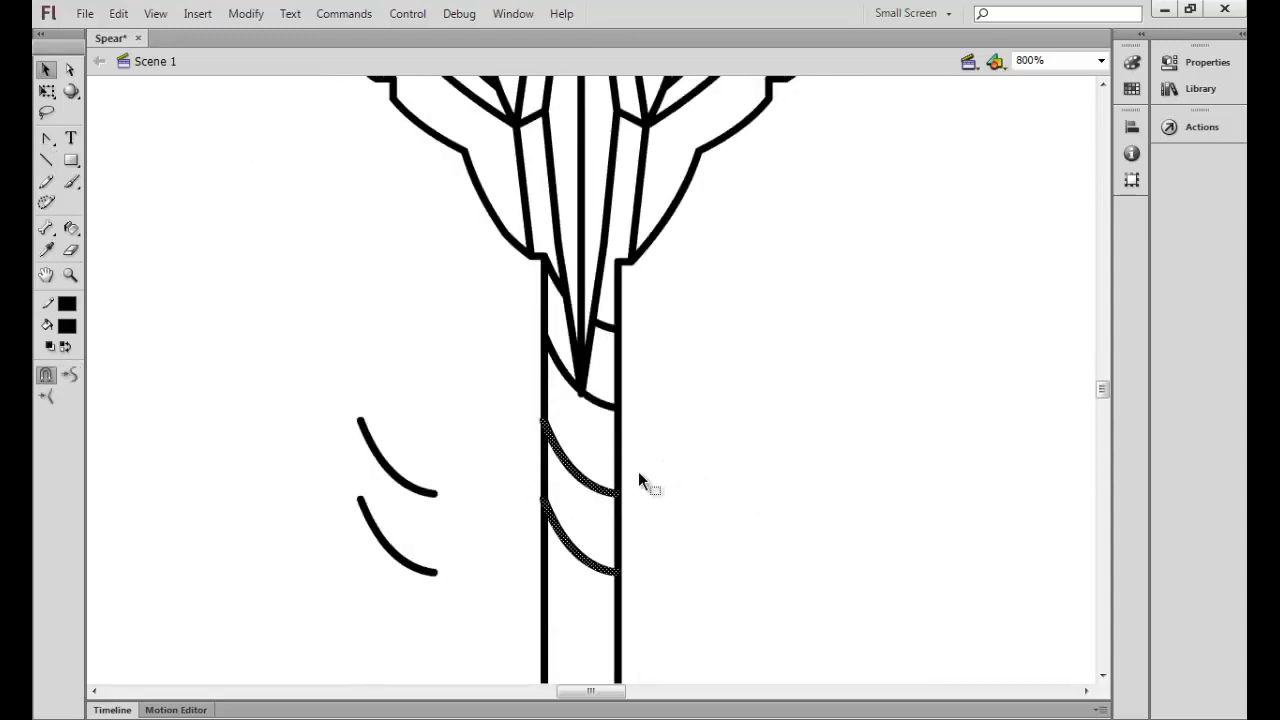
key("ctrl+d")
key("ctrl+d")
key("ctrl+minus")
- Duplicate all the wrap curves and offset the copy slightly downward so each curve becomes a double band
left_click(597, 388)
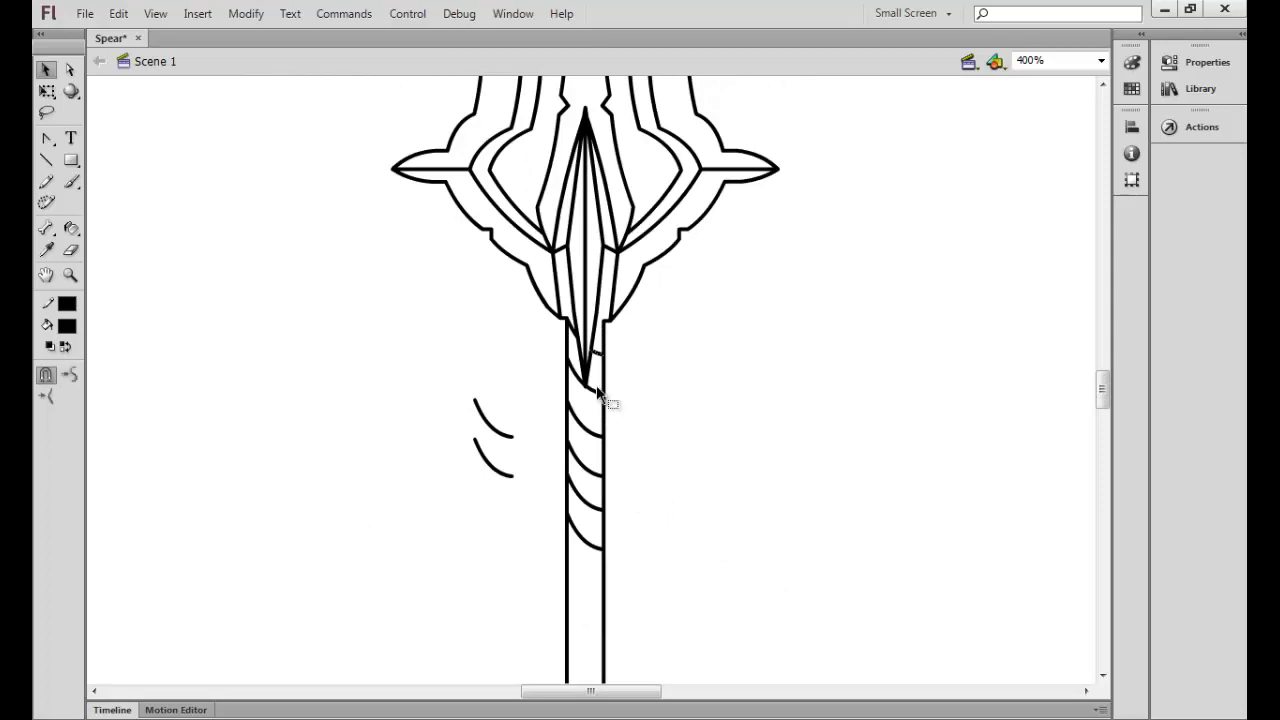
left_click(630, 545)
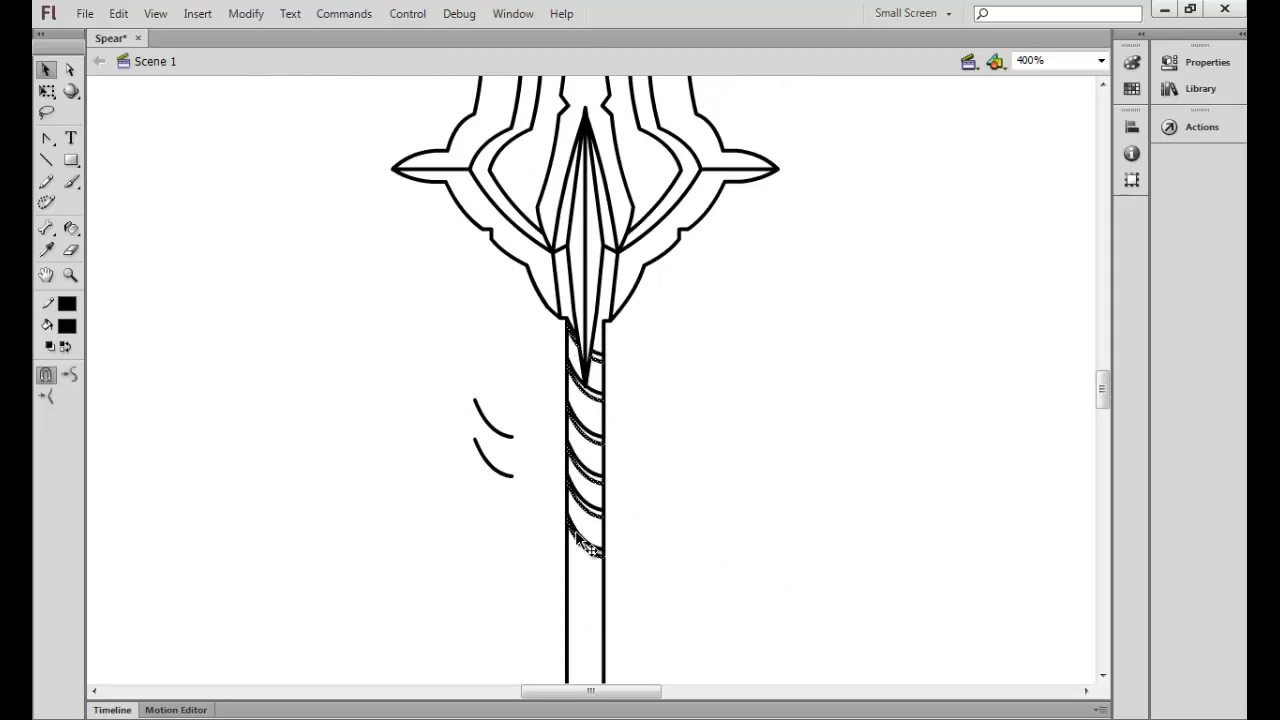
key("ctrl+equal")
scroll(680, 500, "up", 3)
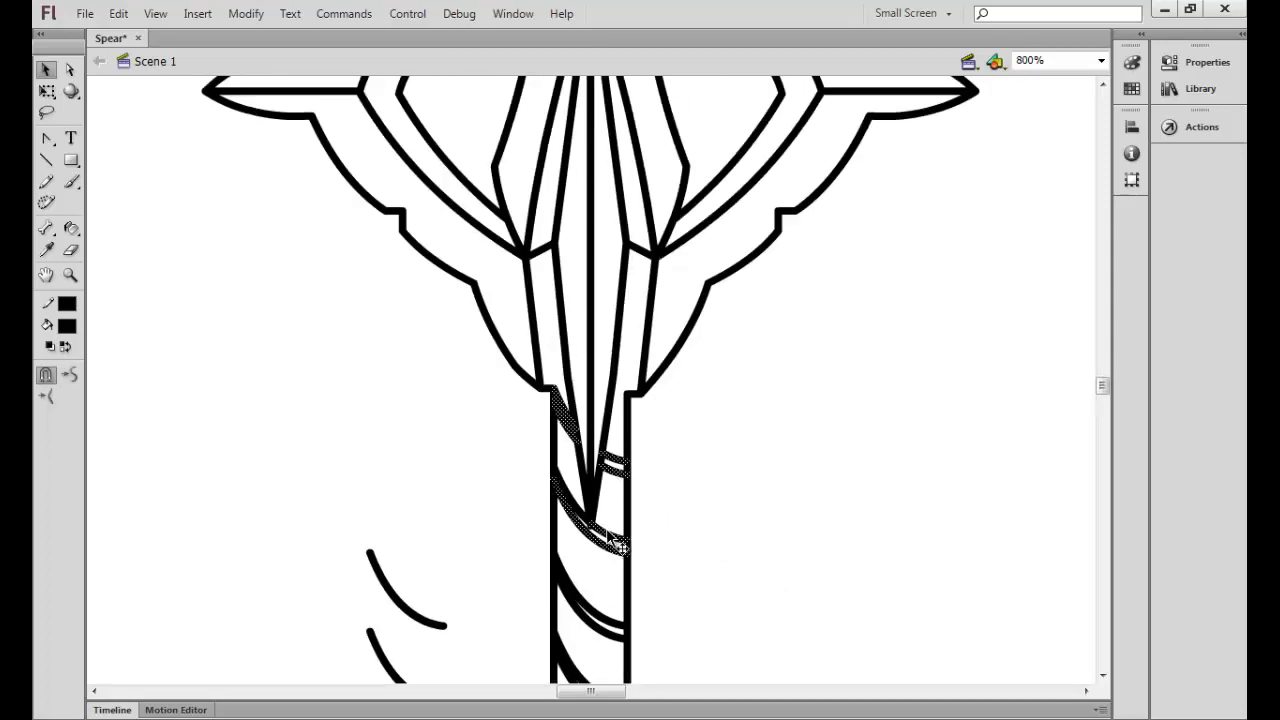
scroll(607, 643, "down", 3)
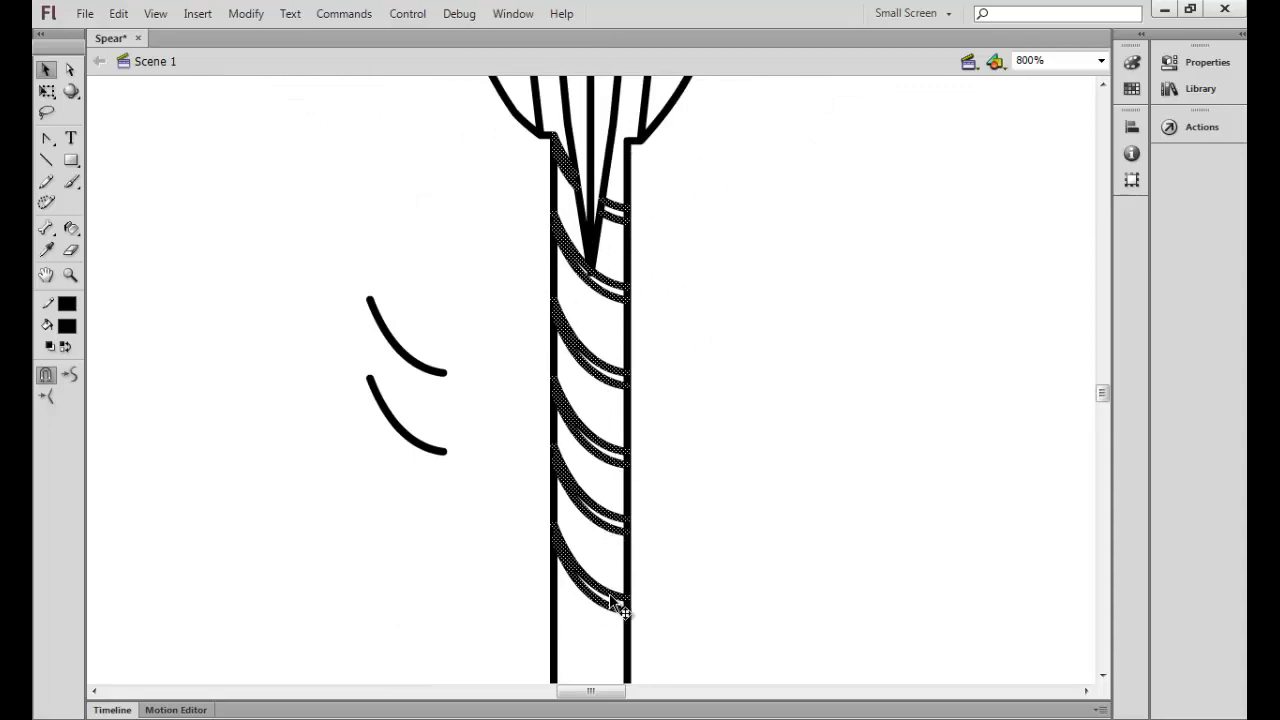
- Place a copy of the whole set of double bands further down the shaft and delete its broken top band
left_click(612, 603)
left_click(612, 603)
scroll(628, 620, "down", 4)
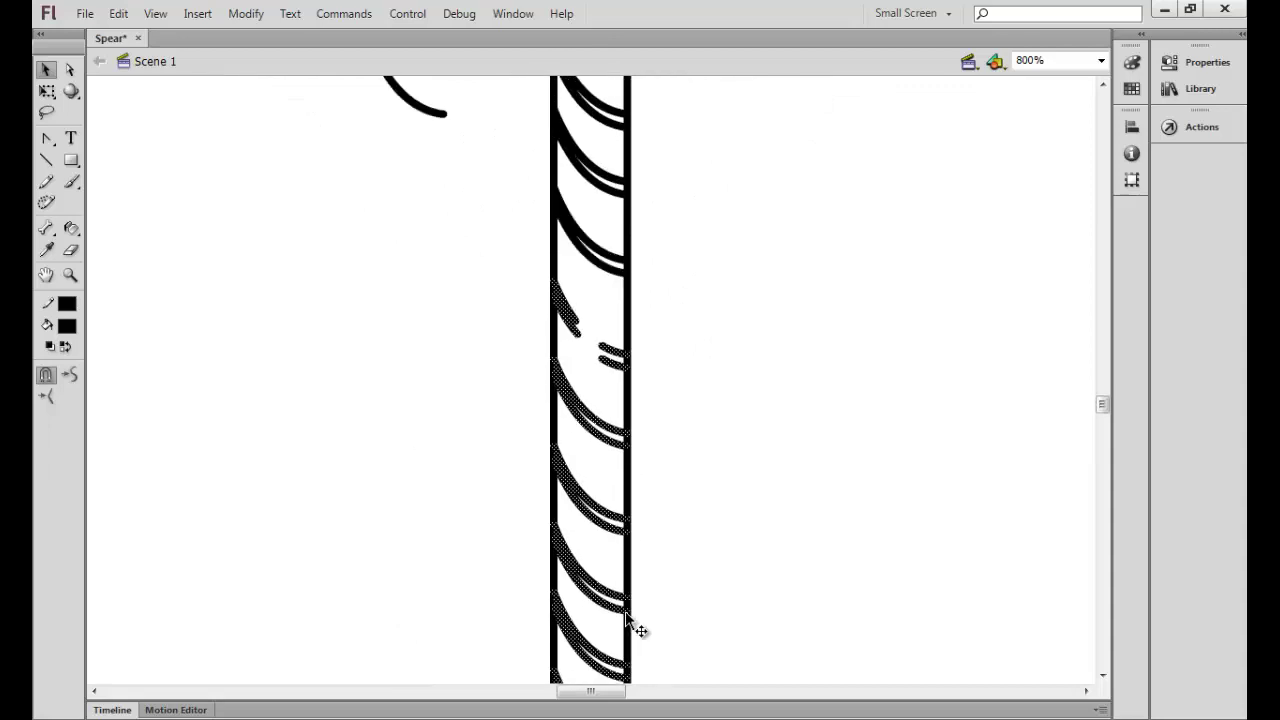
left_click(610, 375)
left_click(608, 266)
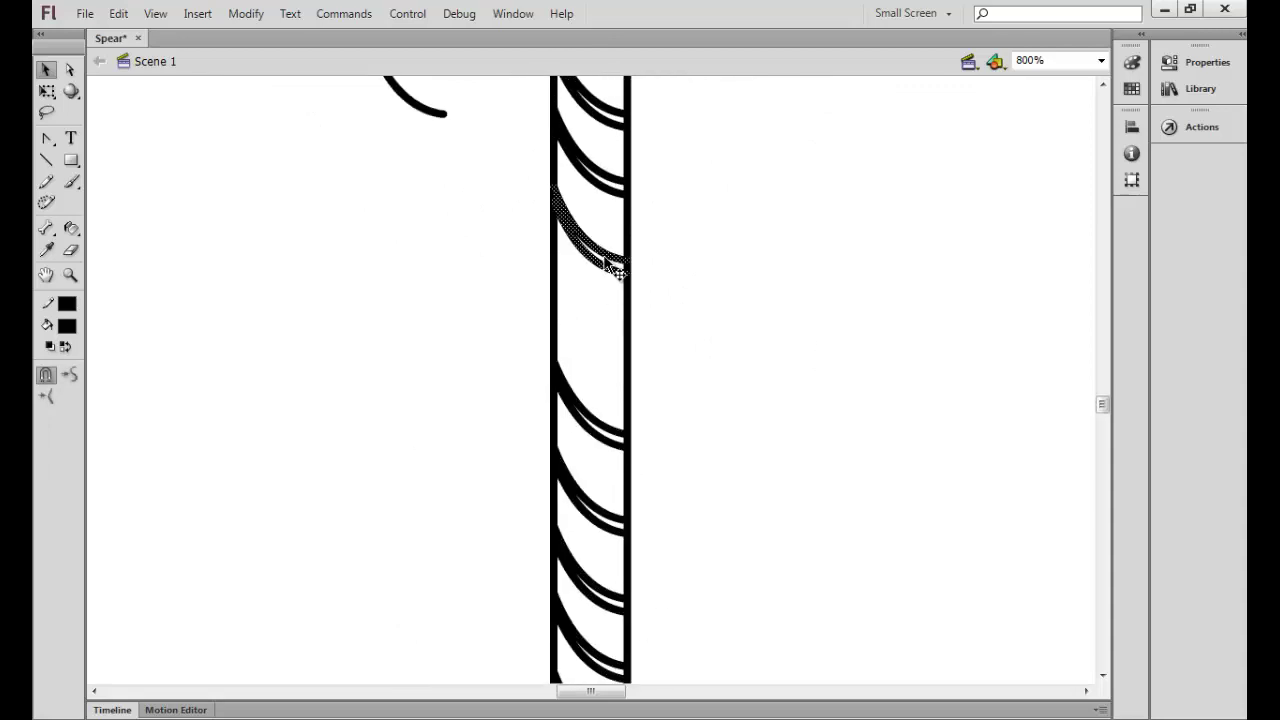
- Copy the complete double band above the gap and move the copy down to fill it
key("ctrl+c")
key("ctrl+shift+v")
key("shift+Down")
key("ctrl+minus")
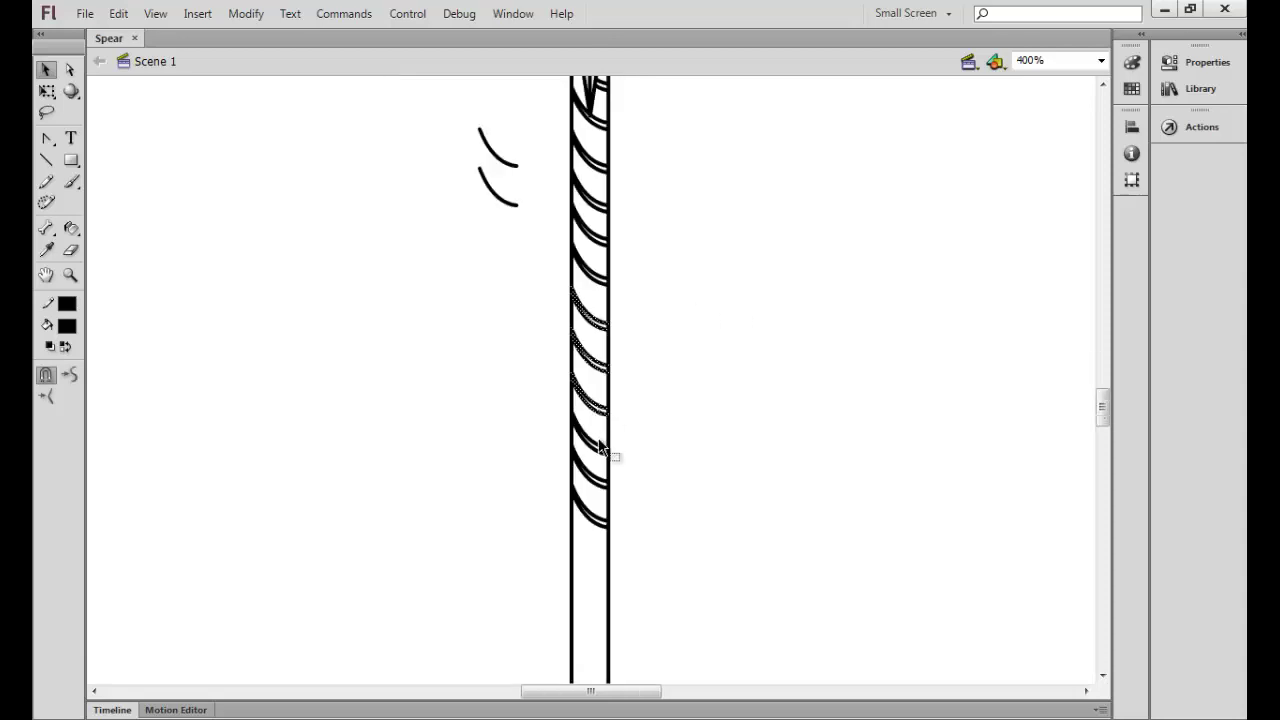
- Paste another set of double bands and move it down the shaft to just above the butt teardrop's tip
scroll(600, 490, "down", 3)
key("ctrl+shift+v")
key("shift+Down")
key("shift+Down")
key("shift+Down")
key("shift+Down")
key("shift+Down")
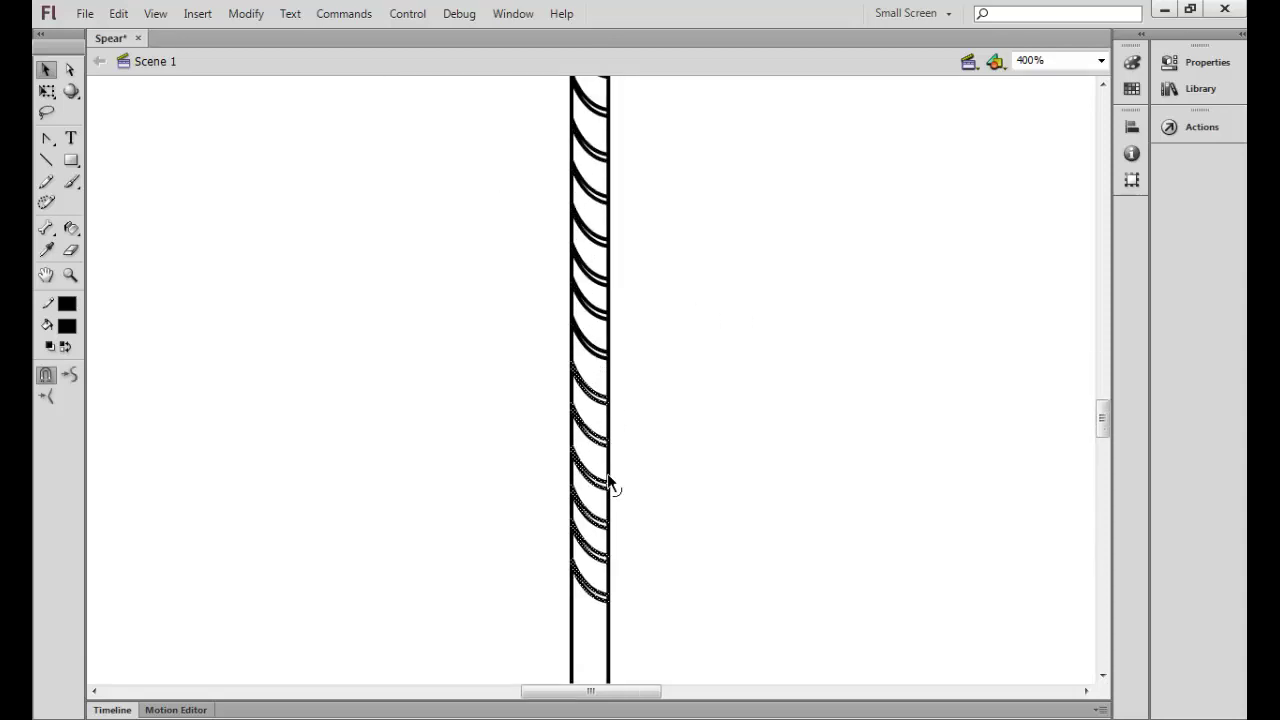
key("shift+Down")
key("shift+Down")
scroll(660, 490, "down", 3)
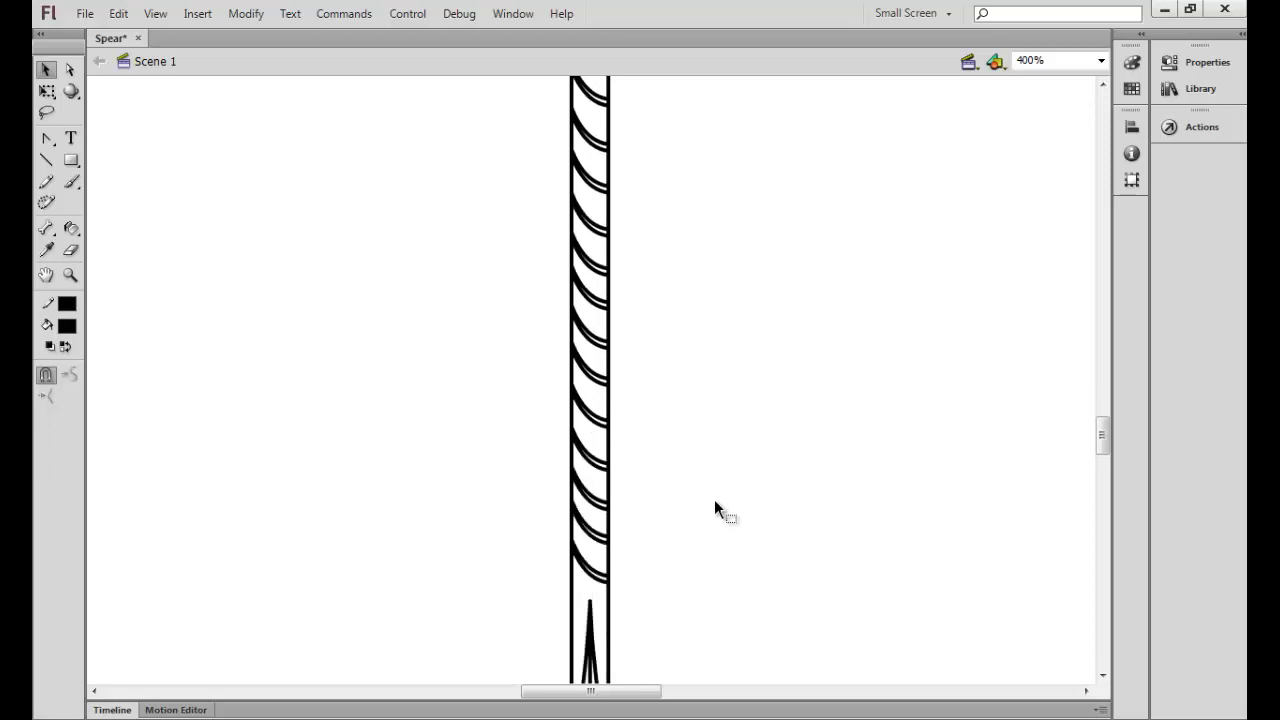
- Extend the wrap by moving one more copy of the double bands down over the butt teardrop's narrow spike
key("ctrl+minus")
key("ctrl+minus")
key("ctrl+equal")
key("ctrl+equal")
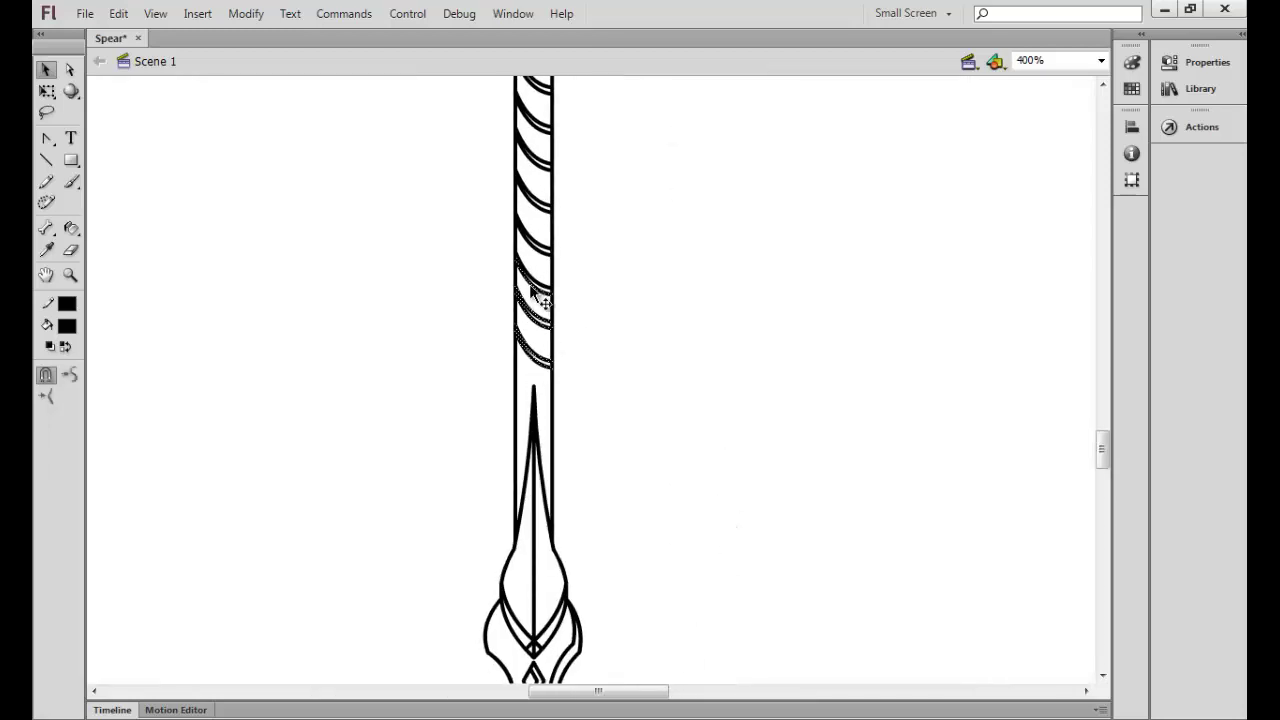
key("shift+Down")
key("shift+Down")
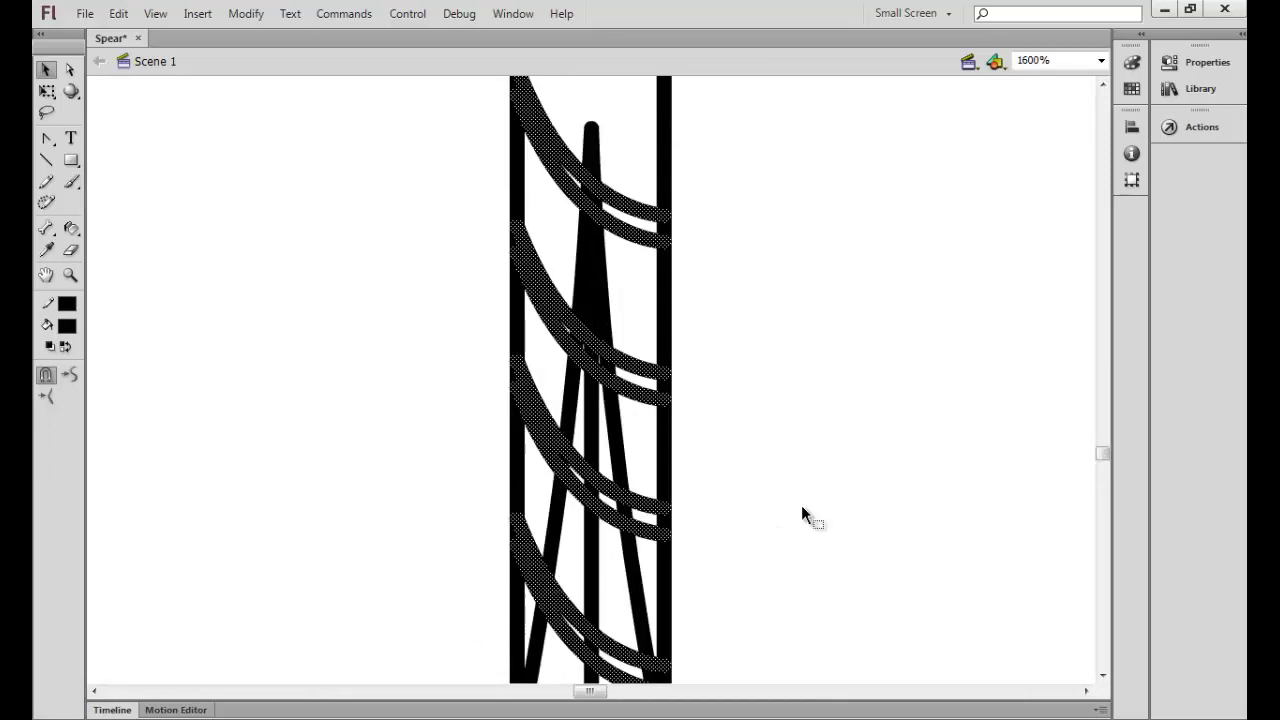
- Delete the band segments lying inside the butt teardrop's lower spike and preview the whole drawing
key("ctrl+equal")
key("ctrl+equal")
key("Delete")
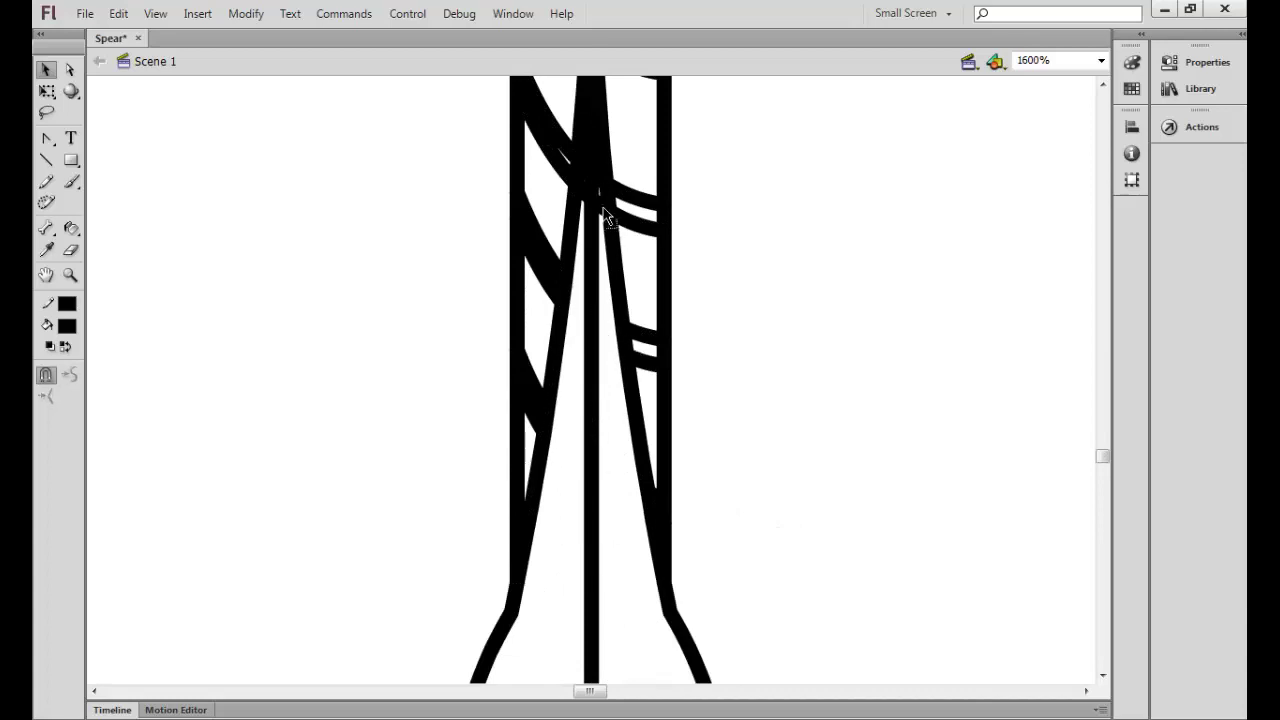
key("ctrl+z")
key("ctrl+minus")
key("ctrl+minus")
key("ctrl+minus")
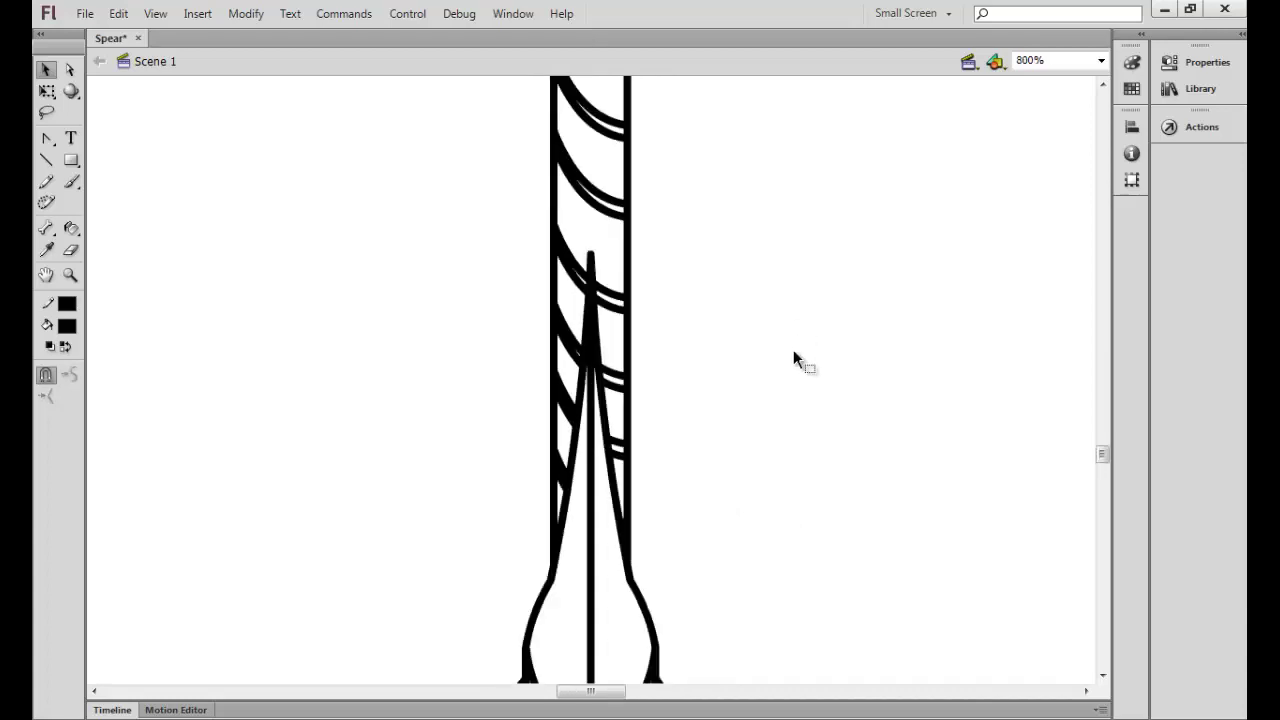
key("ctrl+Return")
left_click(815, 17)
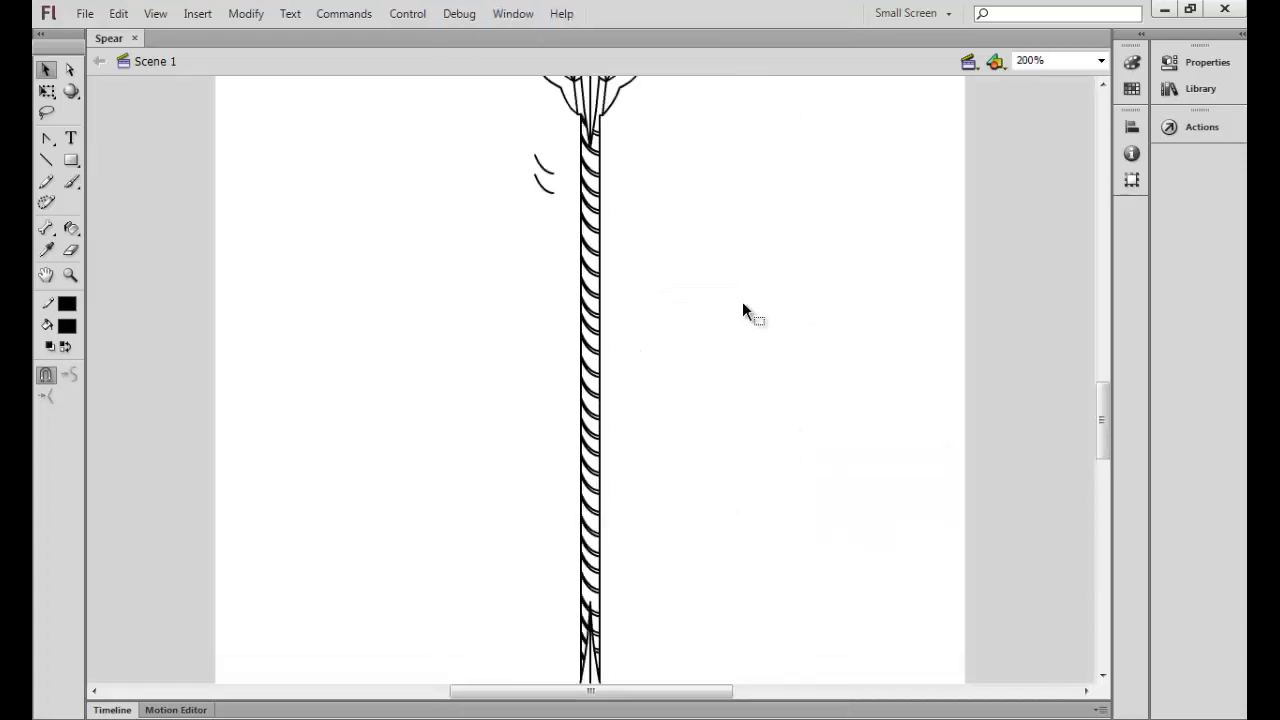
- Select the entire spear and scale it up slightly with Free Transform
scroll(742, 301, "up", 3)
key("ctrl+a")
key("ctrl+1")
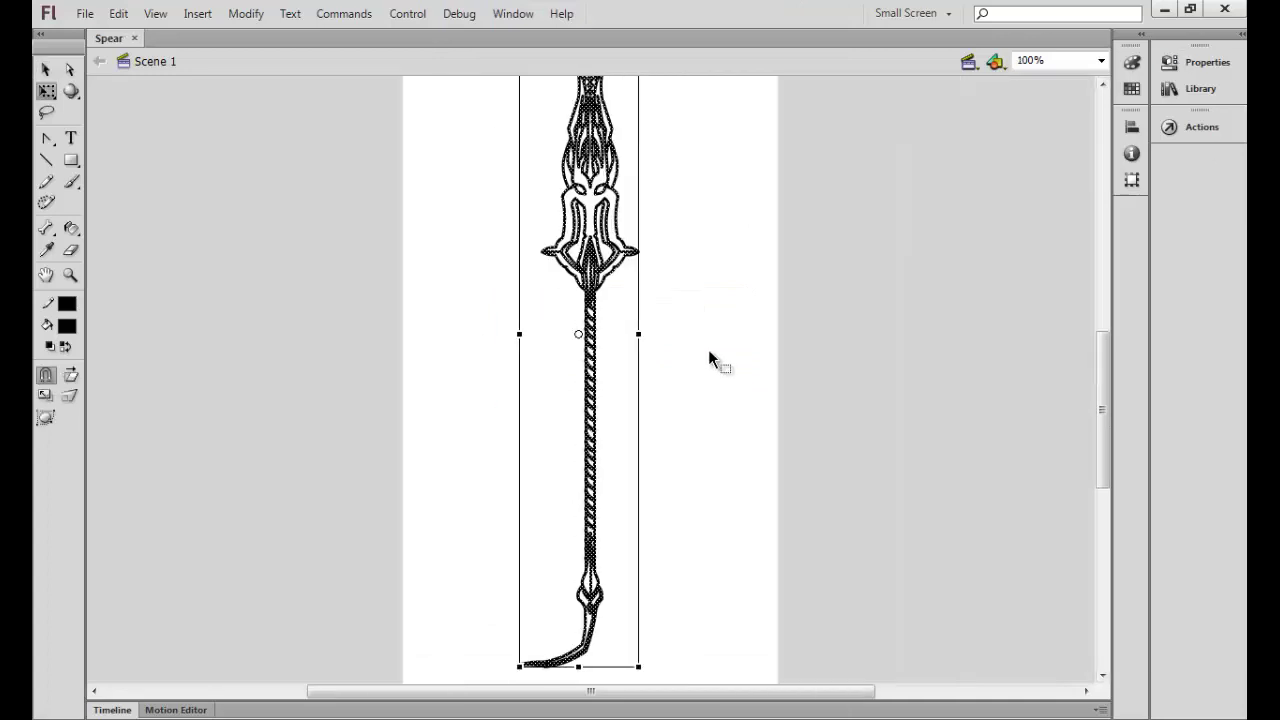
key("a")
left_click(613, 462)
key("q")
left_click_drag(642, 502, 651, 531)
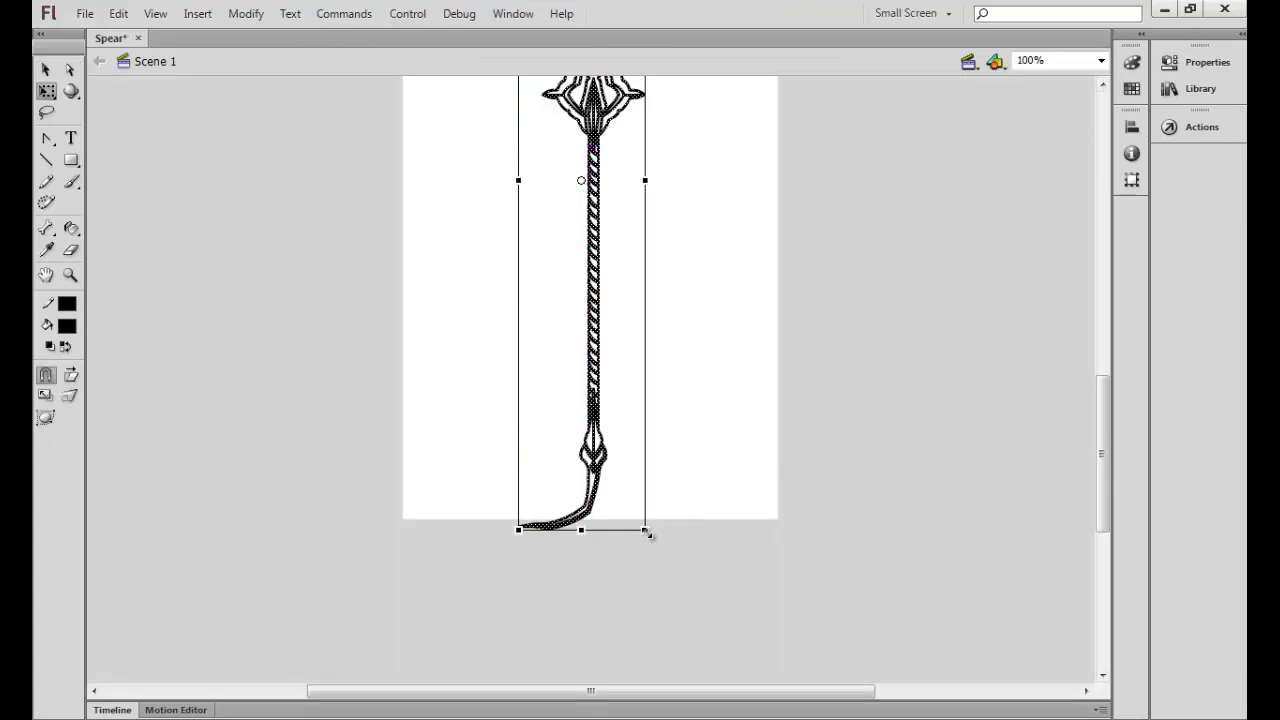
- Centre the enlarged spear on the stage and deselect it
left_click(1131, 127)
left_click(964, 202)
left_click(1131, 180)
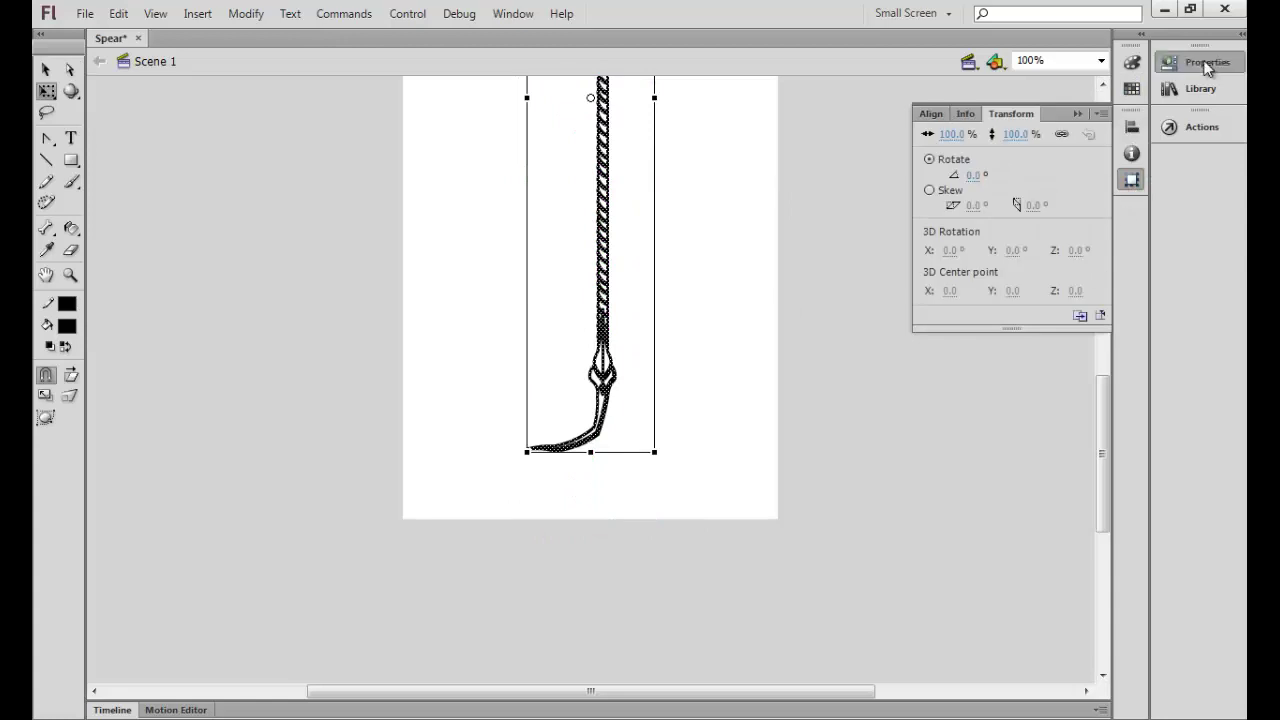
key("ctrl+shift+a")
- Set the stage height to 818 px in the document properties and preview the finished spear
left_click(1206, 62)
left_click(973, 333)
key("Tab")
key("Return")
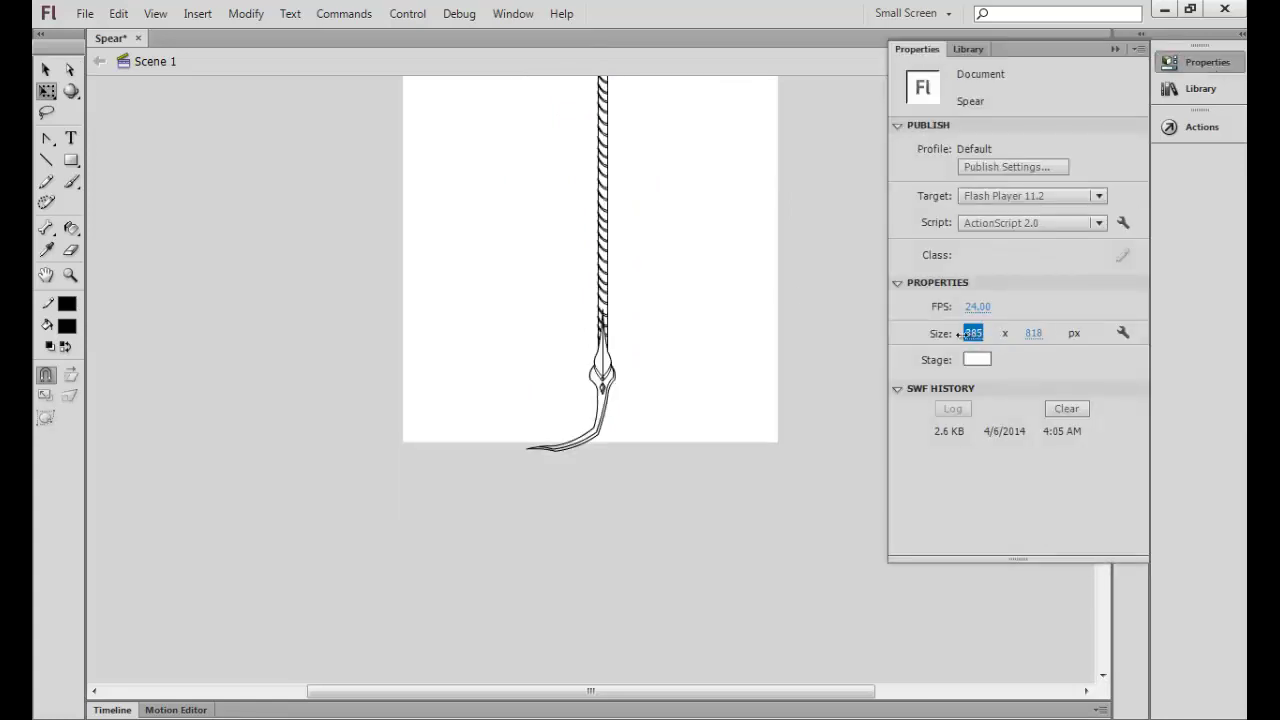
key("ctrl+Return")
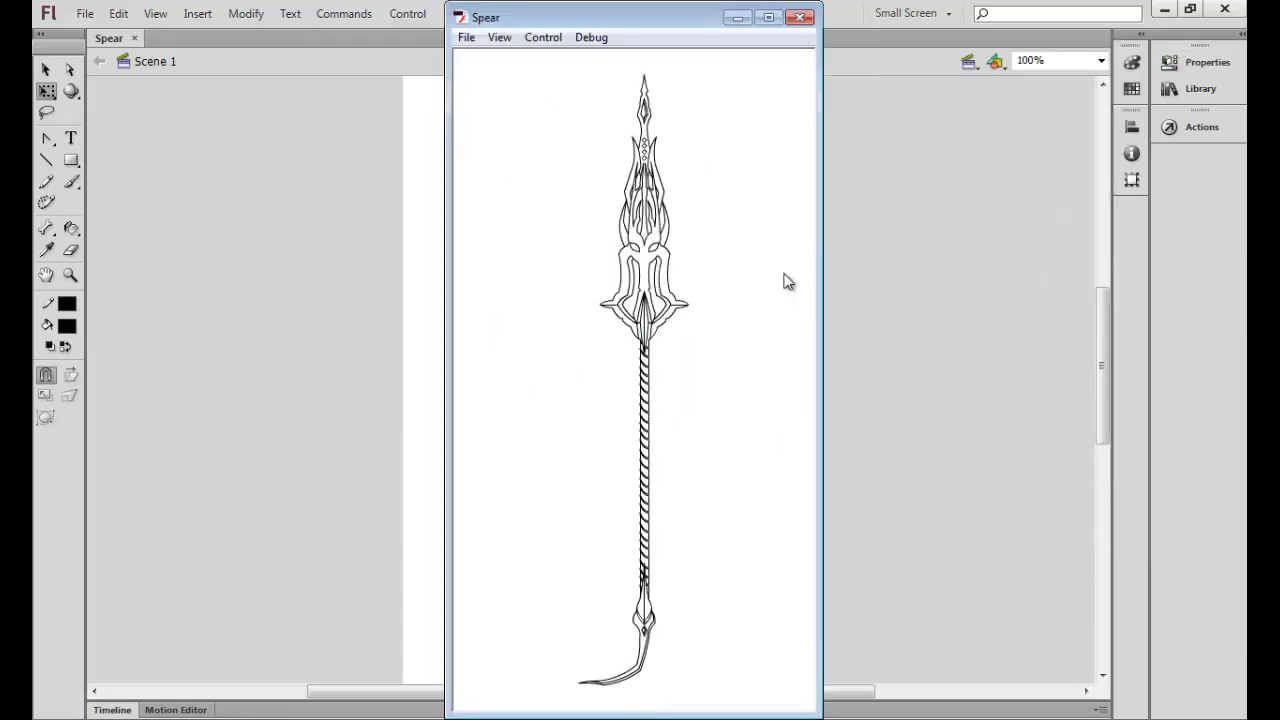